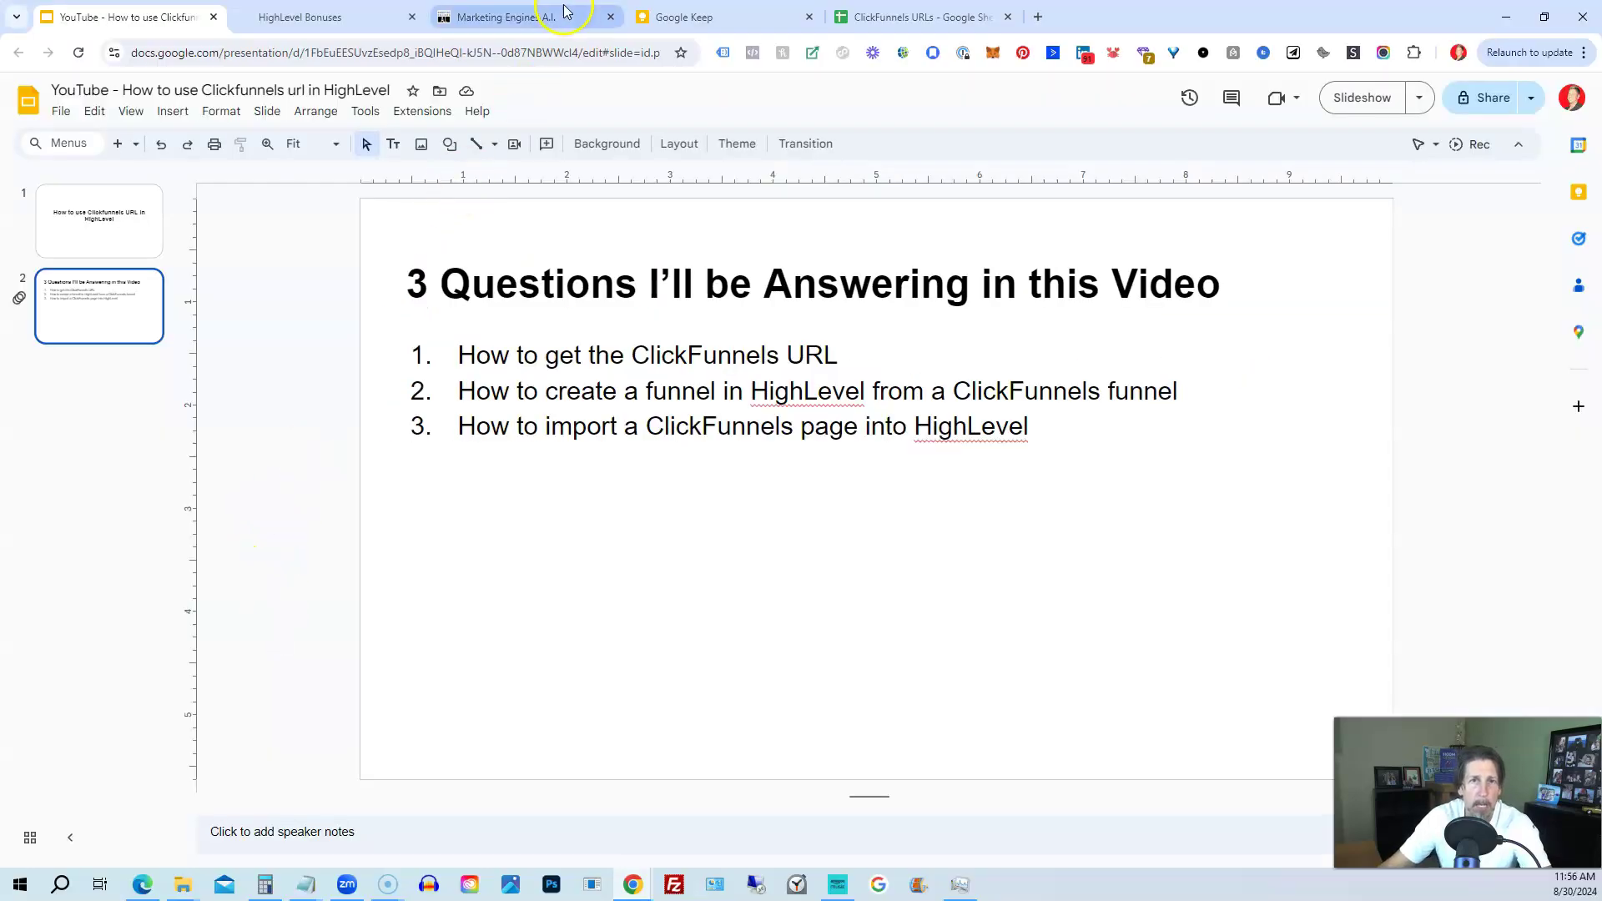
From the Sites area, create a blank funnel named 'ClickFunnels Funnel'
click(565, 12)
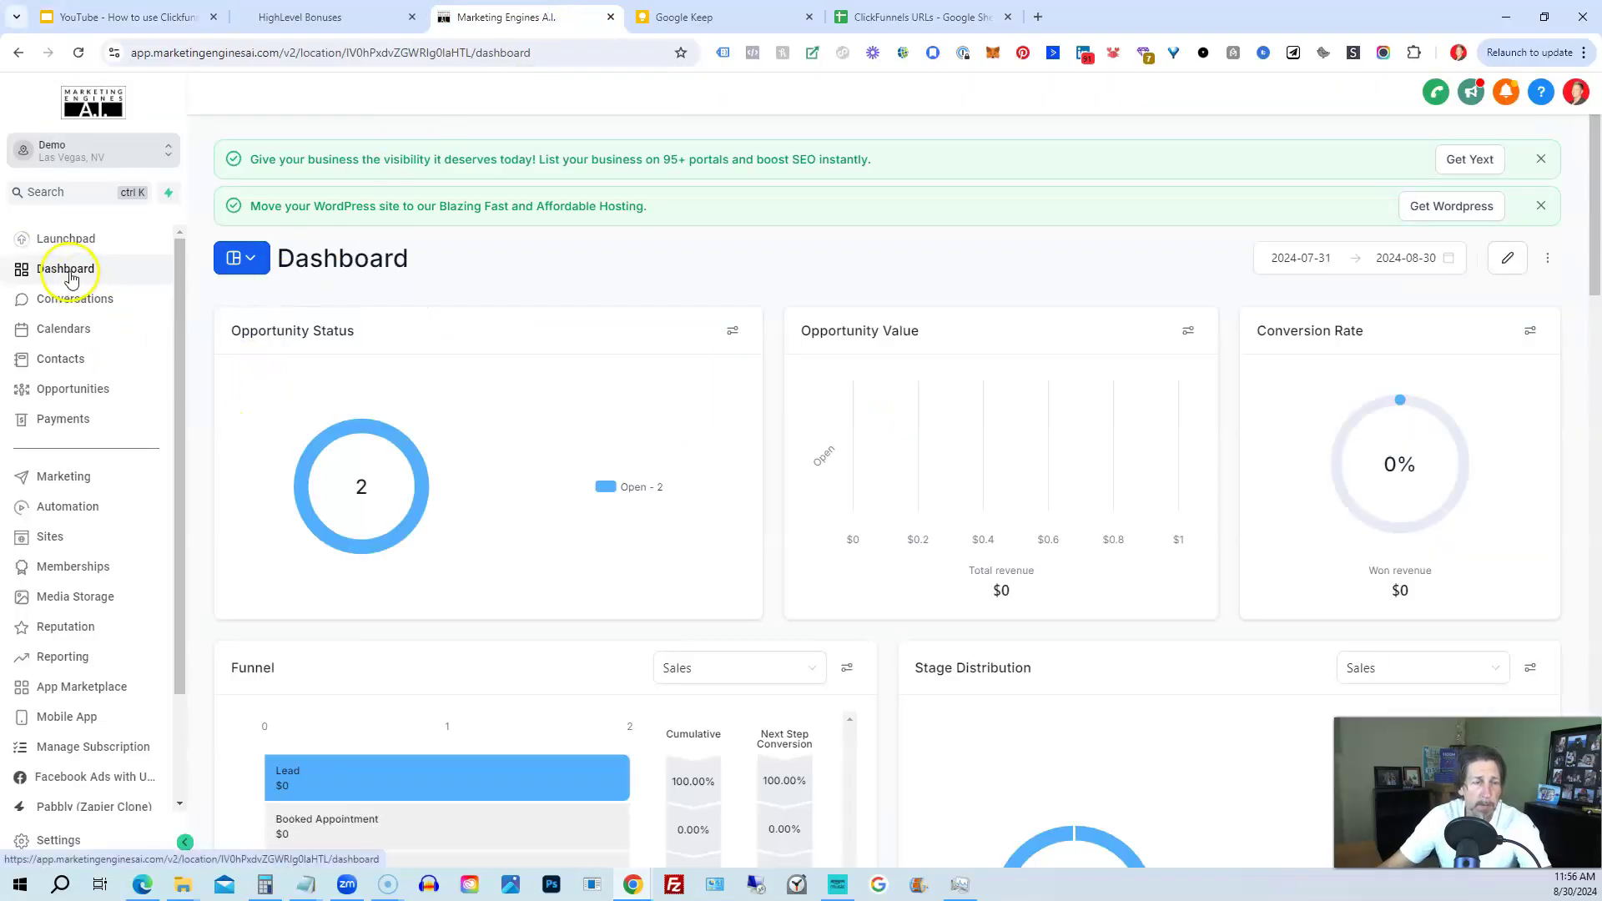
click(44, 542)
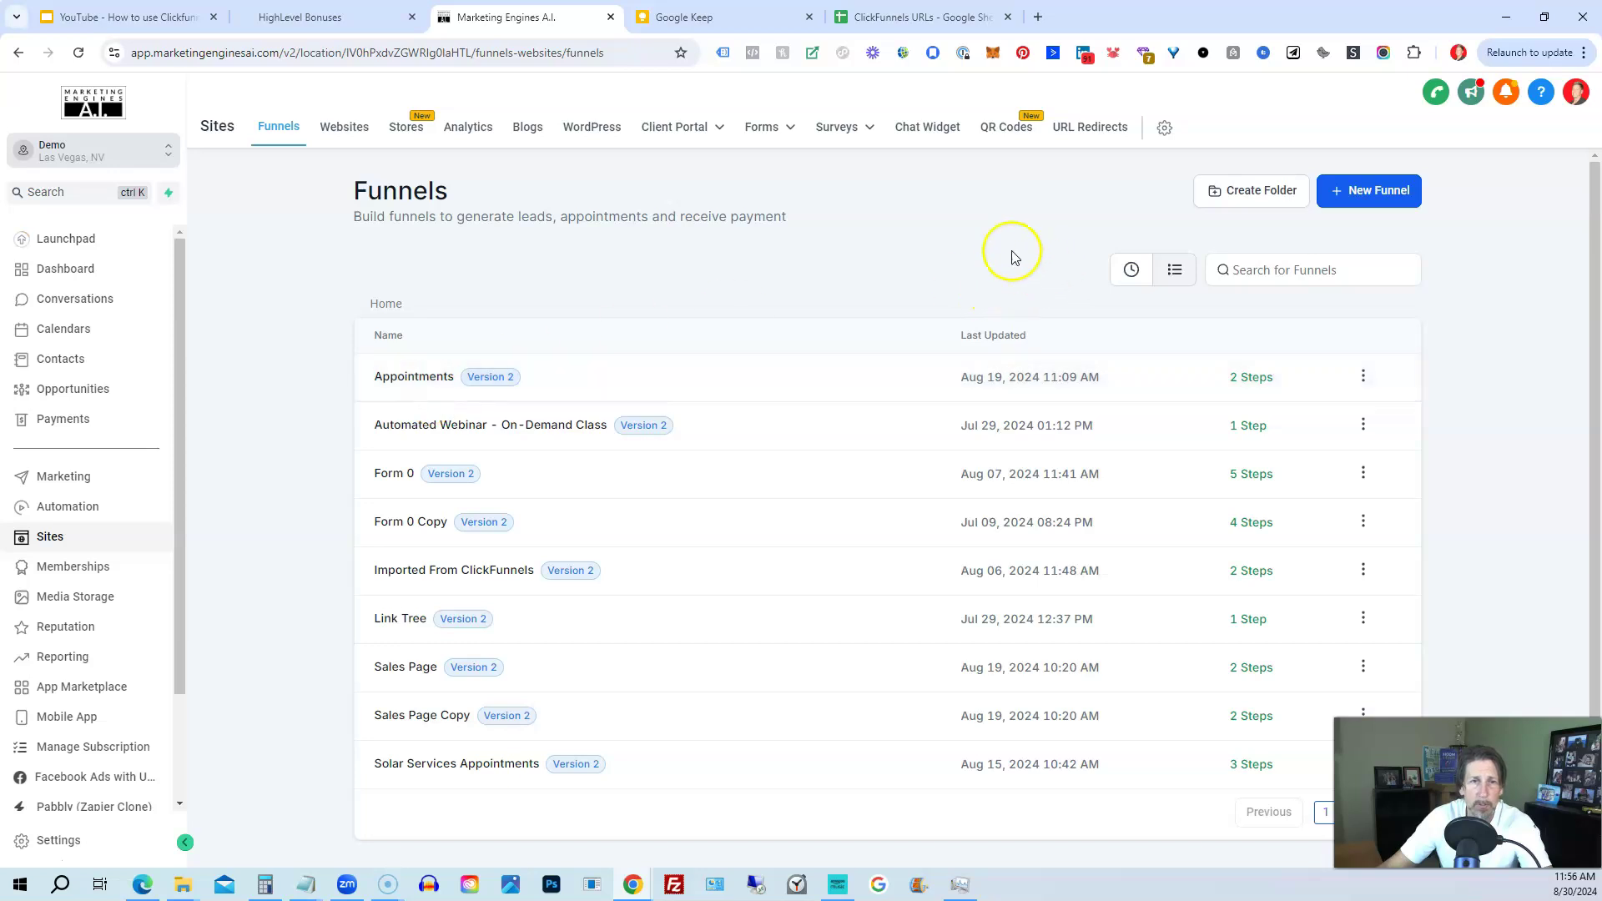
click(1362, 200)
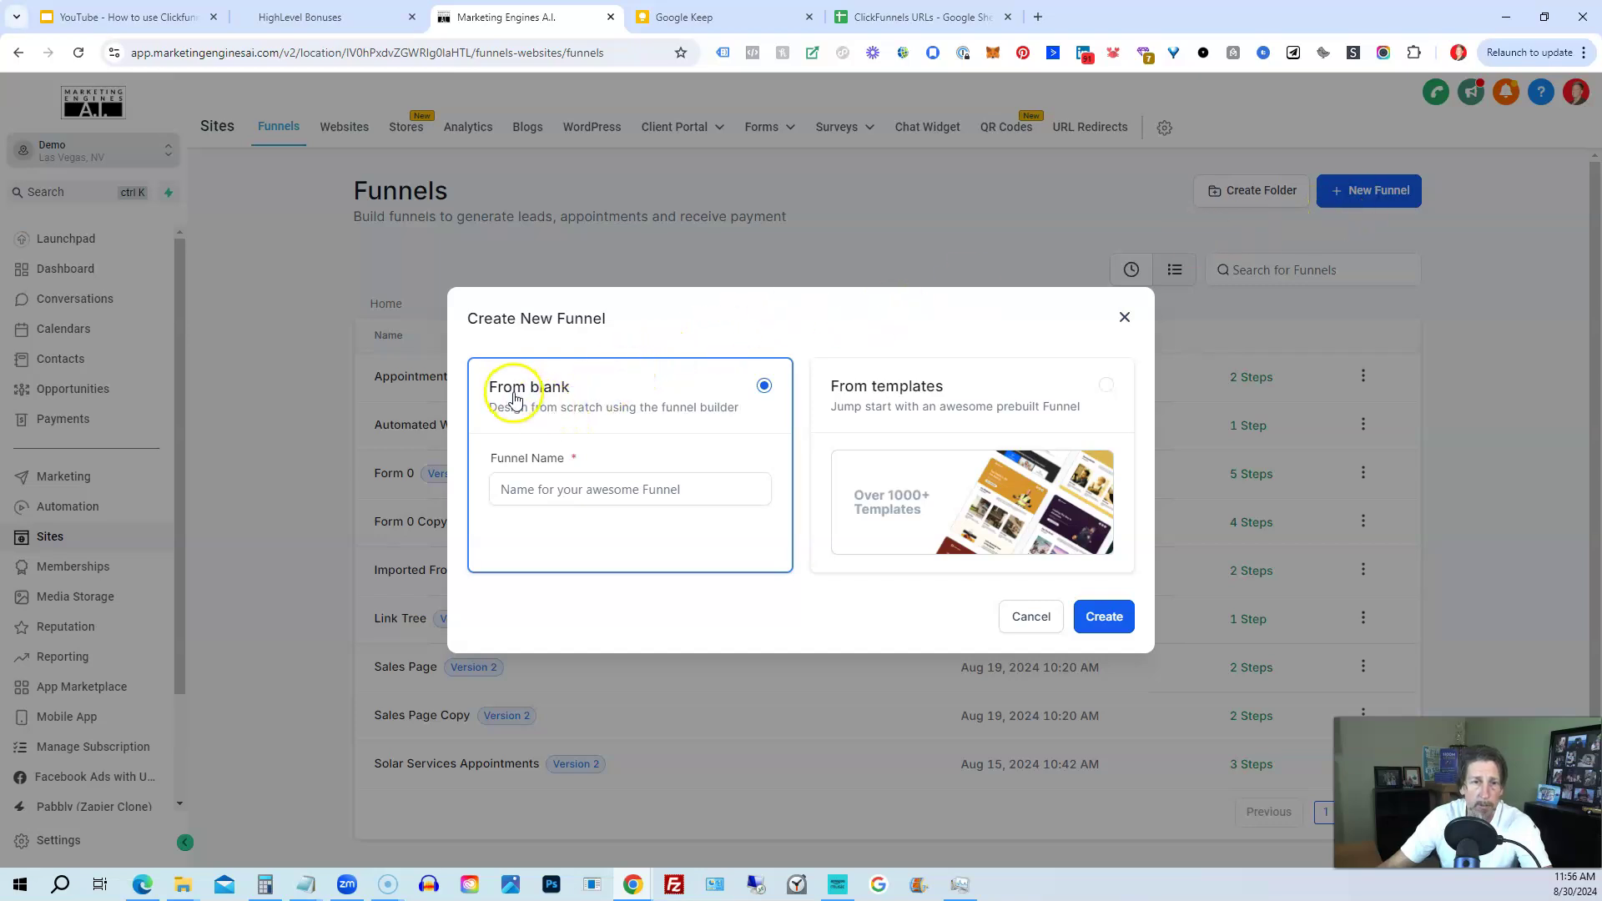
click(513, 489)
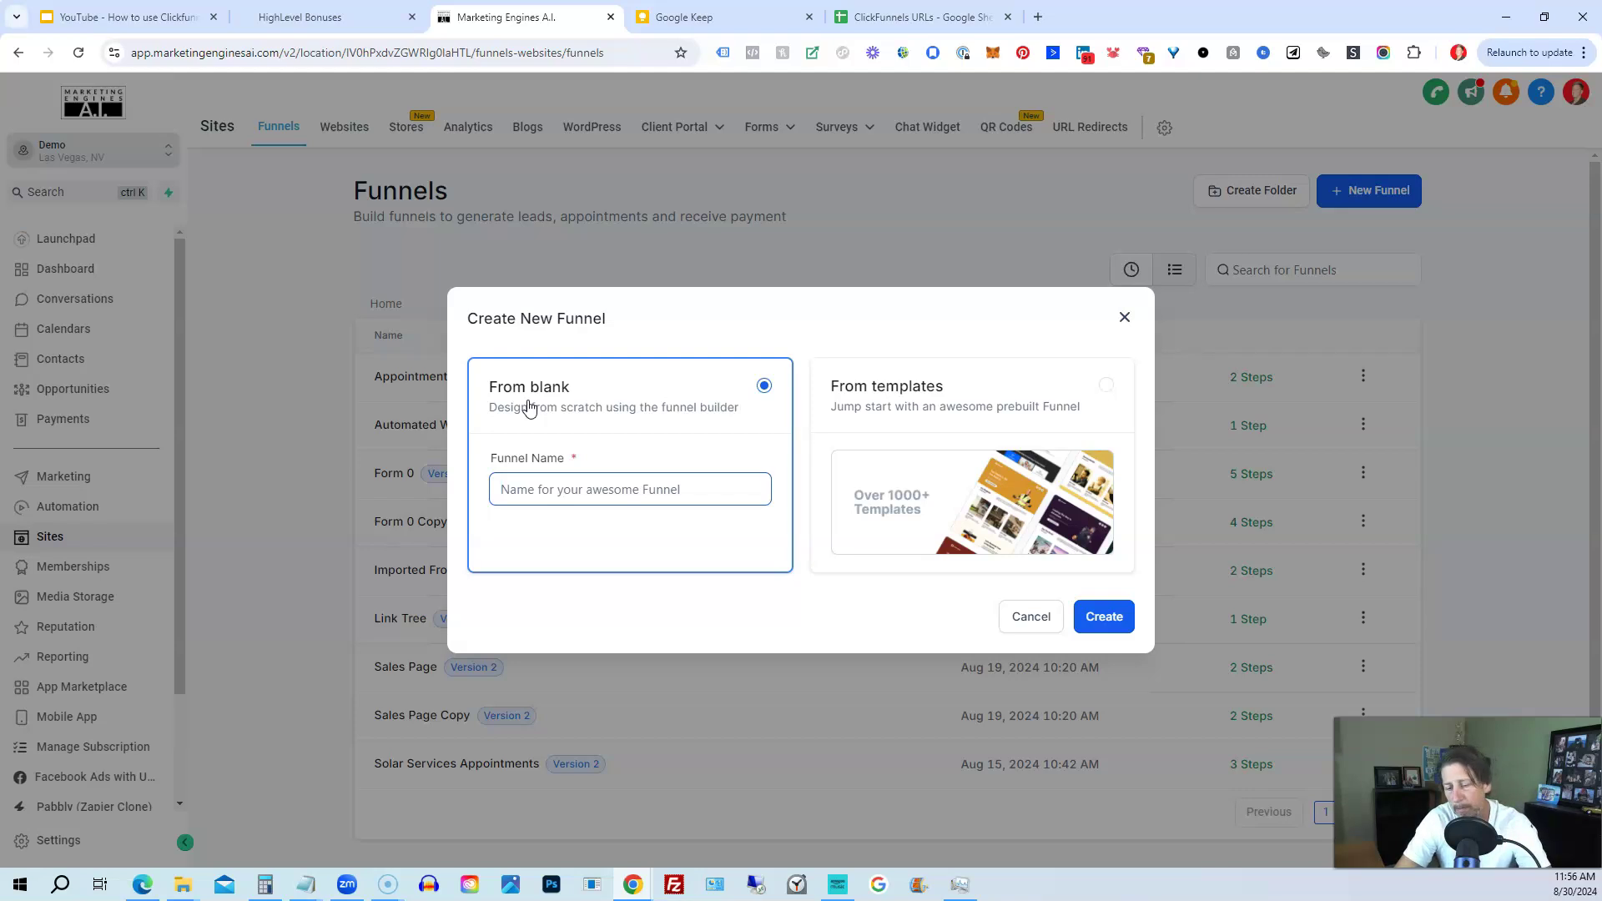
text(ClickFunnels Funnel)
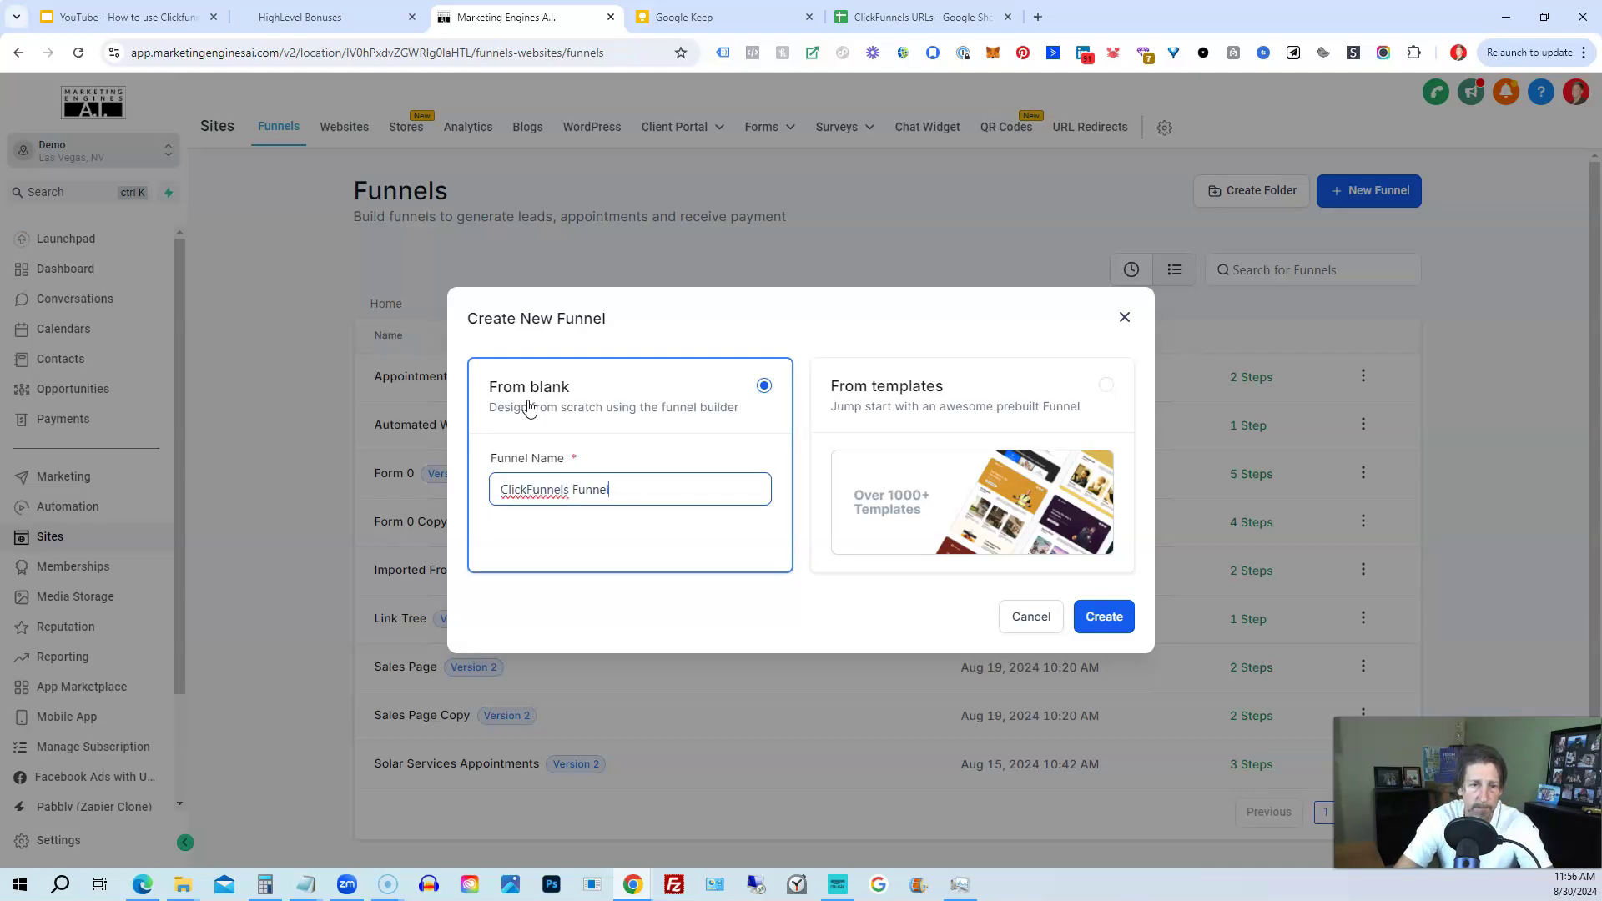
click(1098, 617)
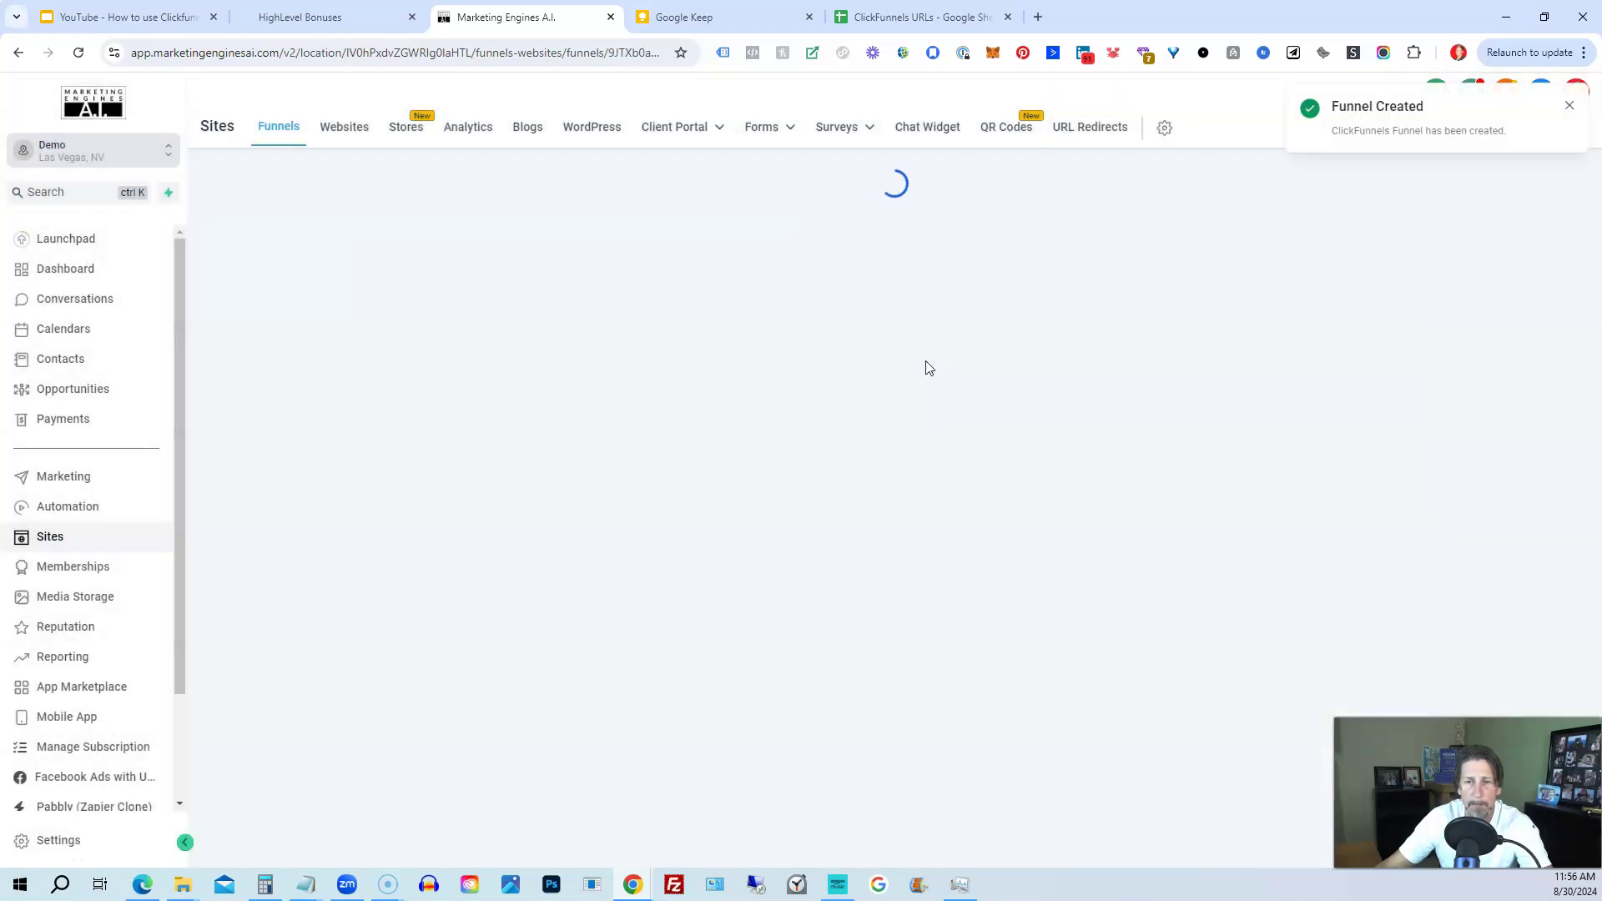
Add a new step to ClickFunnels Funnel with the page name 'Optin'
click(904, 407)
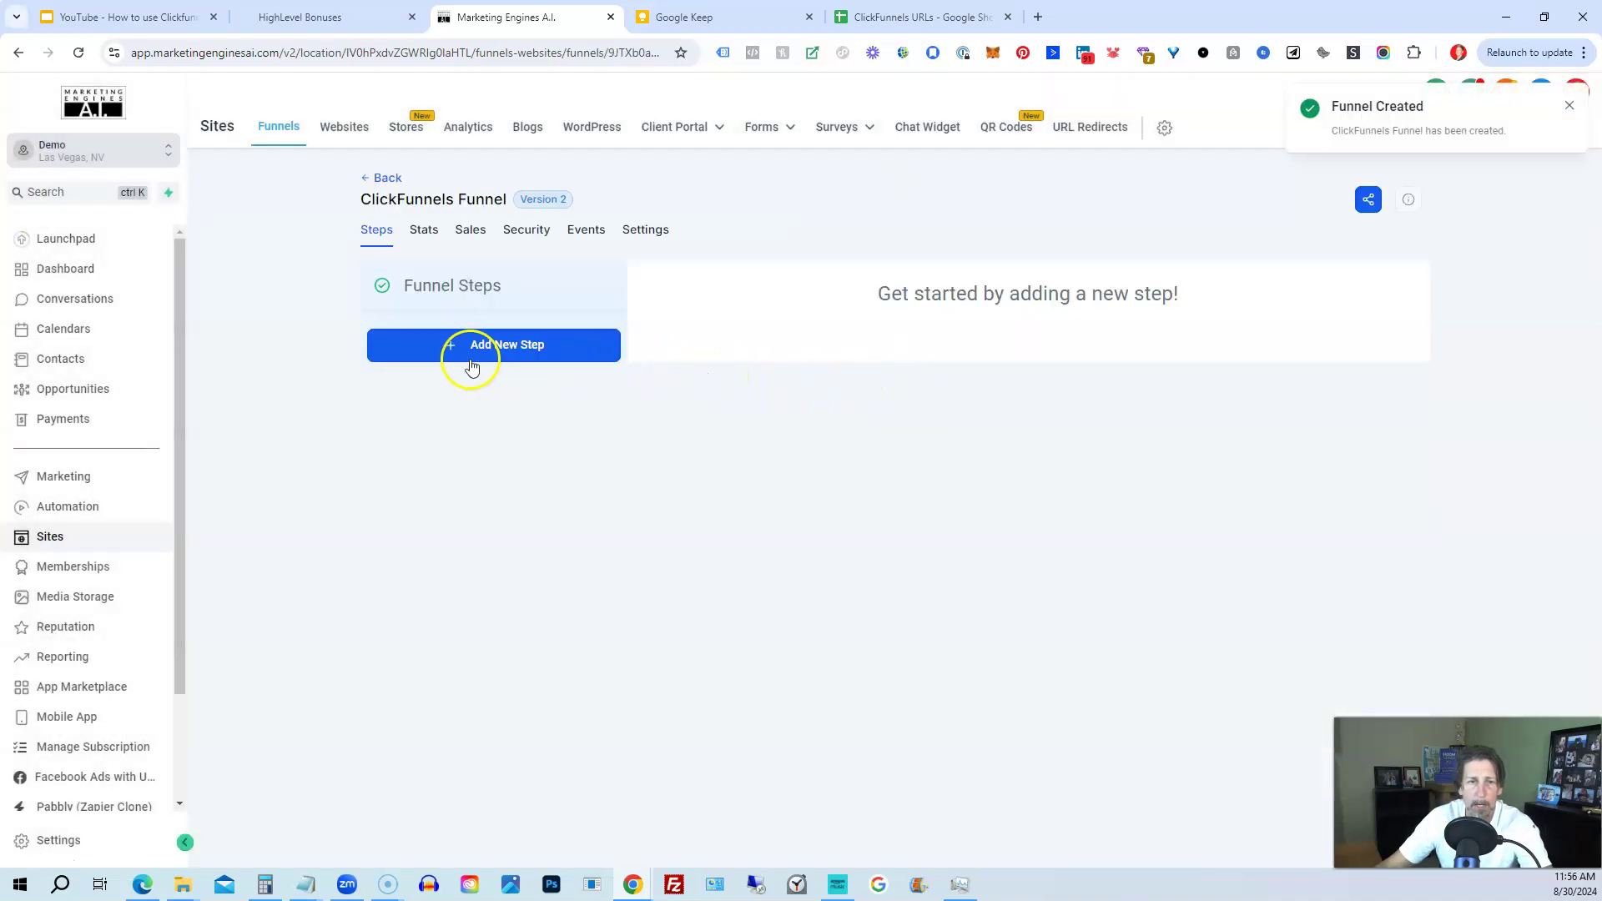
click(498, 359)
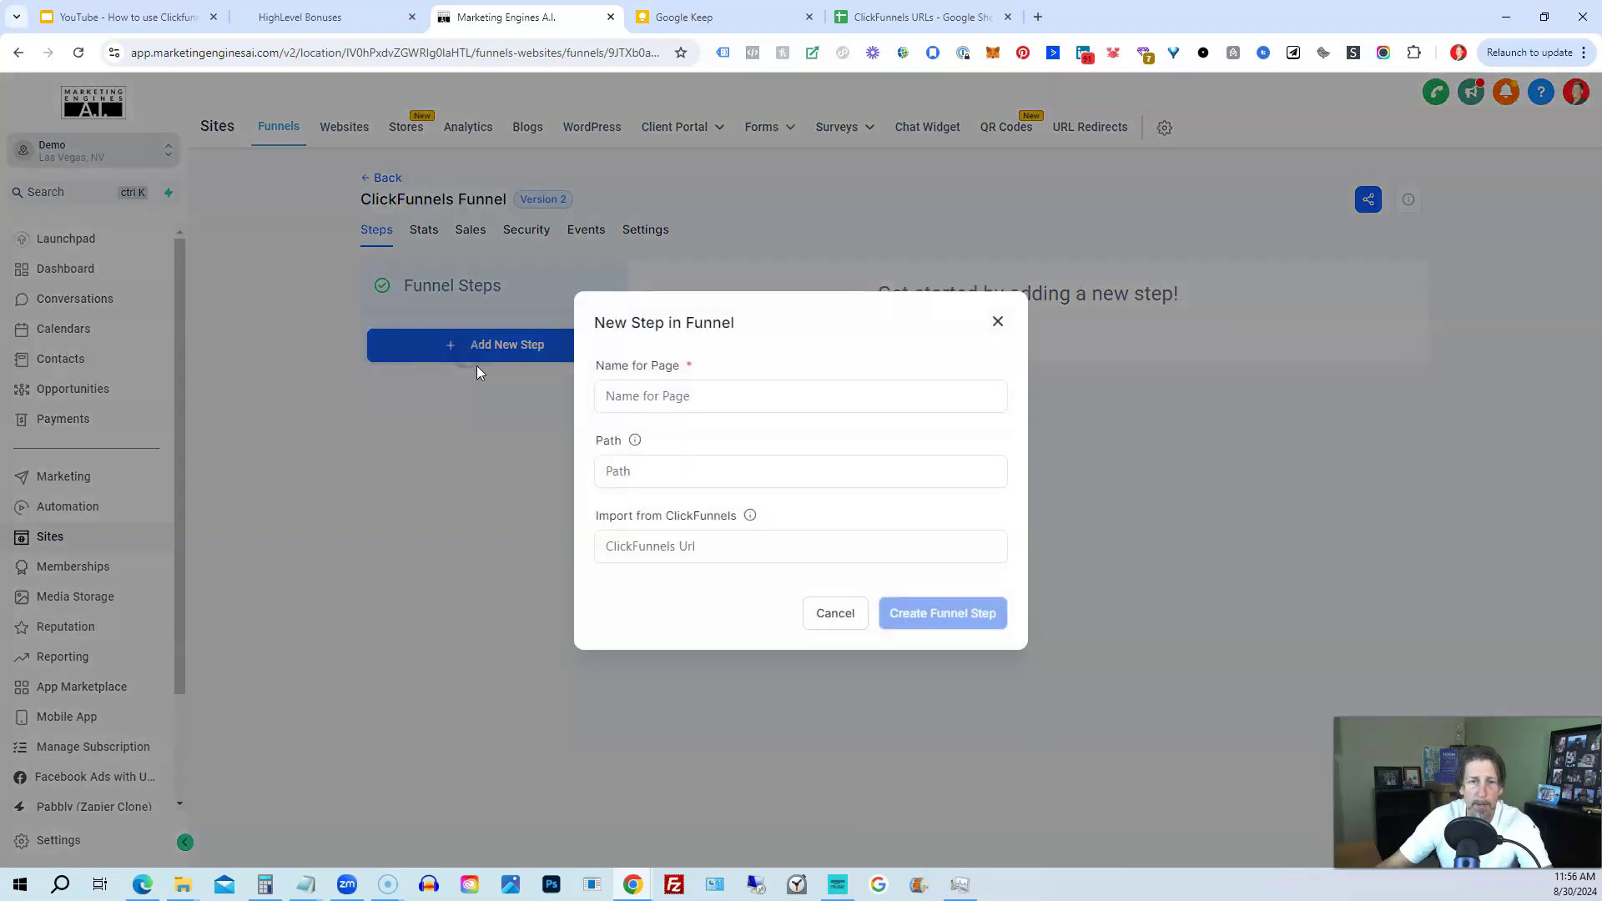
click(663, 396)
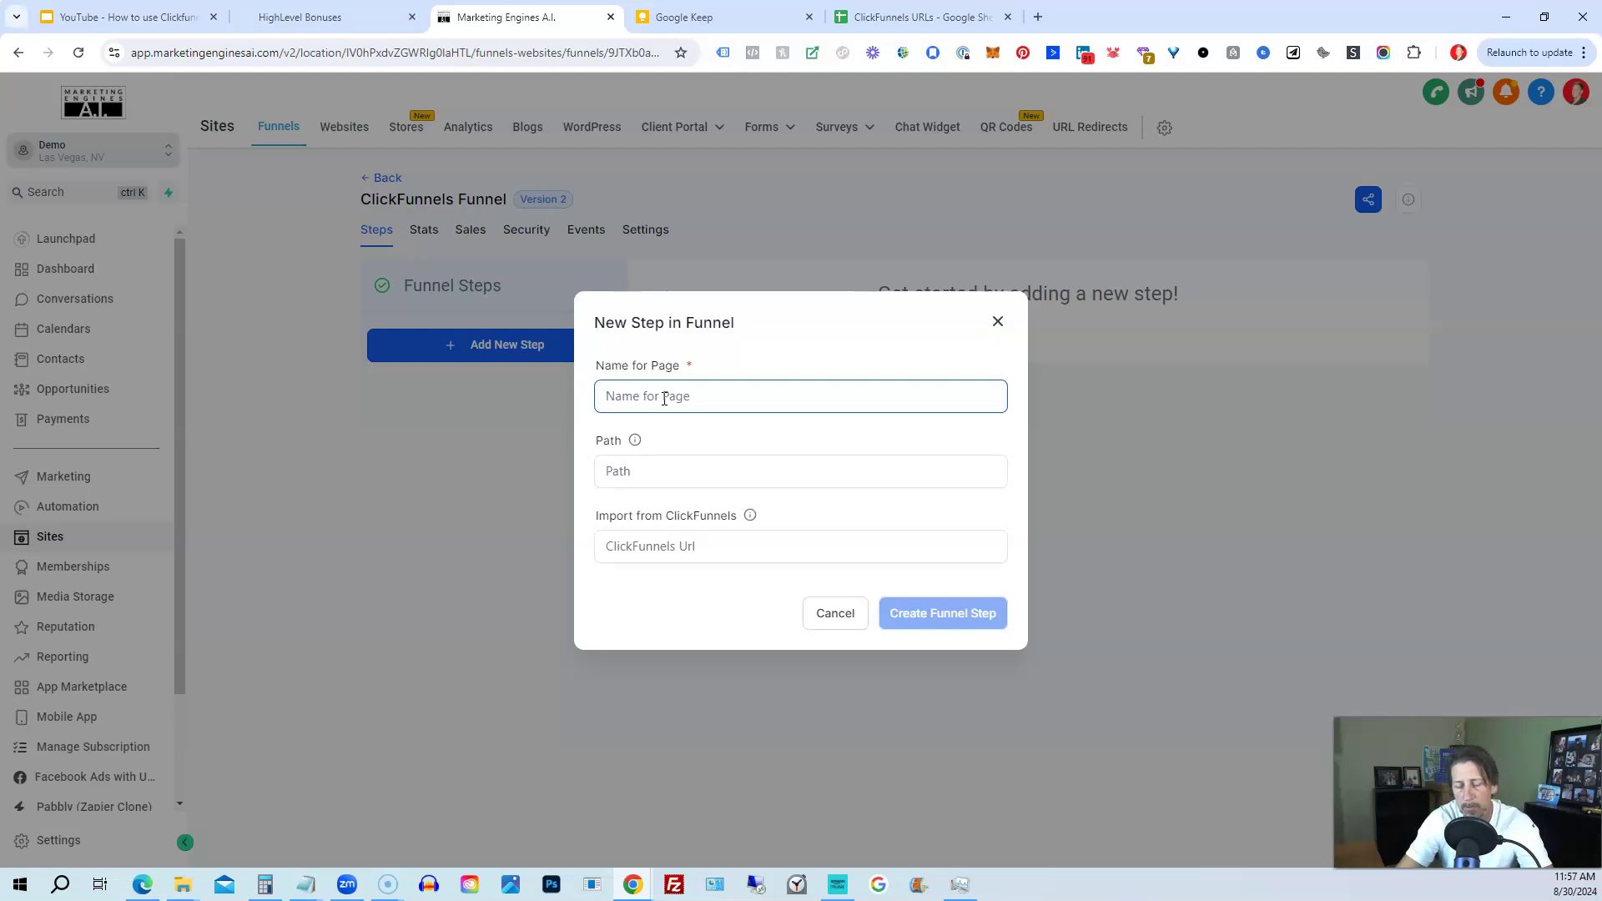
text(Optin)
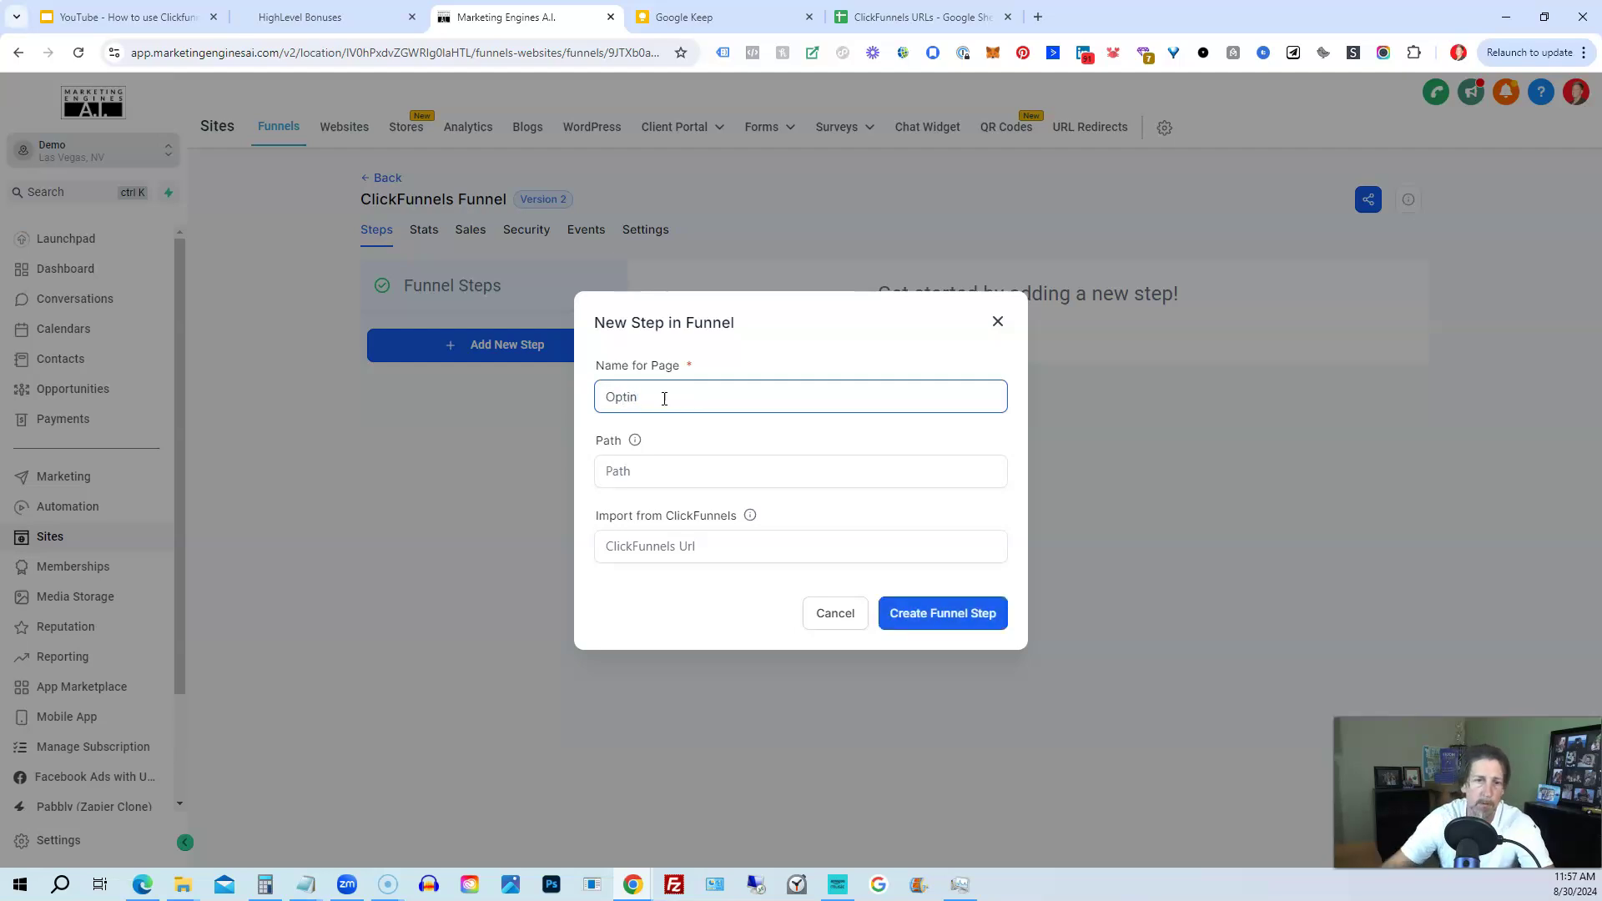
click(621, 473)
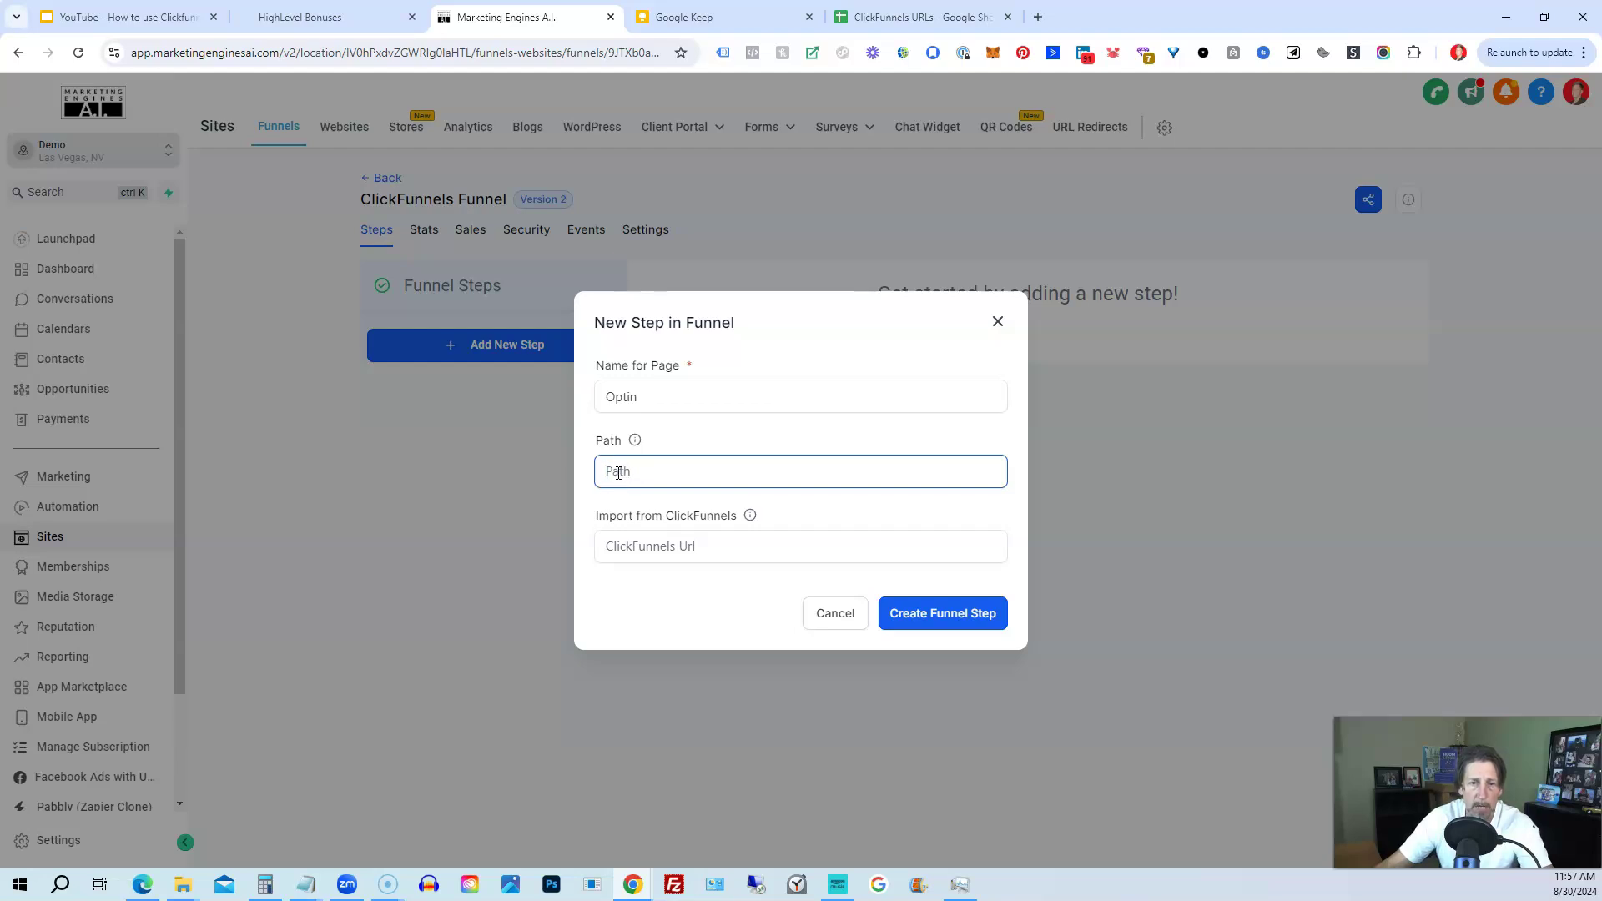
click(607, 519)
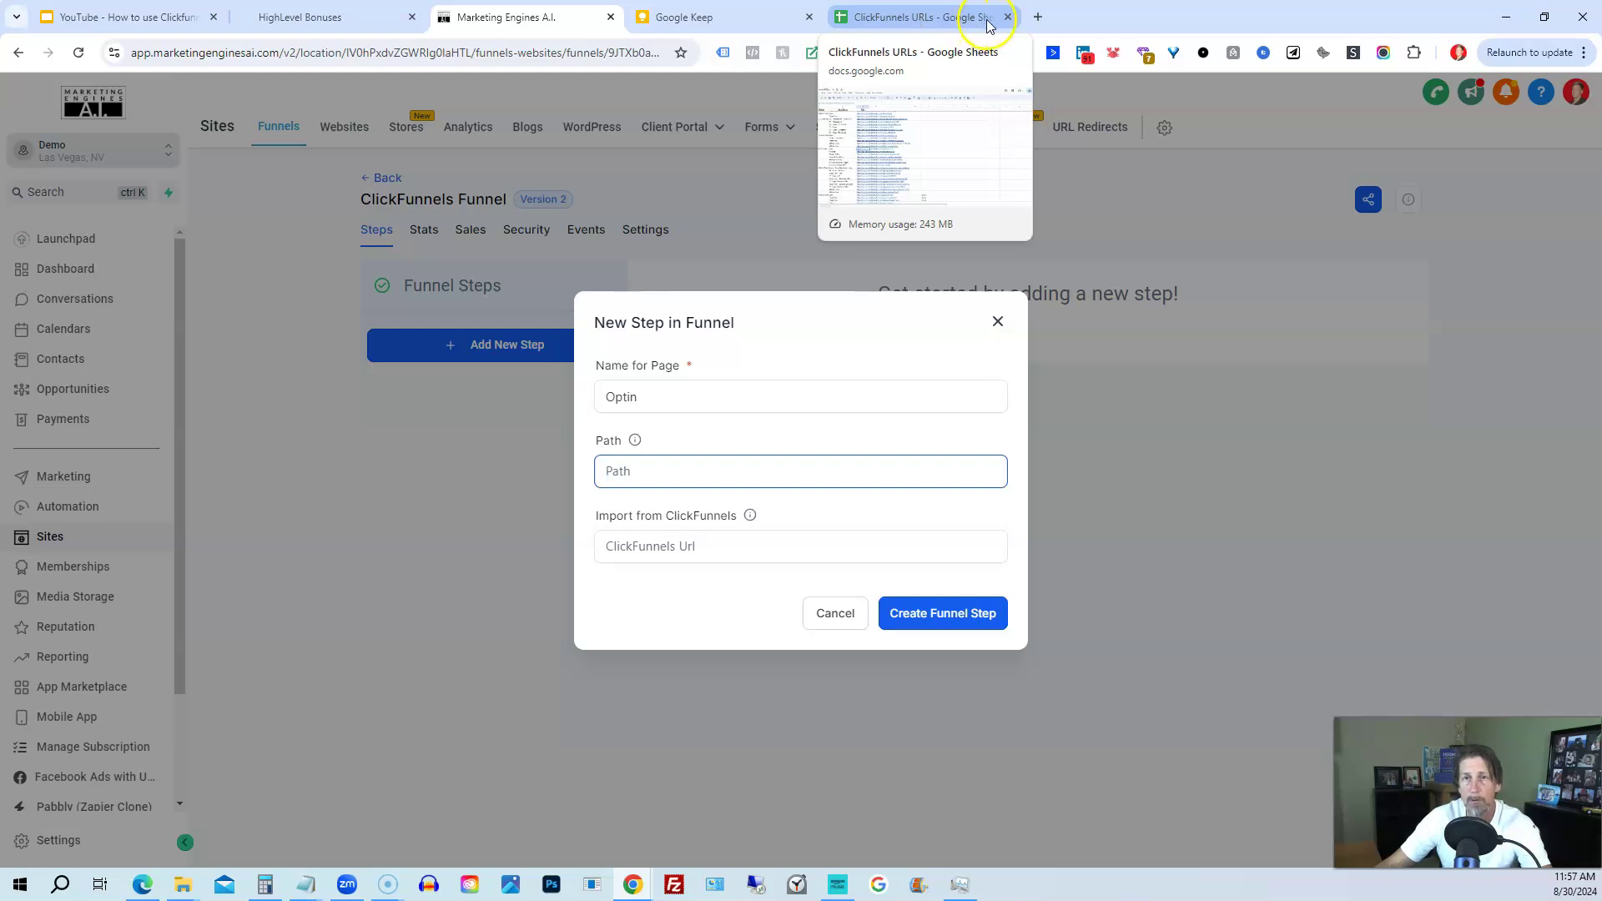
Load the ClickFunnels optin page (slug optinsas5mv1o) in a new Chrome tab
click(1039, 16)
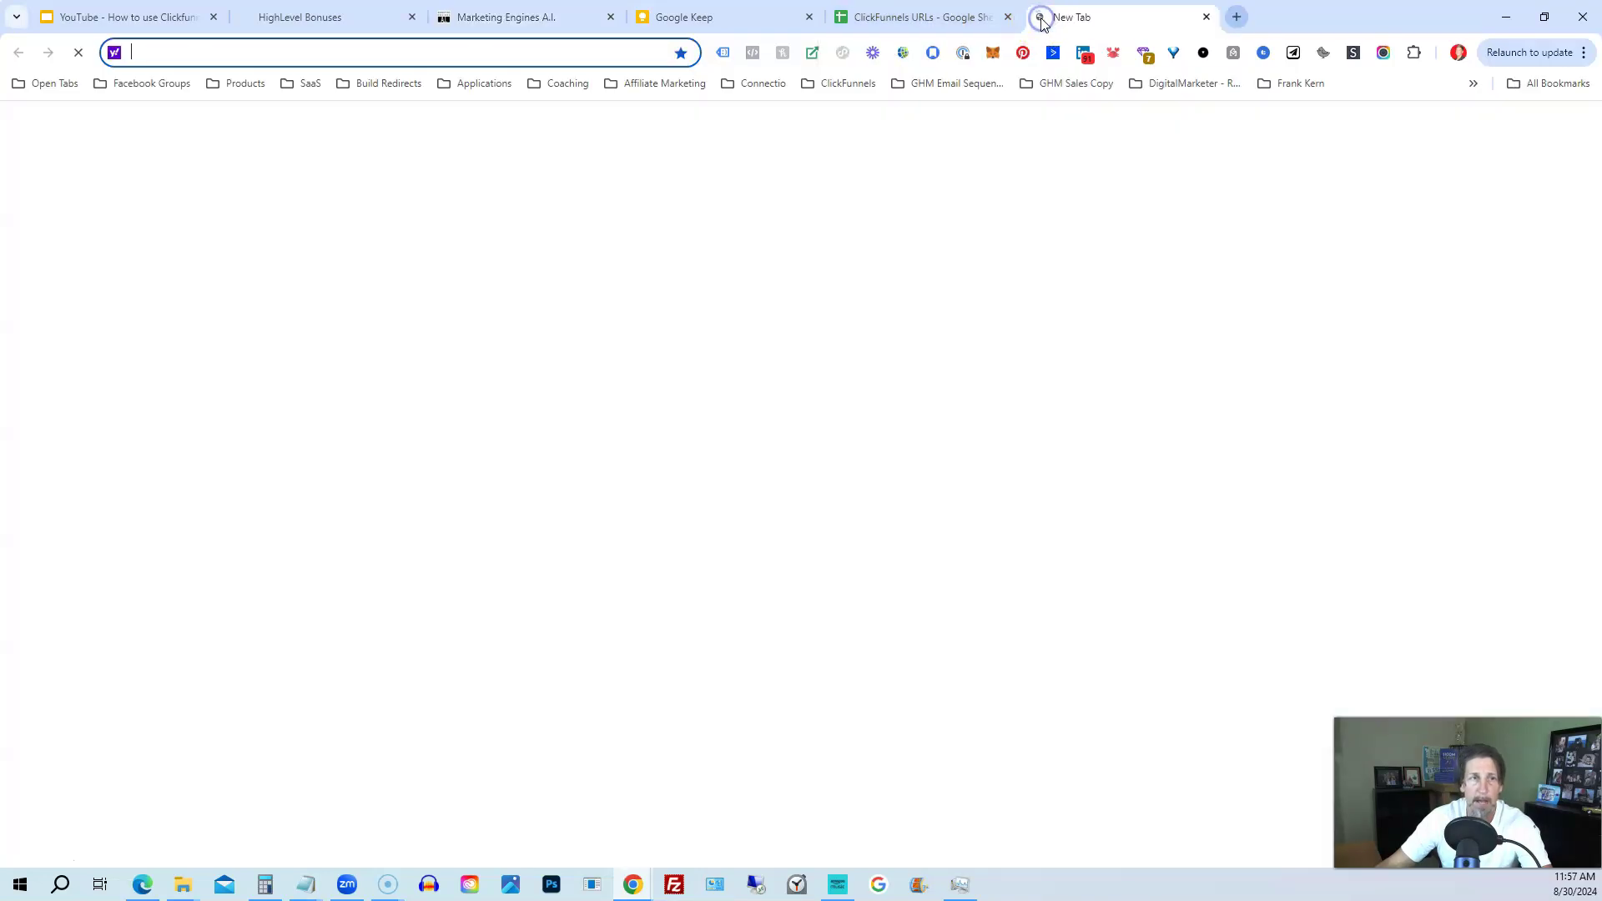
text(https://zzyyzzx.clickfunnels.com/optinsas5mv1o)
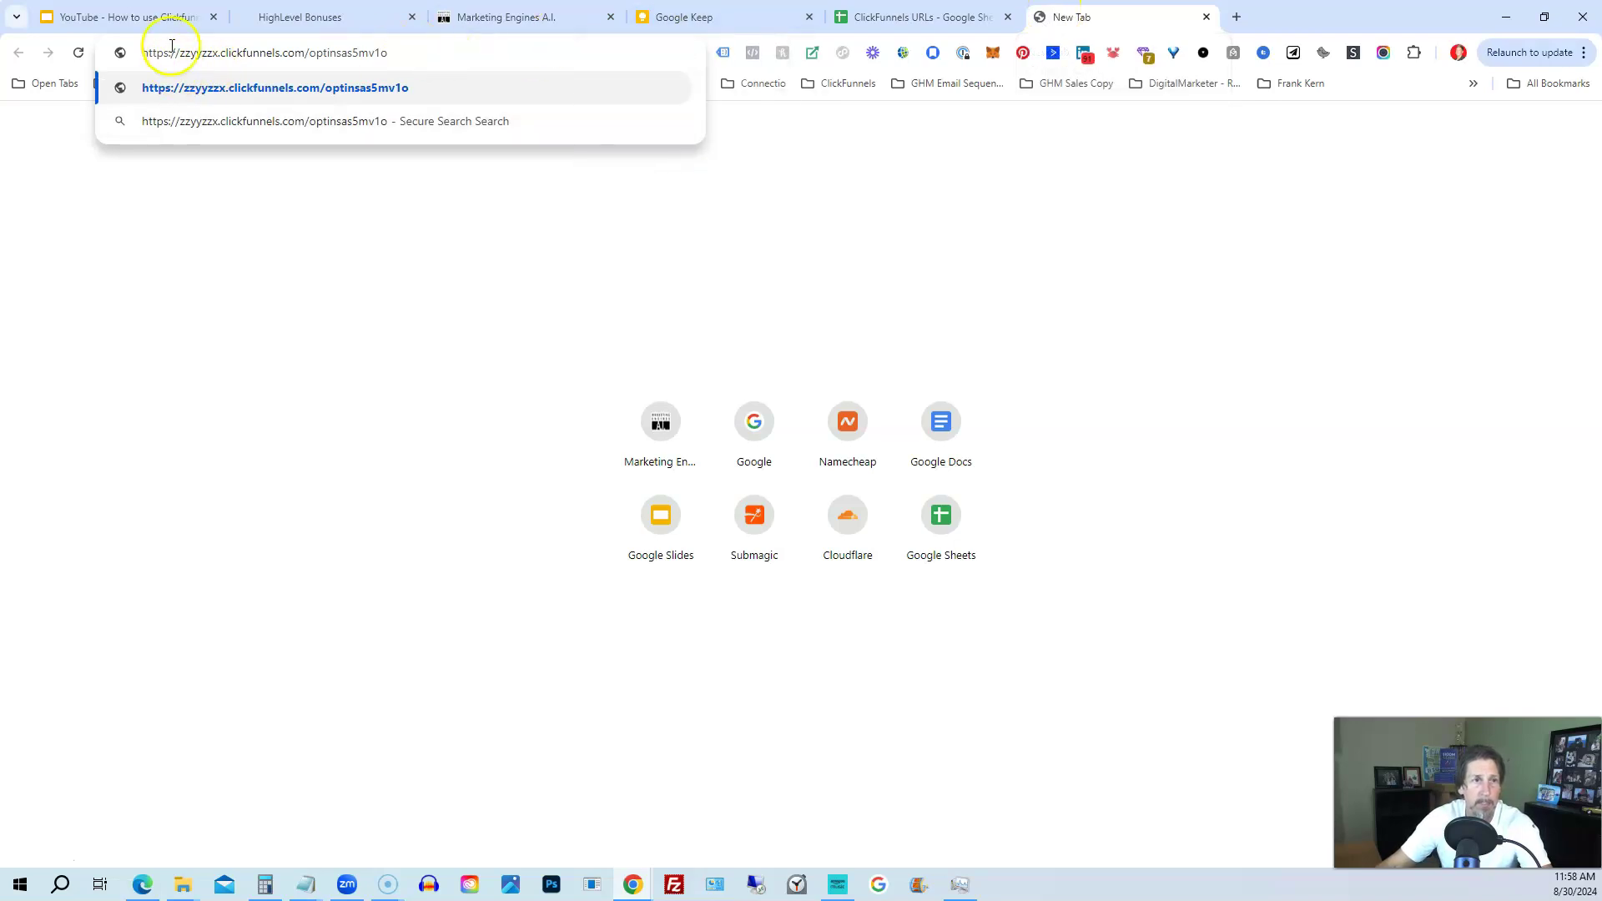
drag(179, 55, 218, 59)
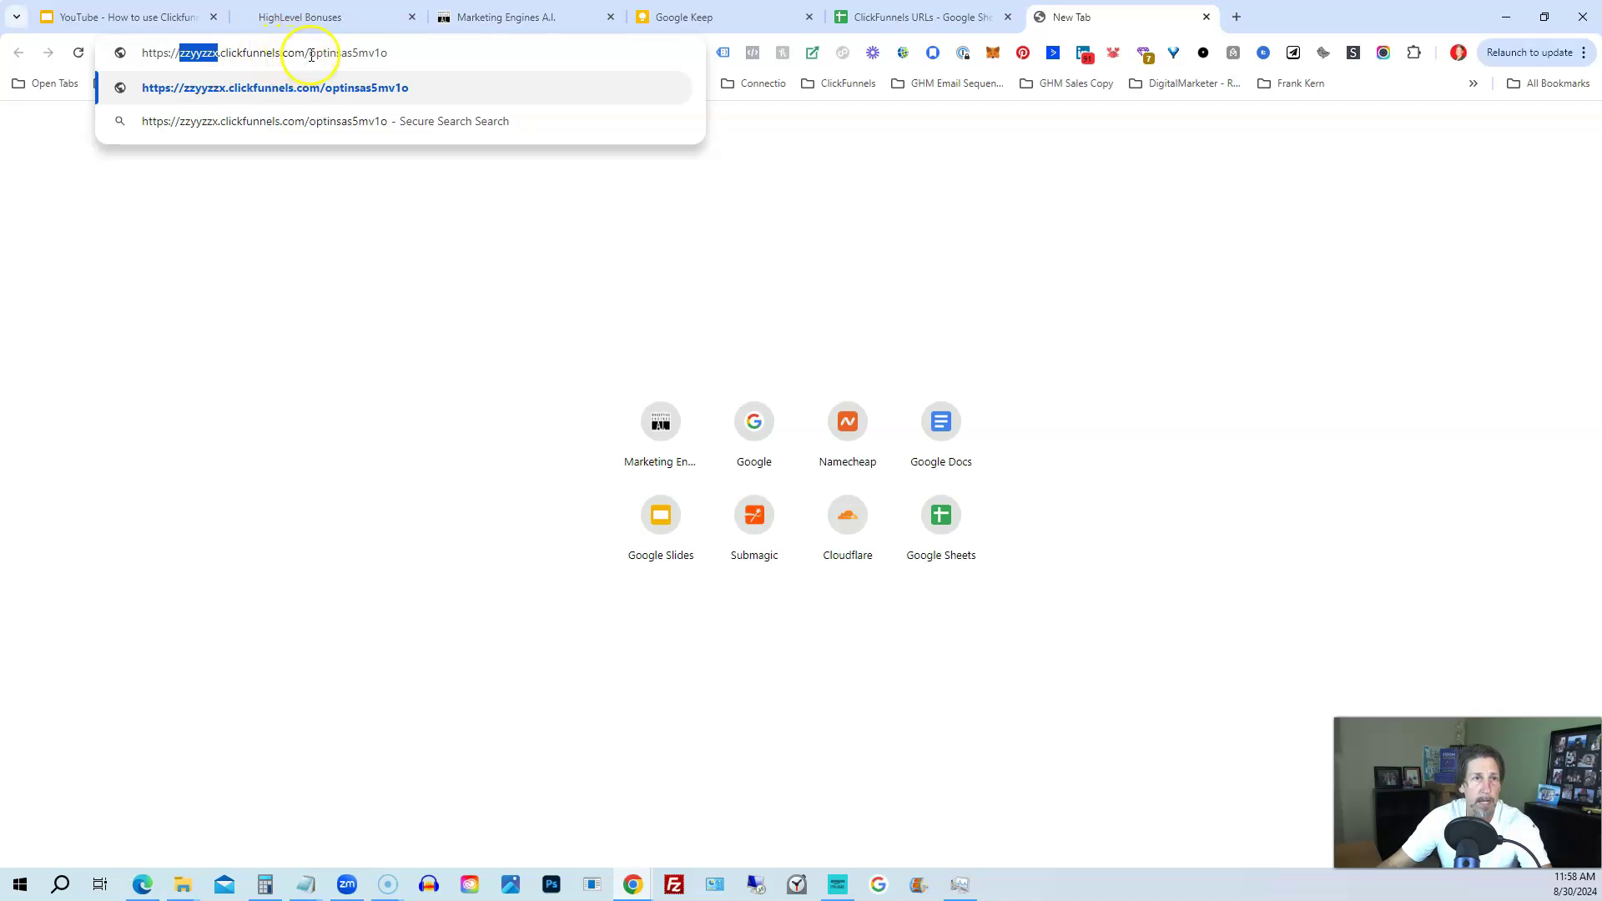
drag(308, 55, 401, 49)
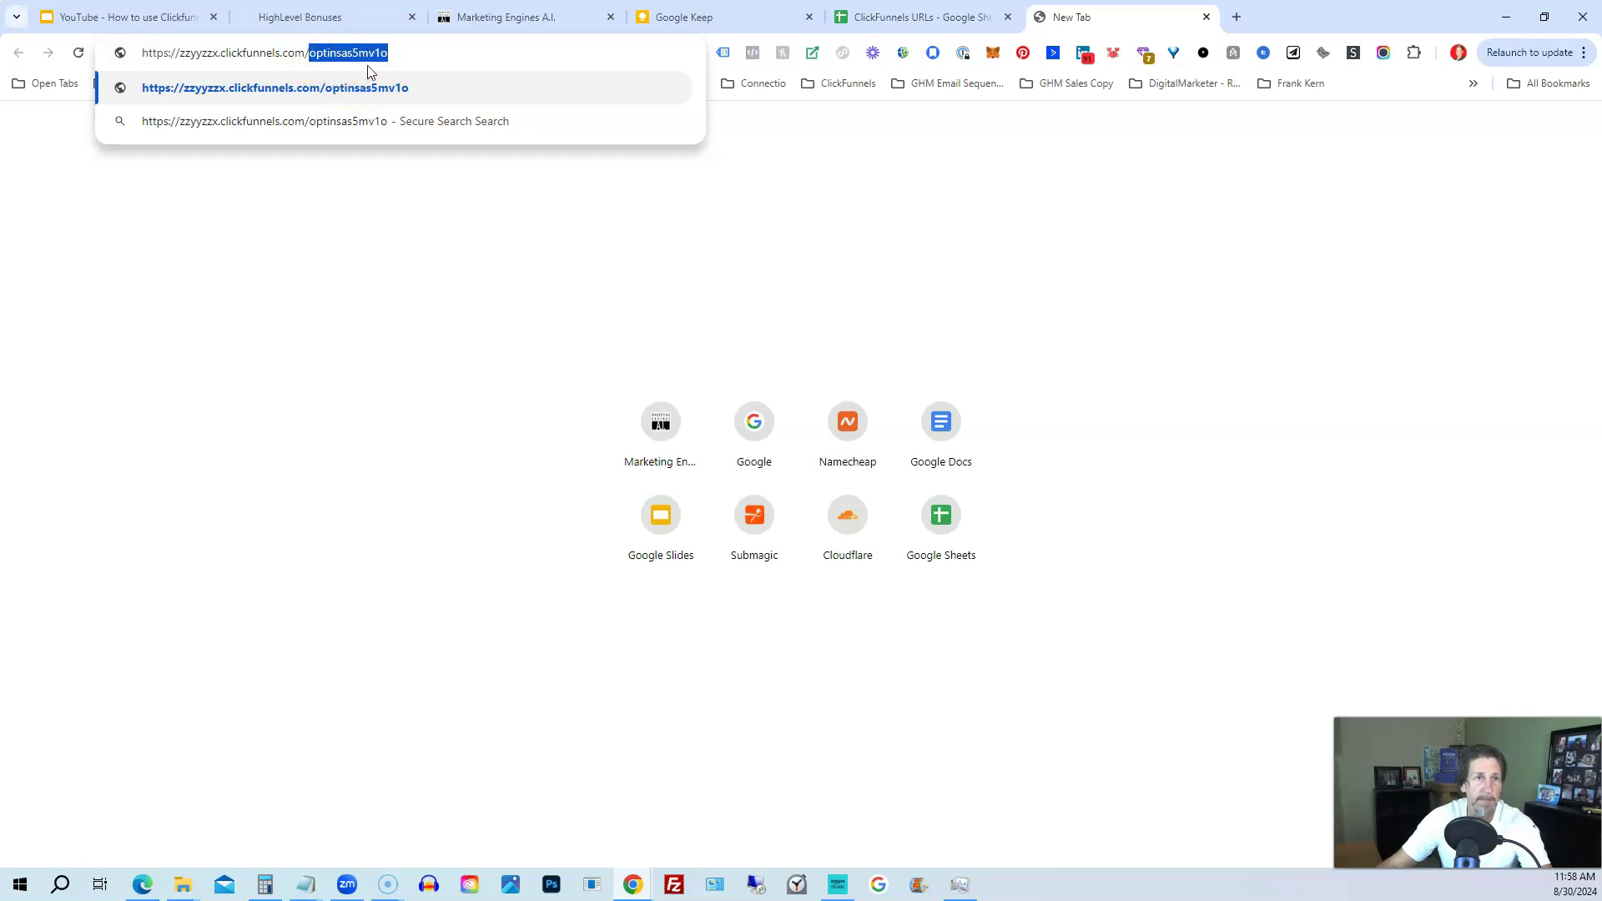
click(419, 55)
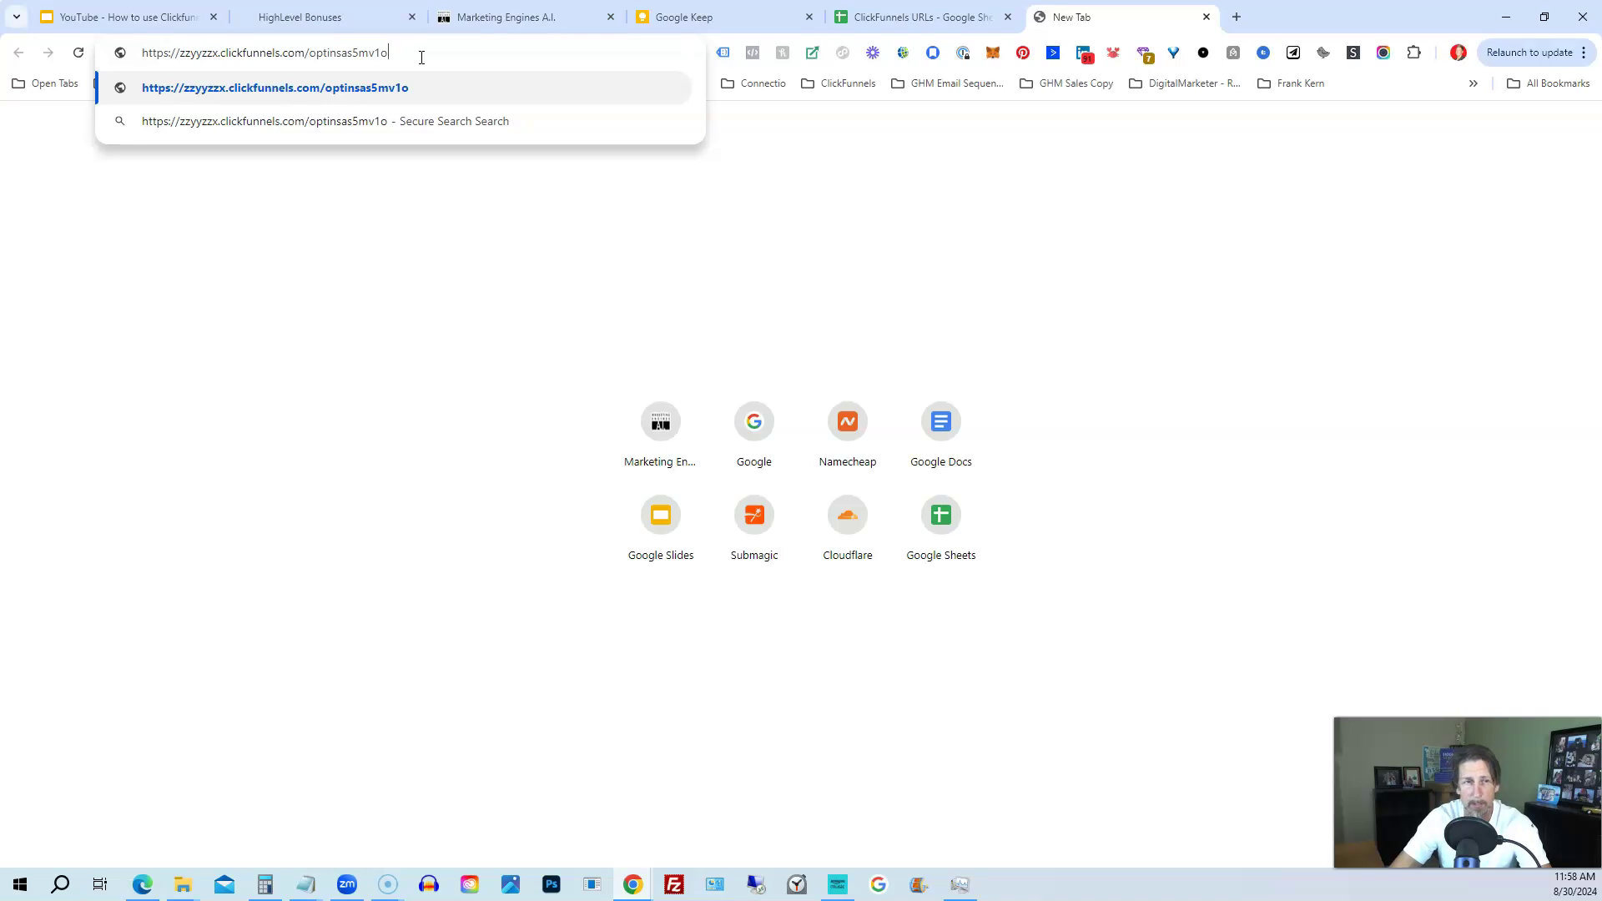
key(Return)
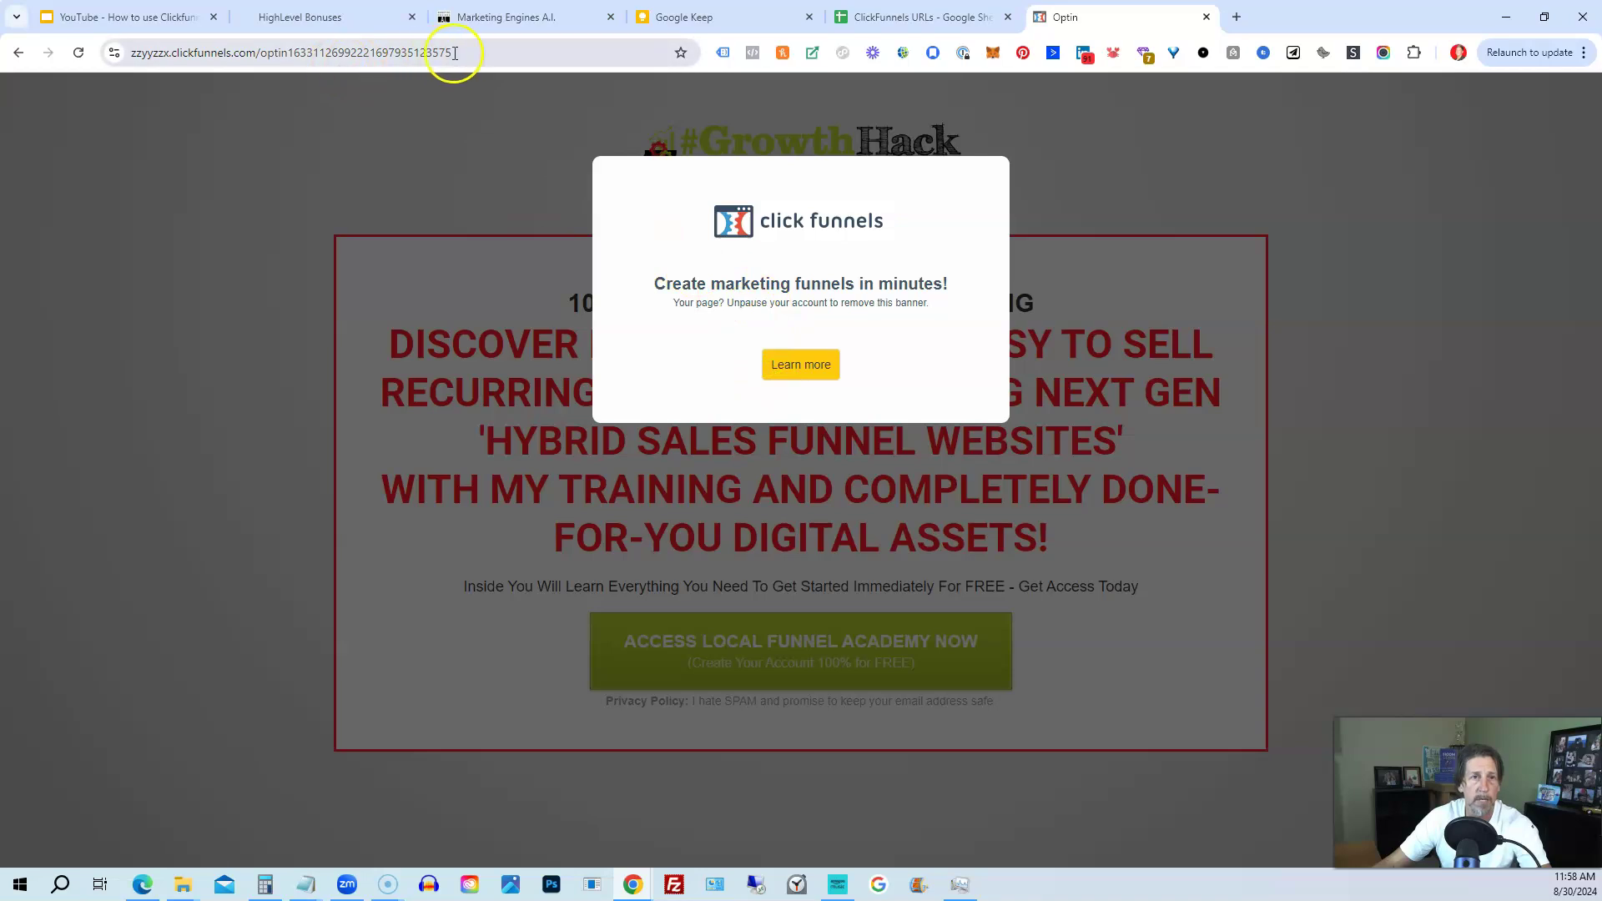
drag(455, 52, 117, 56)
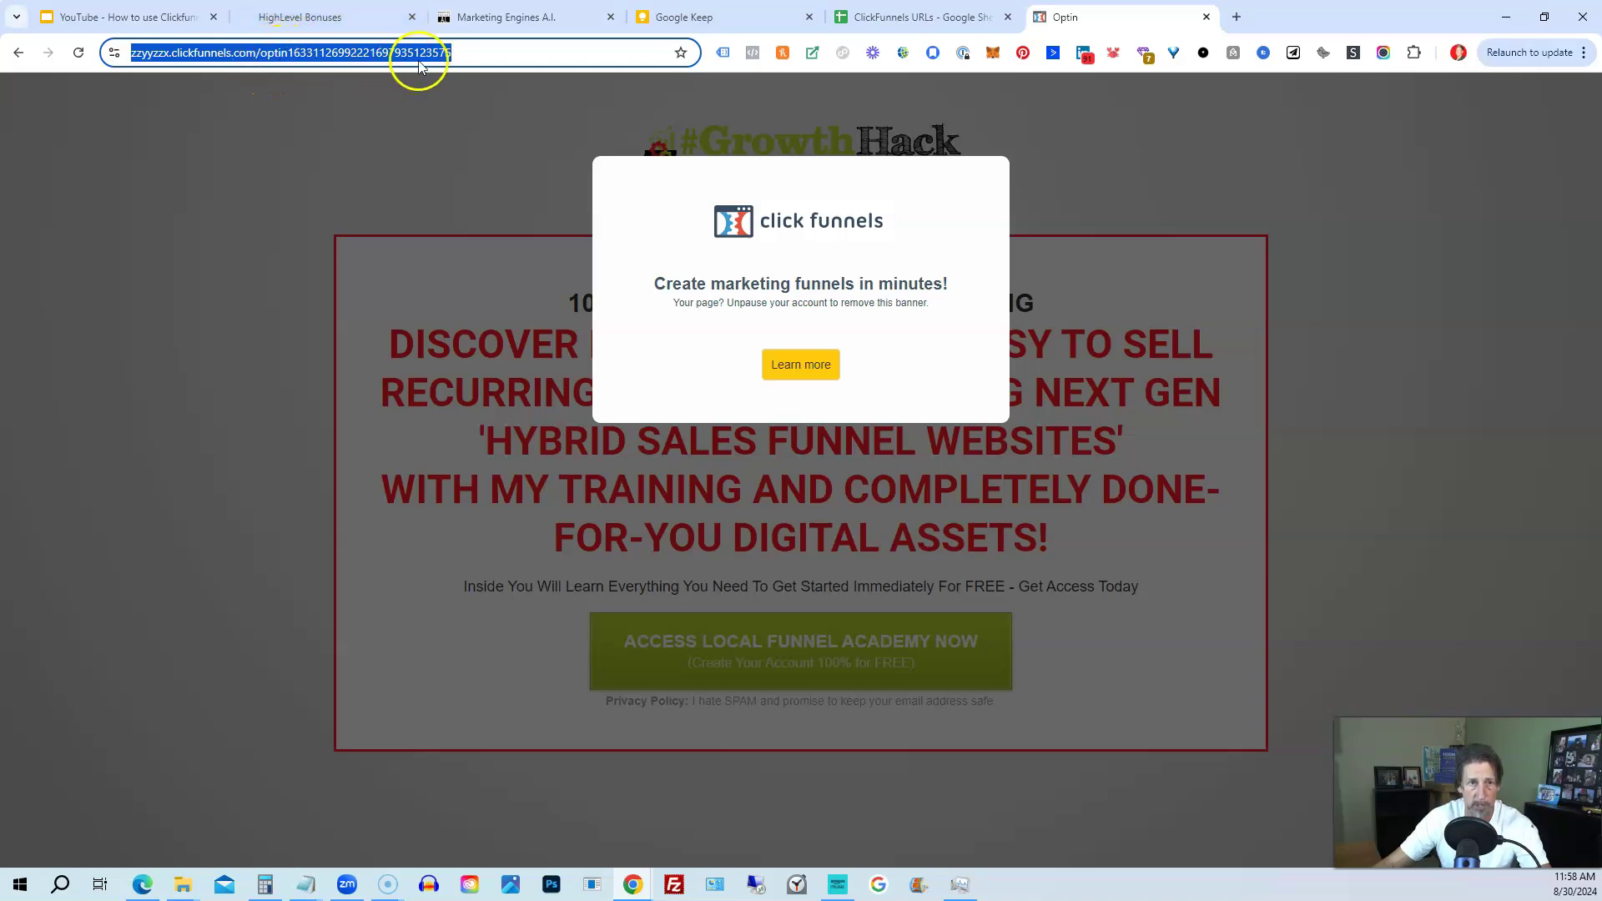
click(303, 52)
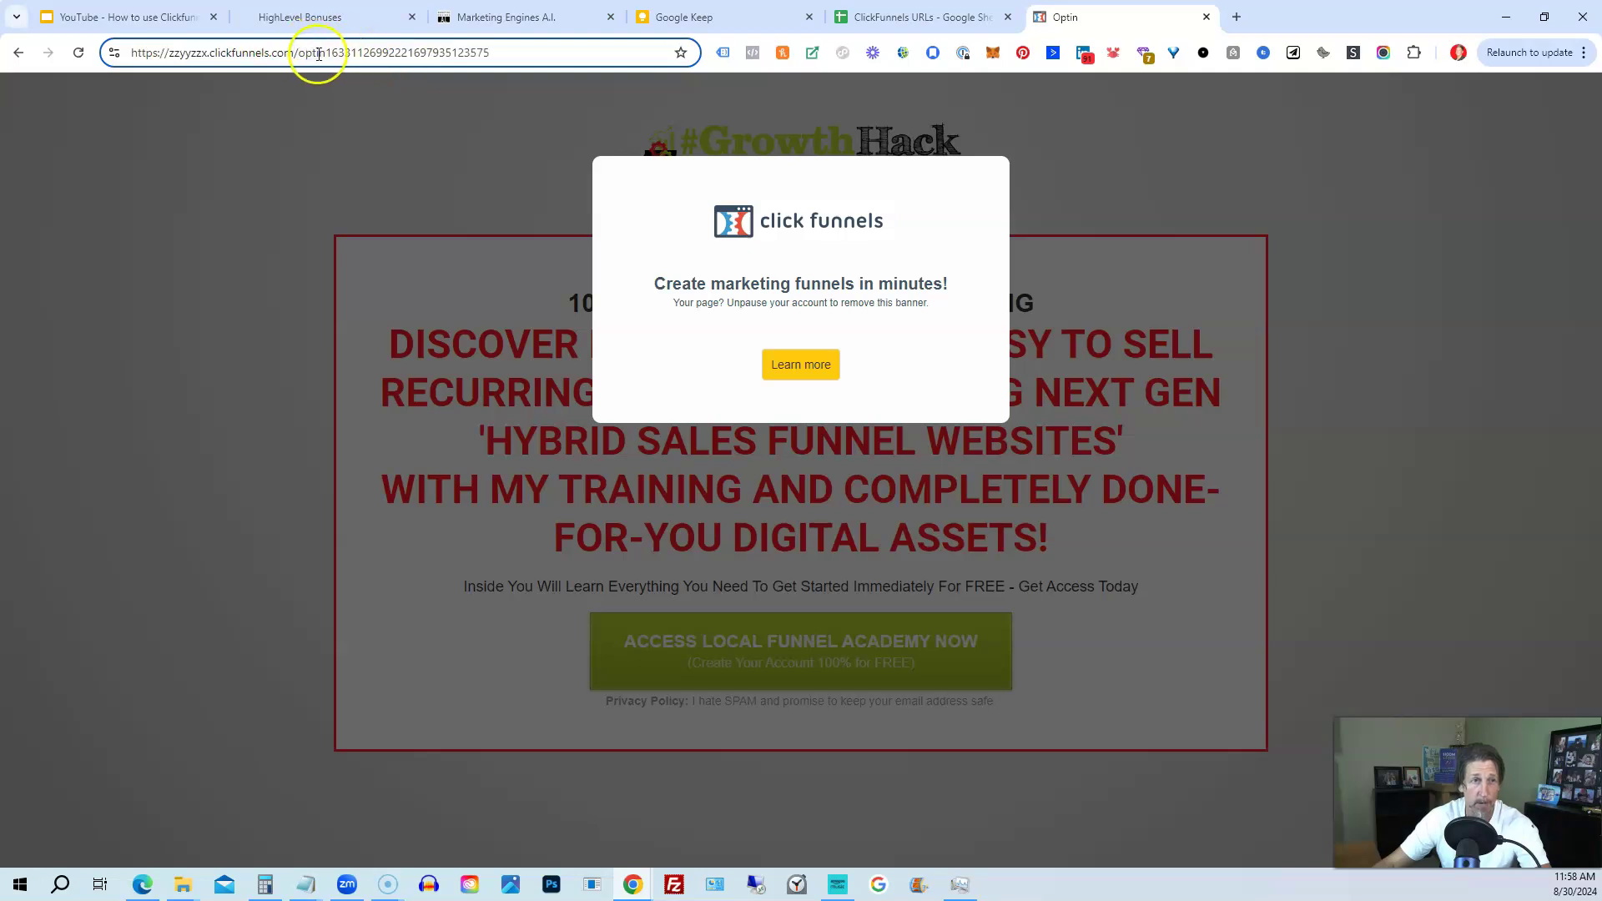
click(330, 53)
drag(327, 53, 499, 52)
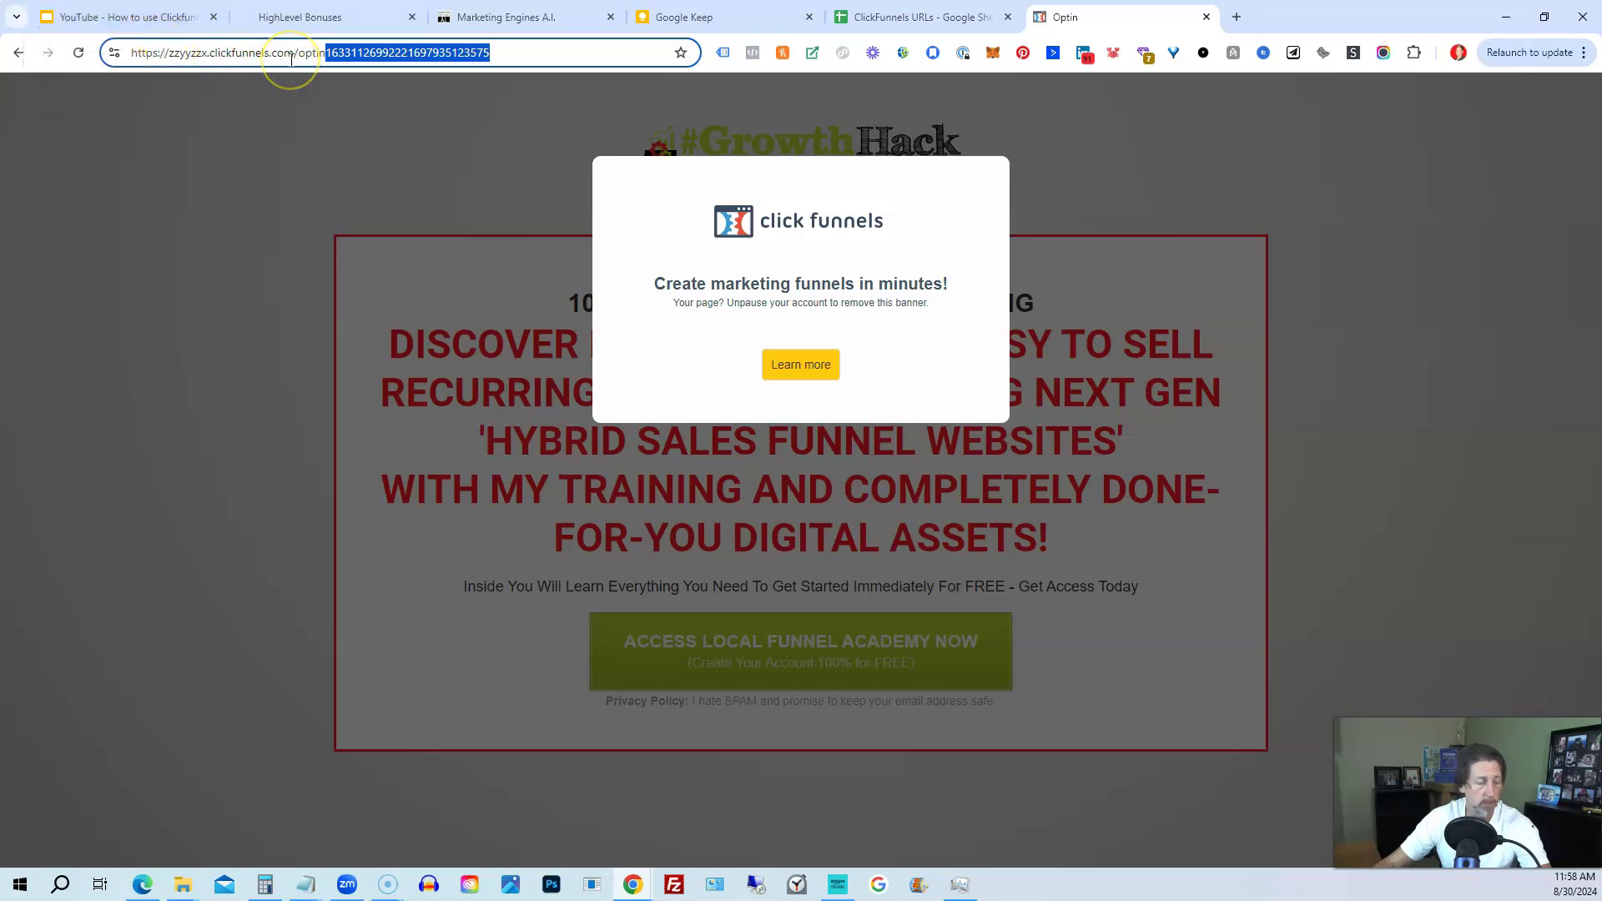
Start a new HighLevel step named 'Opit' that imports the pasted ClickFunnels page URL
click(488, 21)
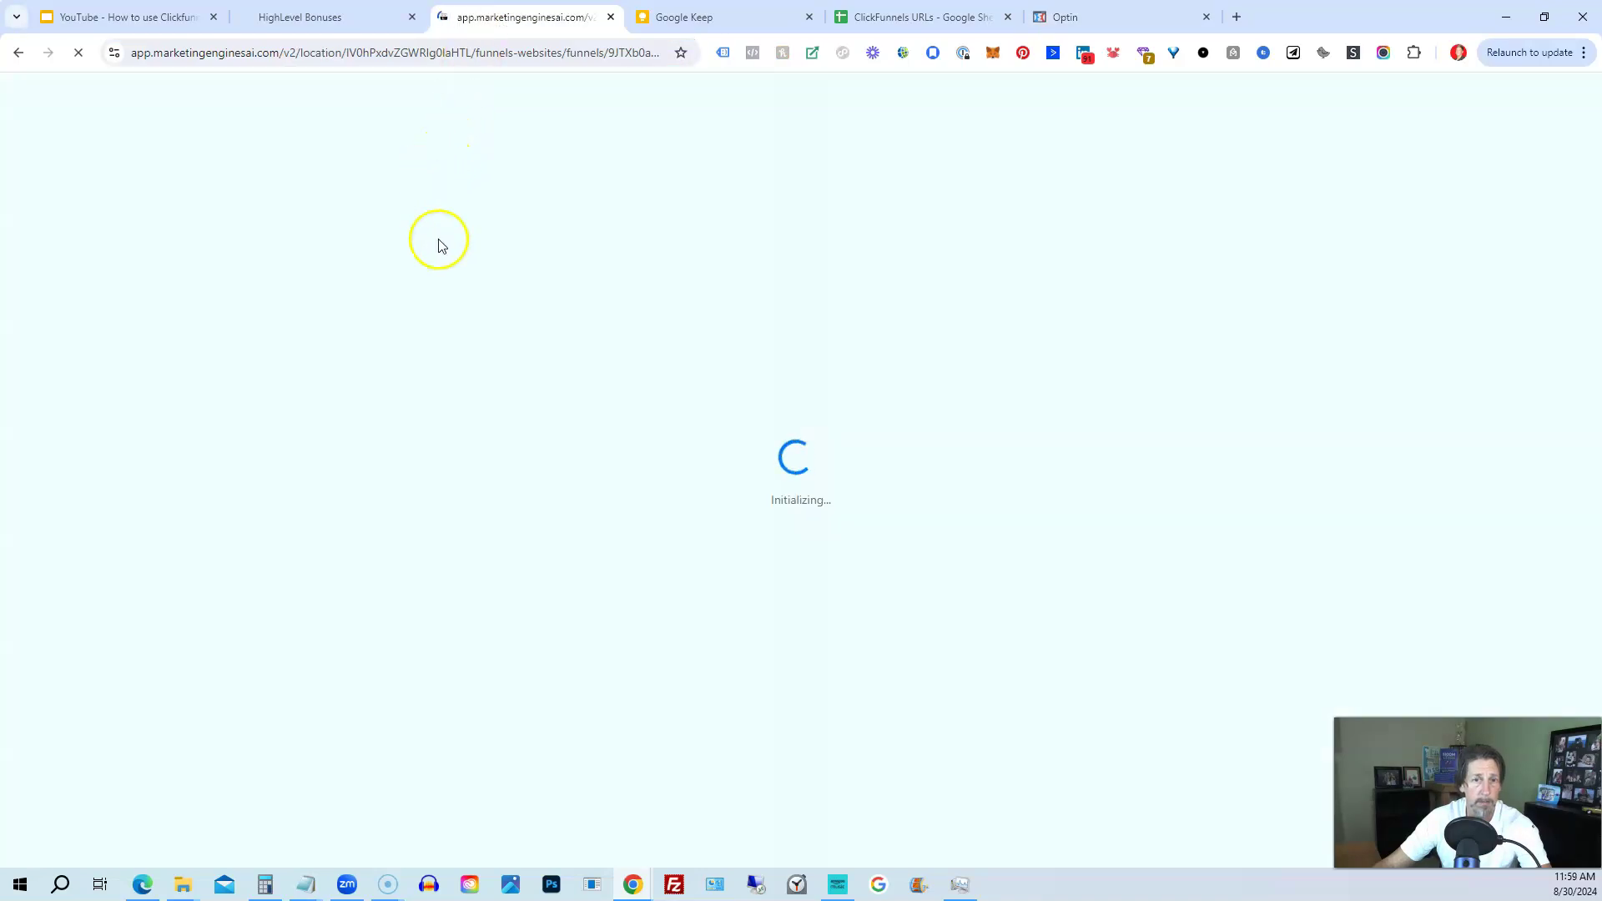
click(512, 347)
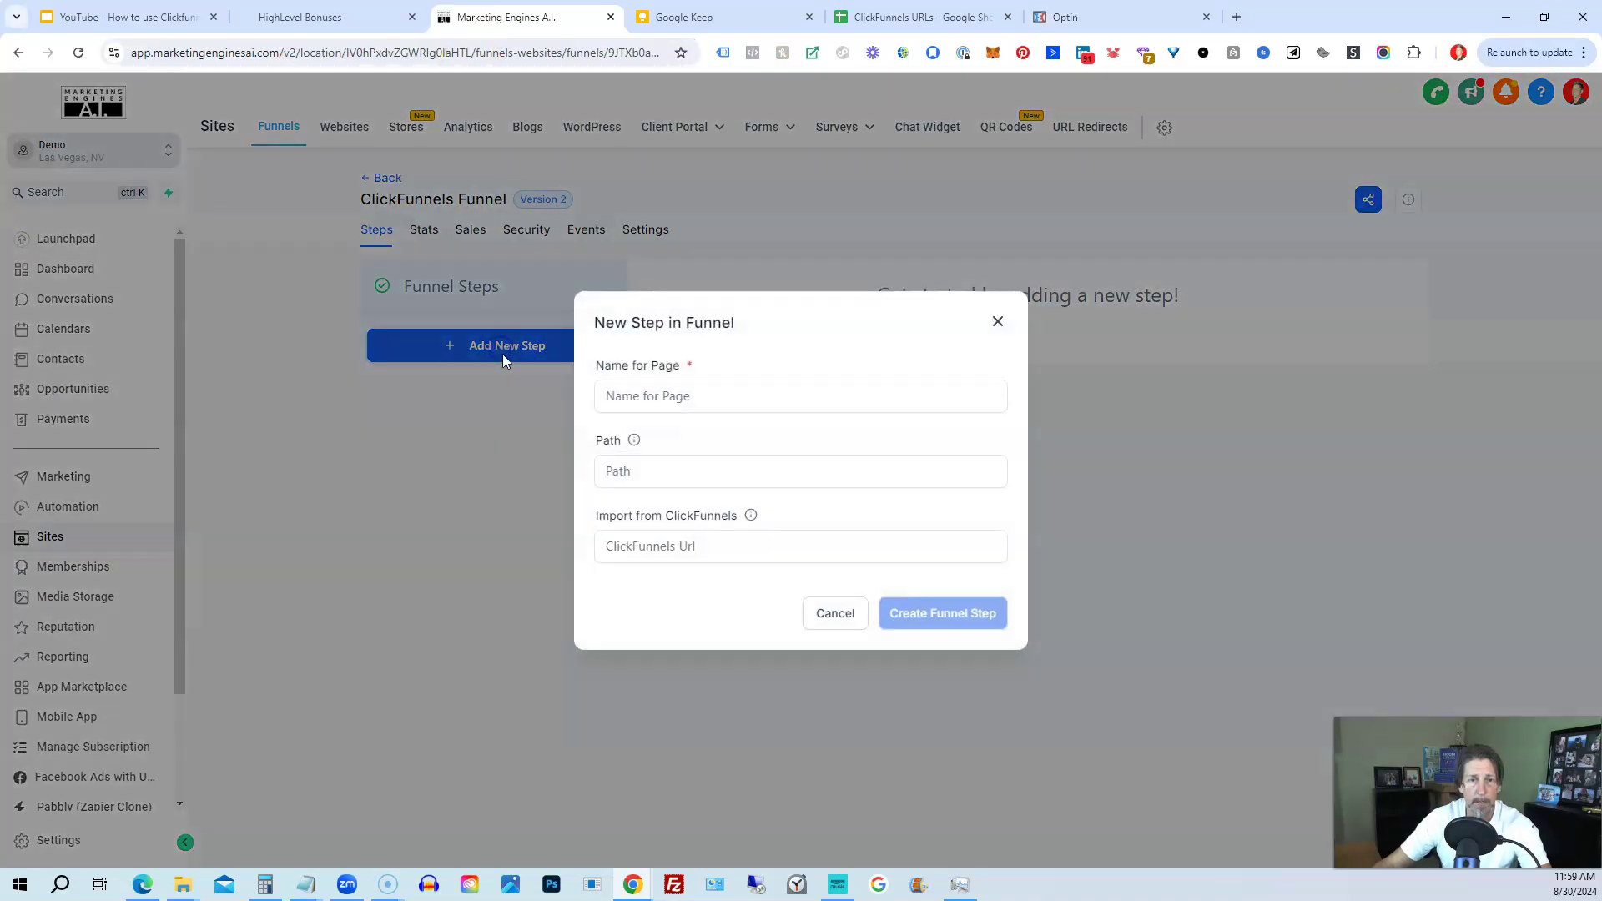
click(649, 394)
text(Opit)
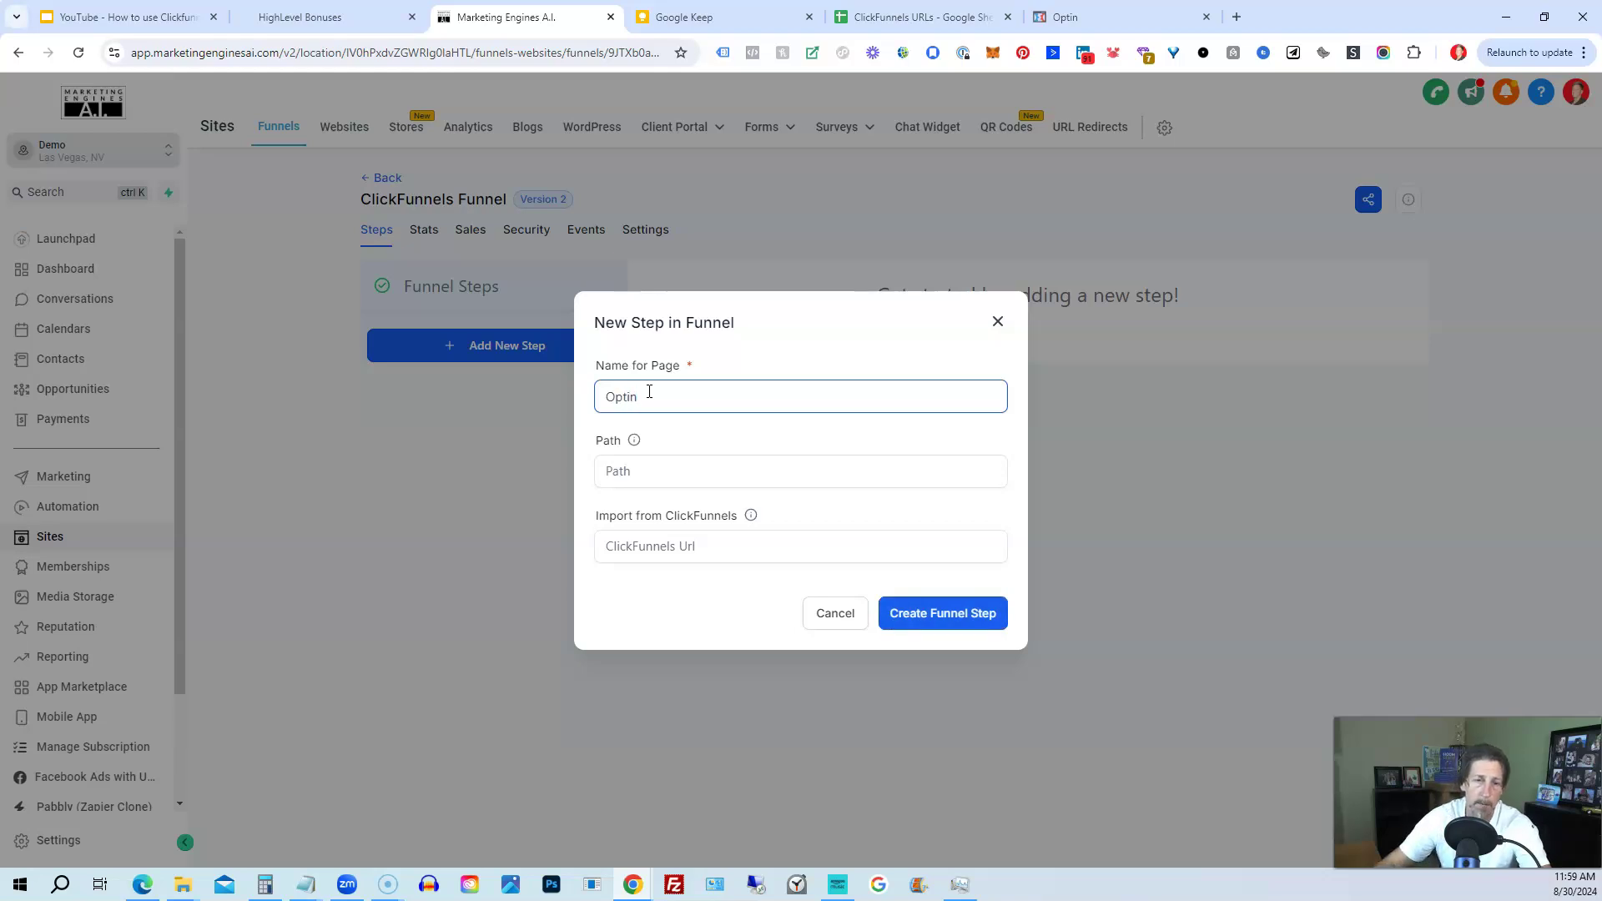
click(679, 546)
text(https://zzyyzzx.clickfunnels.com/optinsas5mv1o)
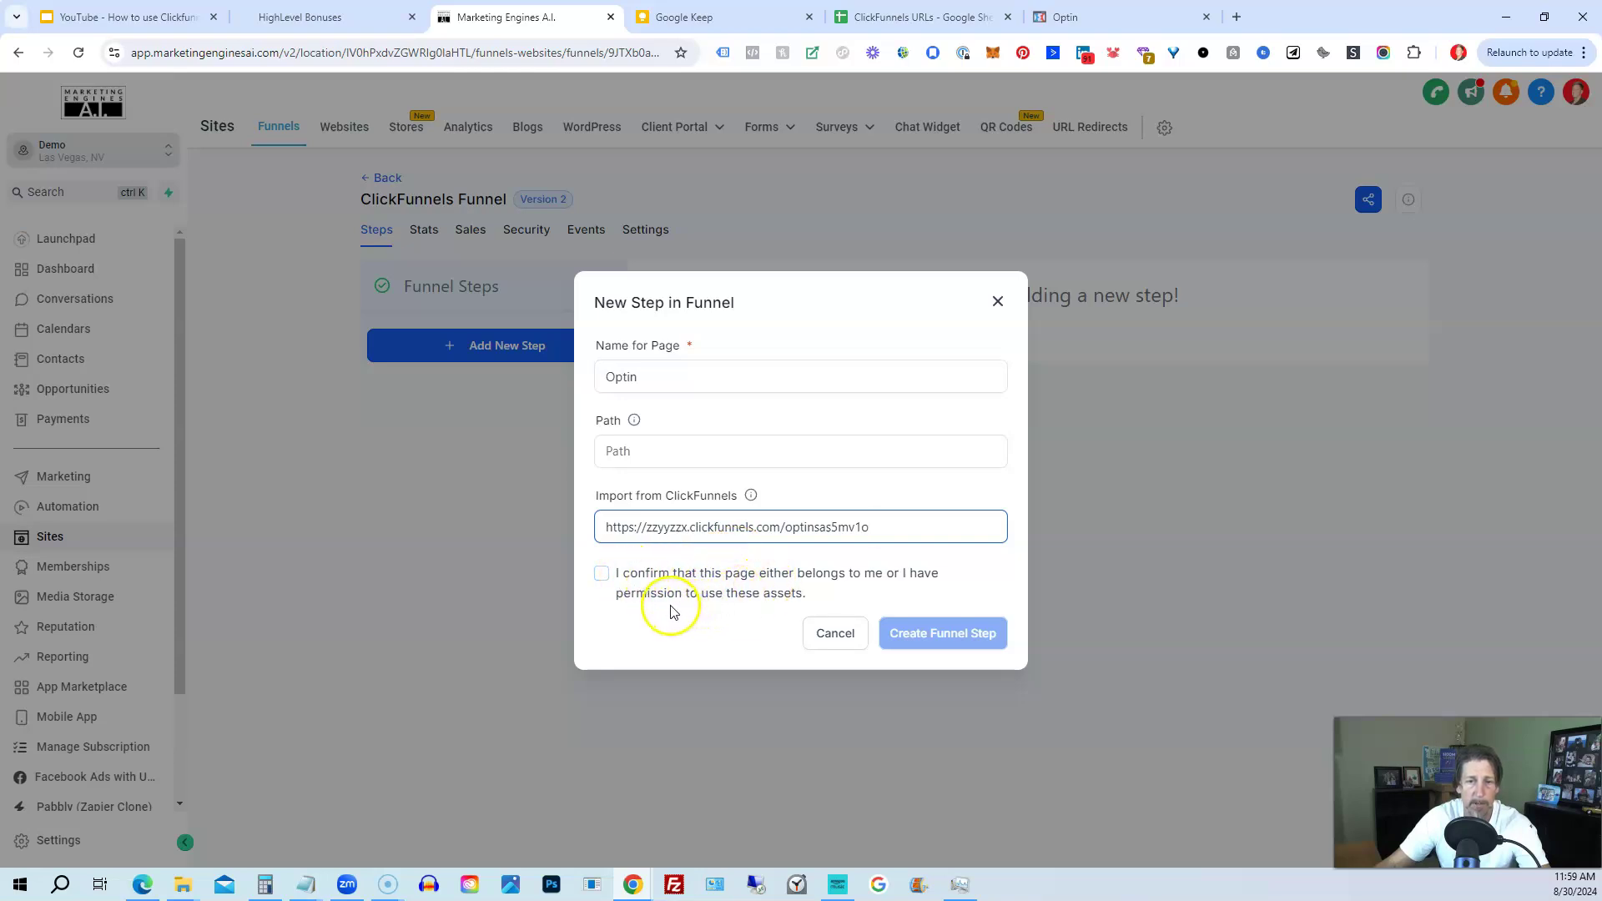
click(603, 574)
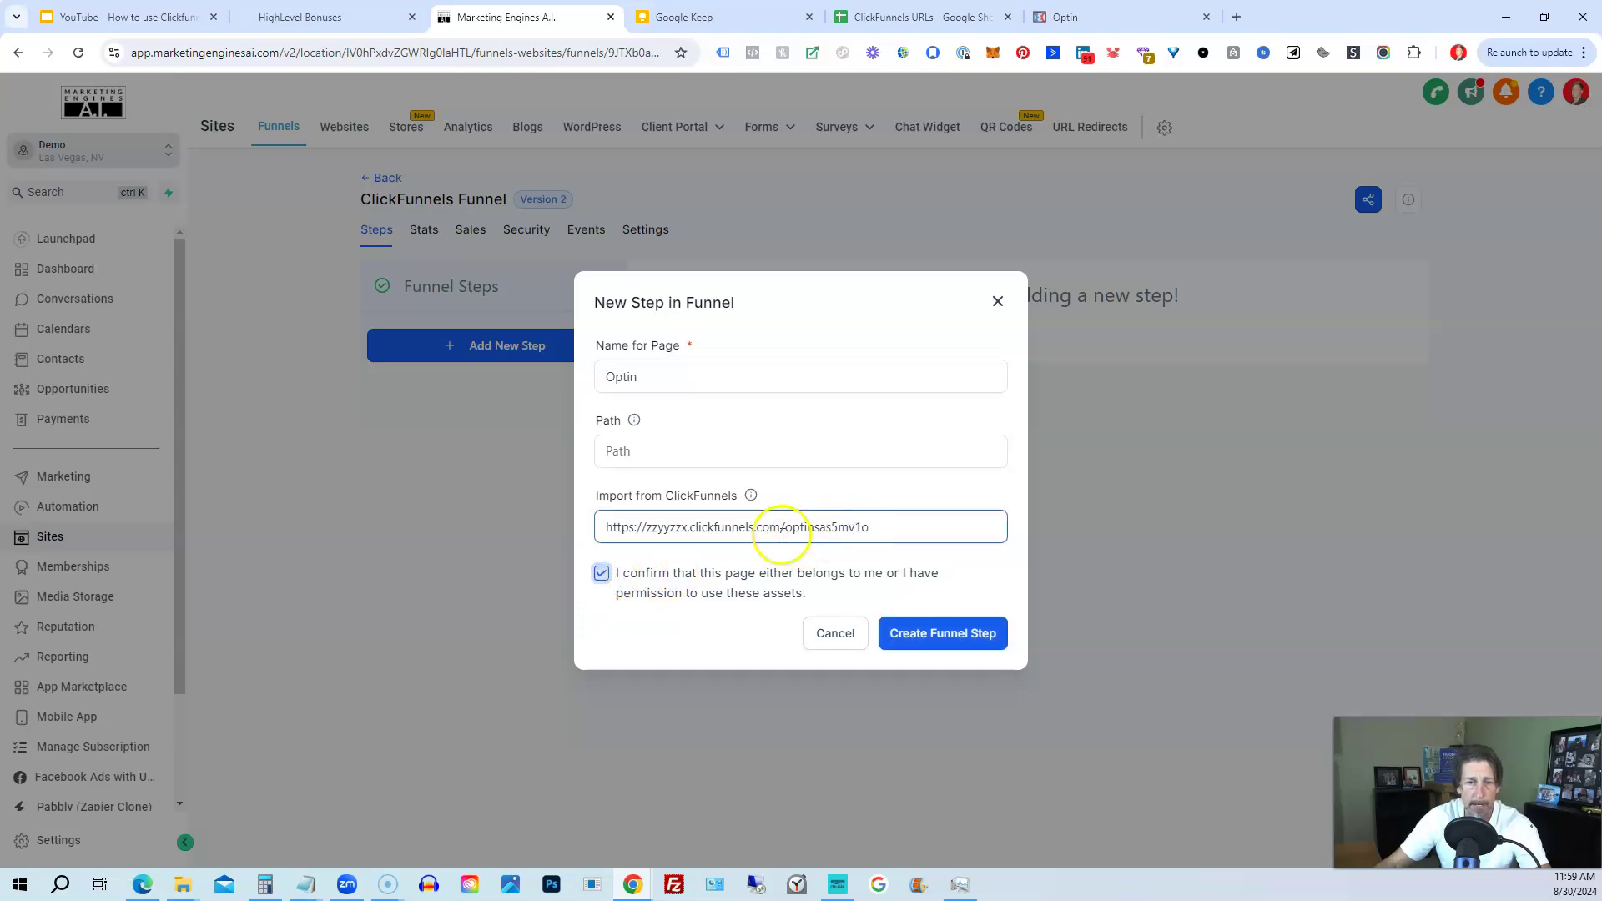
Set the step path to optinsas5mv1o without the leading slash and create the step
drag(784, 528, 900, 527)
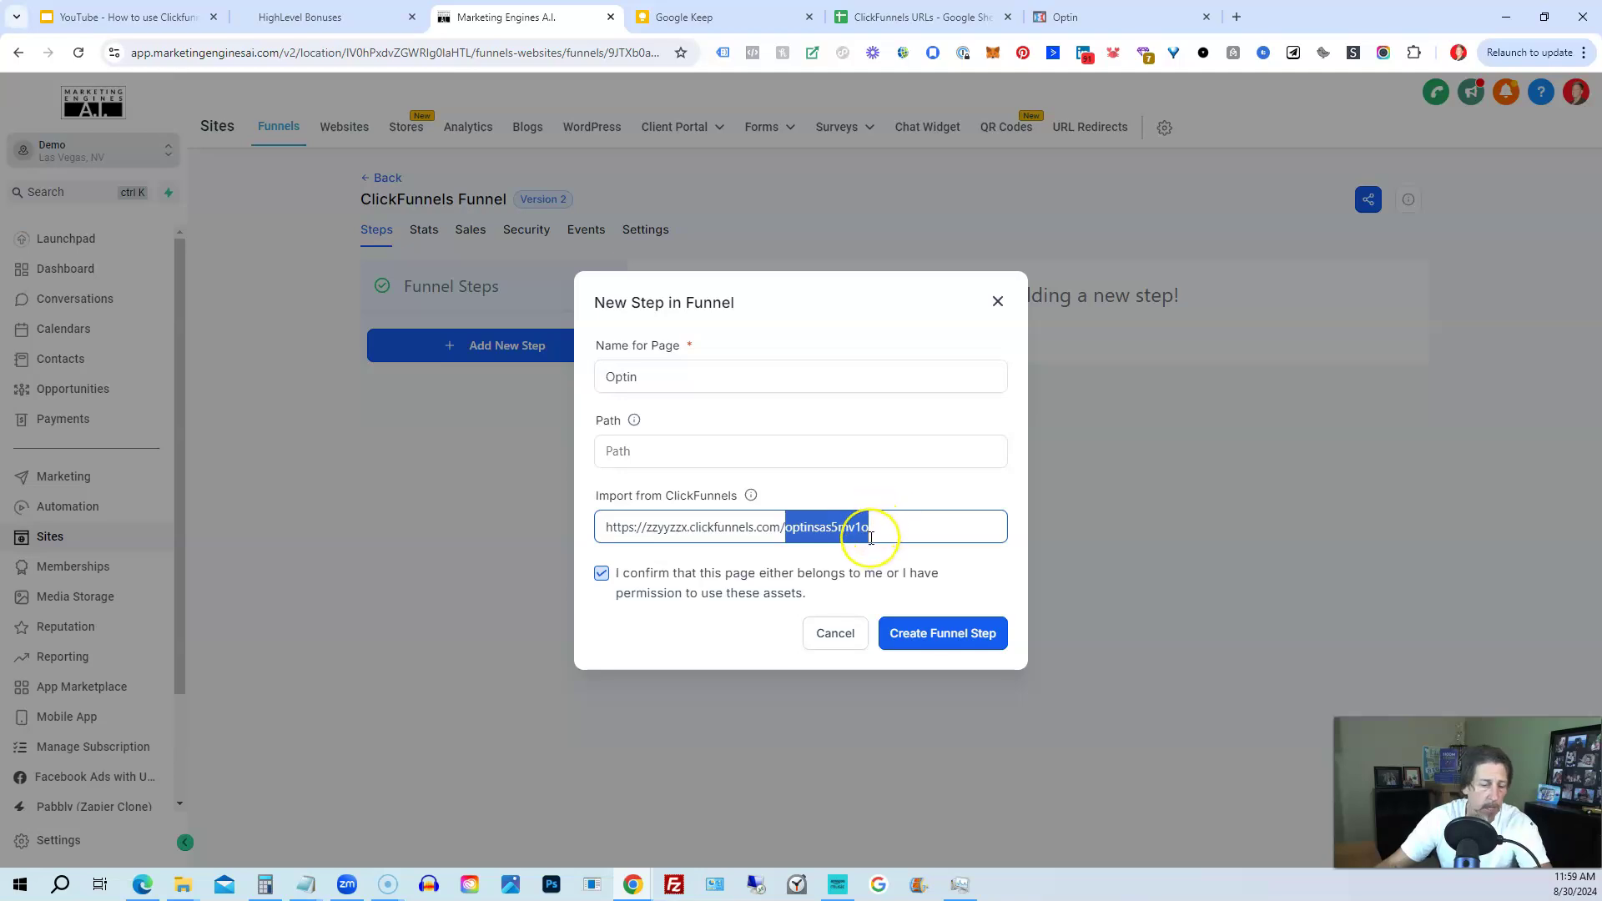
key(ctrl+c)
click(655, 442)
key(ctrl+v)
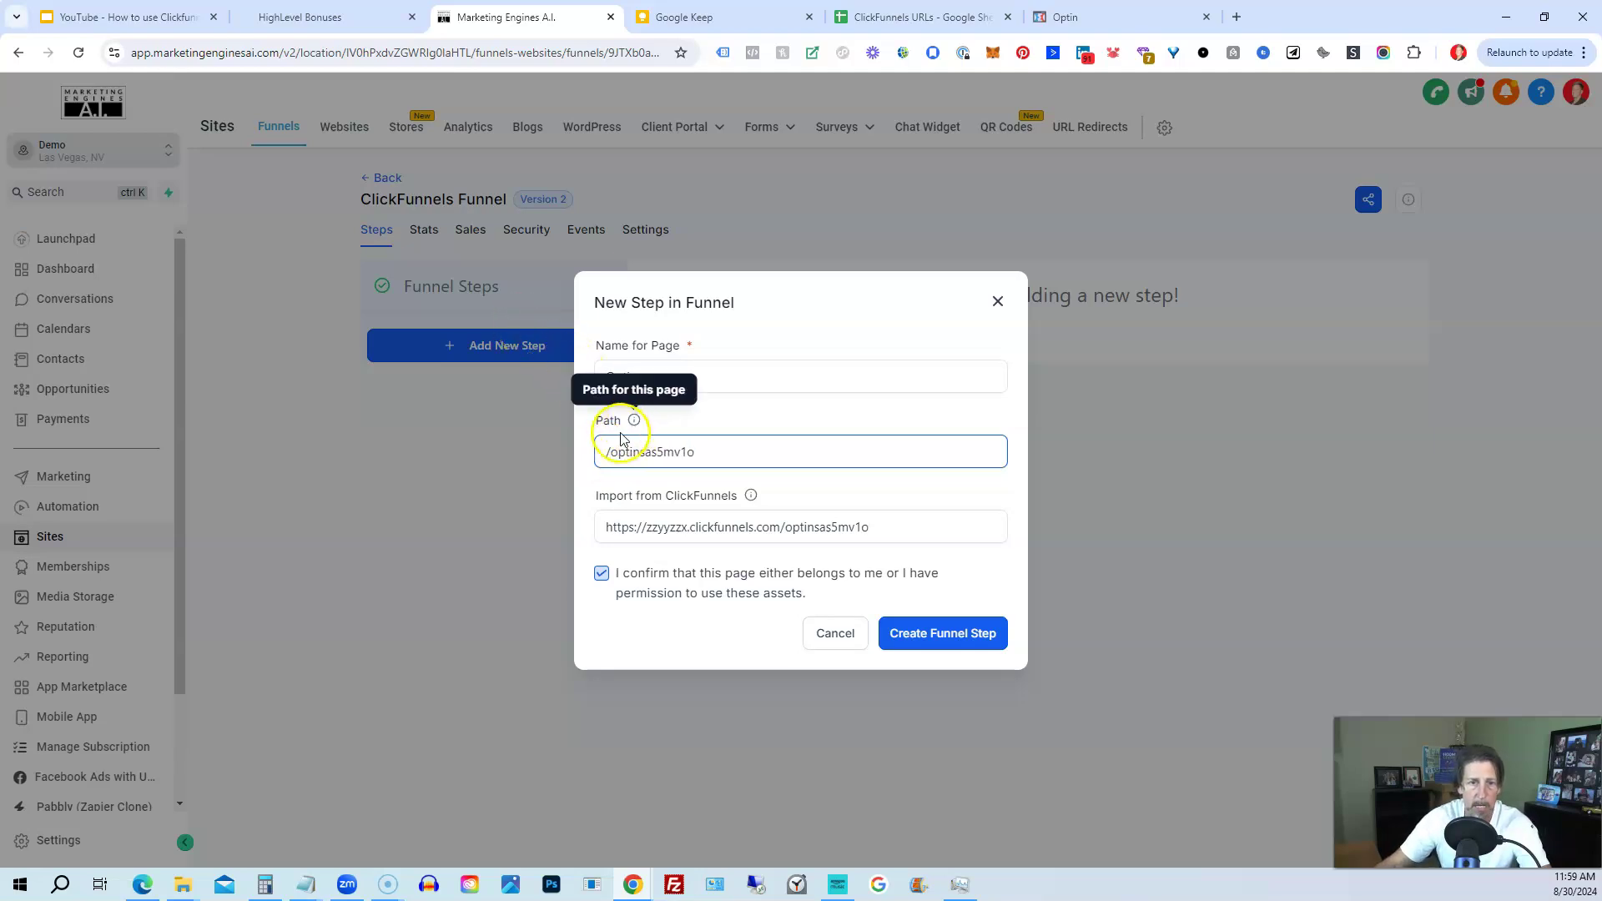
click(594, 456)
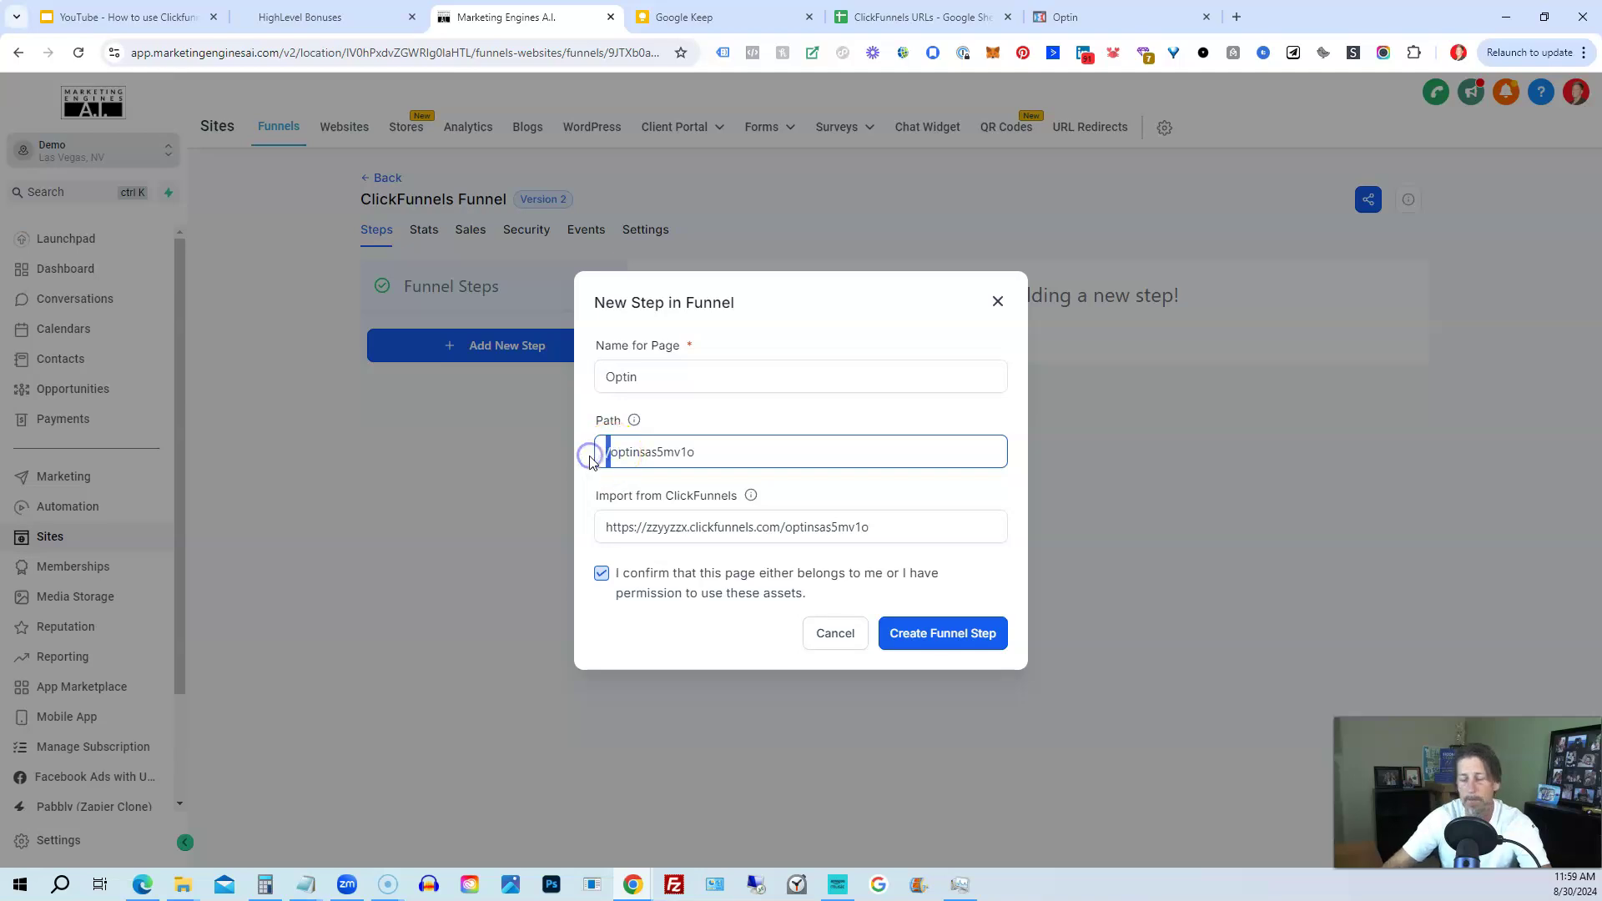
key(Delete)
click(697, 451)
drag(698, 450, 555, 479)
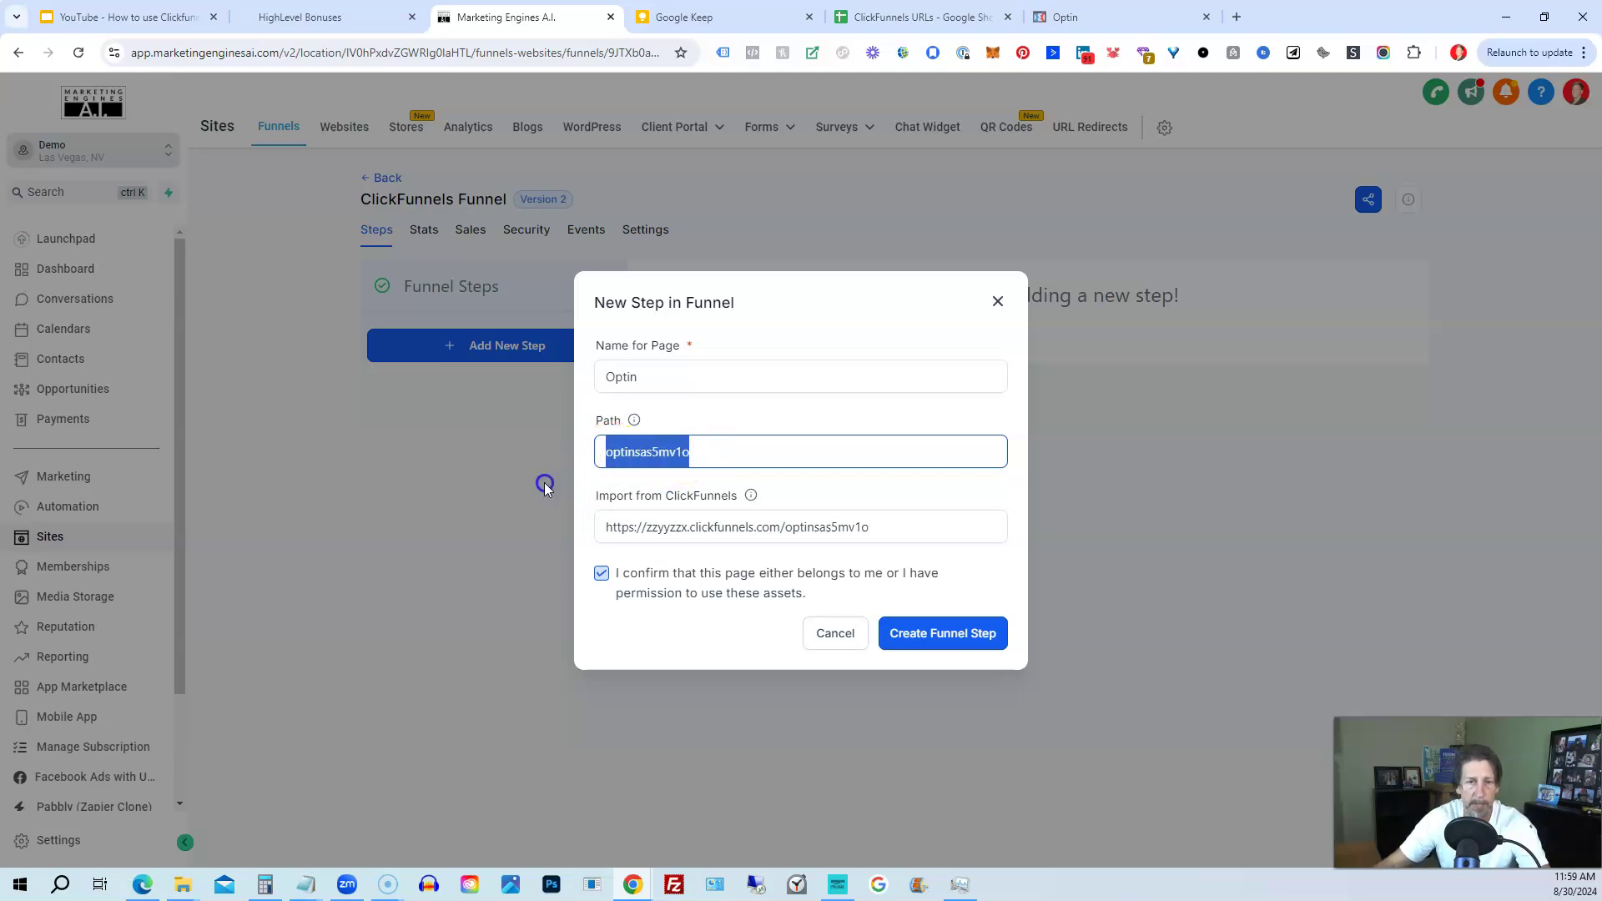
click(956, 643)
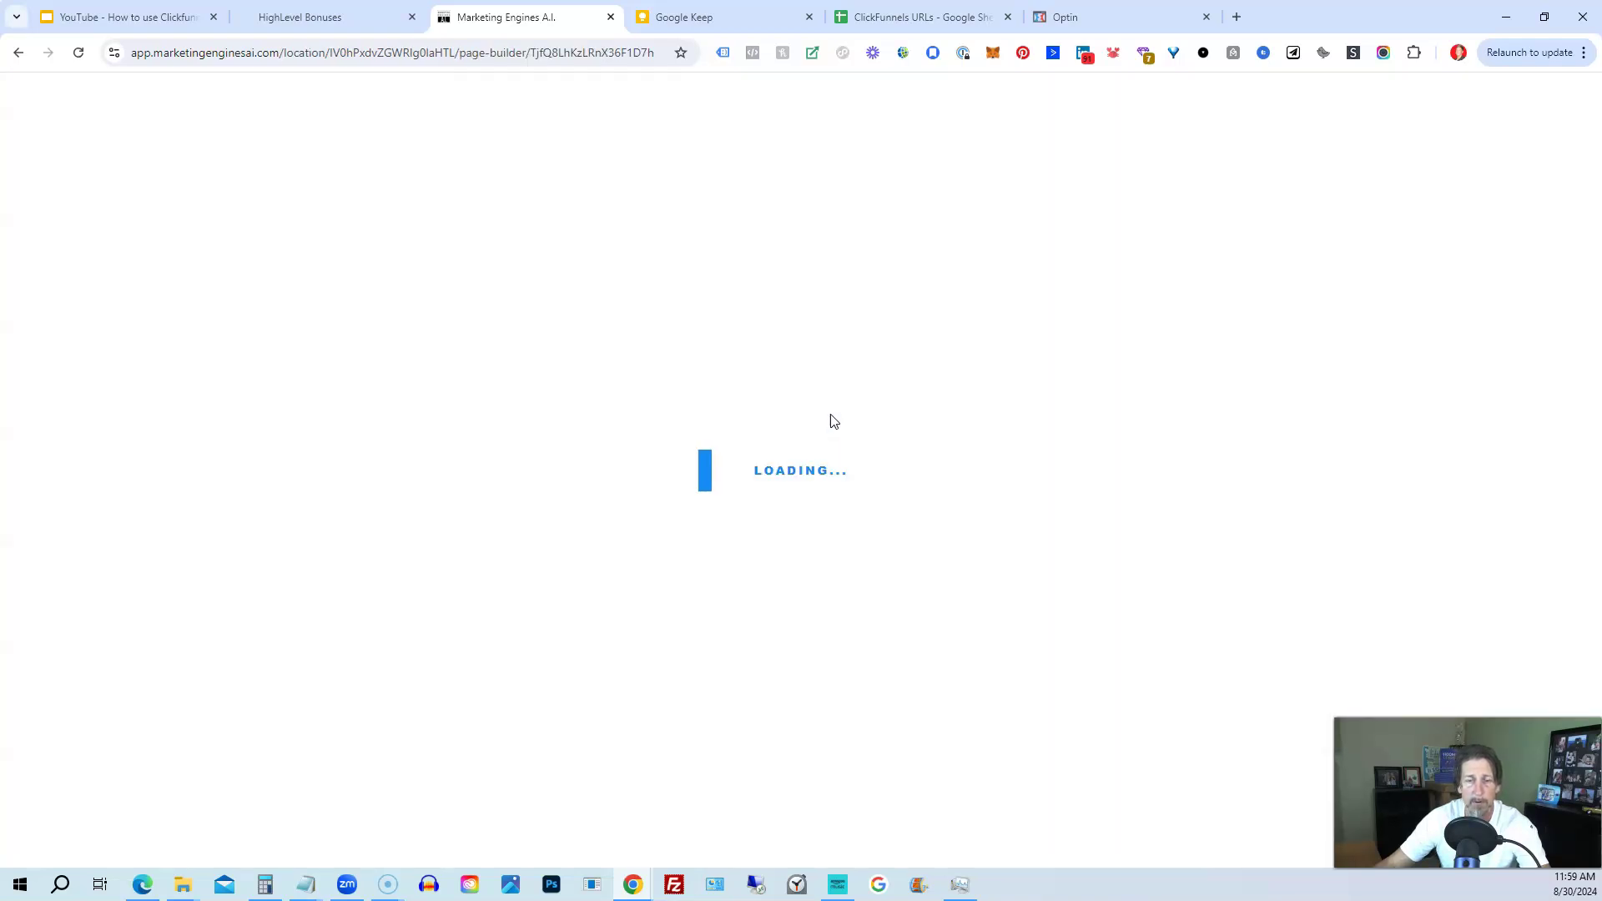
Open the Optin page in the builder and select its headline and sign-up button
click(726, 386)
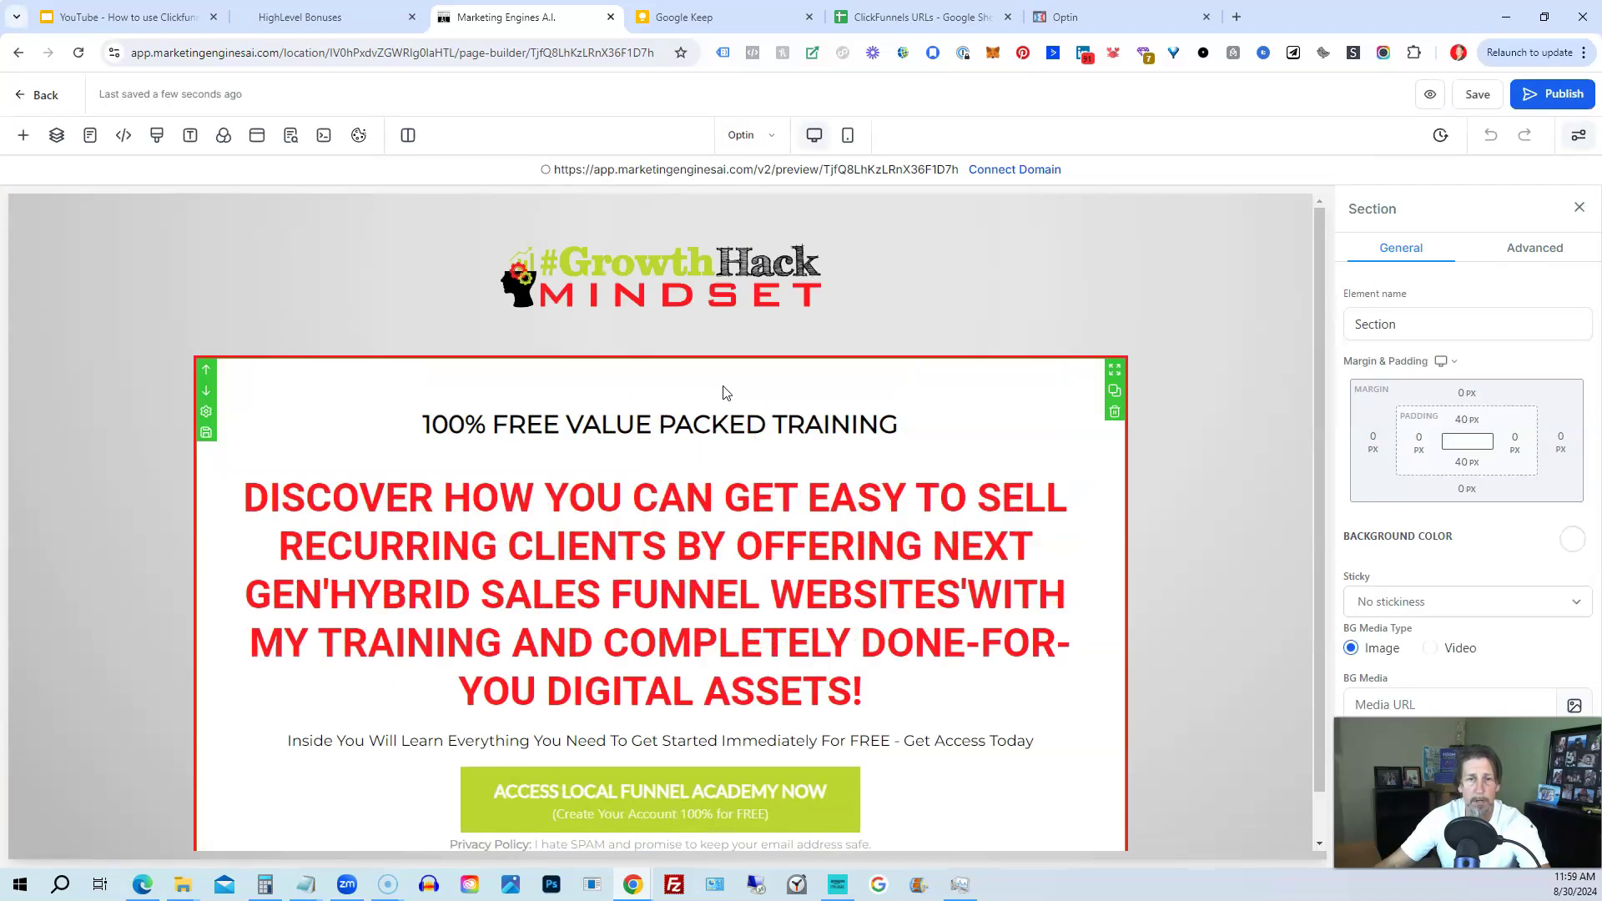
click(720, 402)
scroll(719, 403, up, 1)
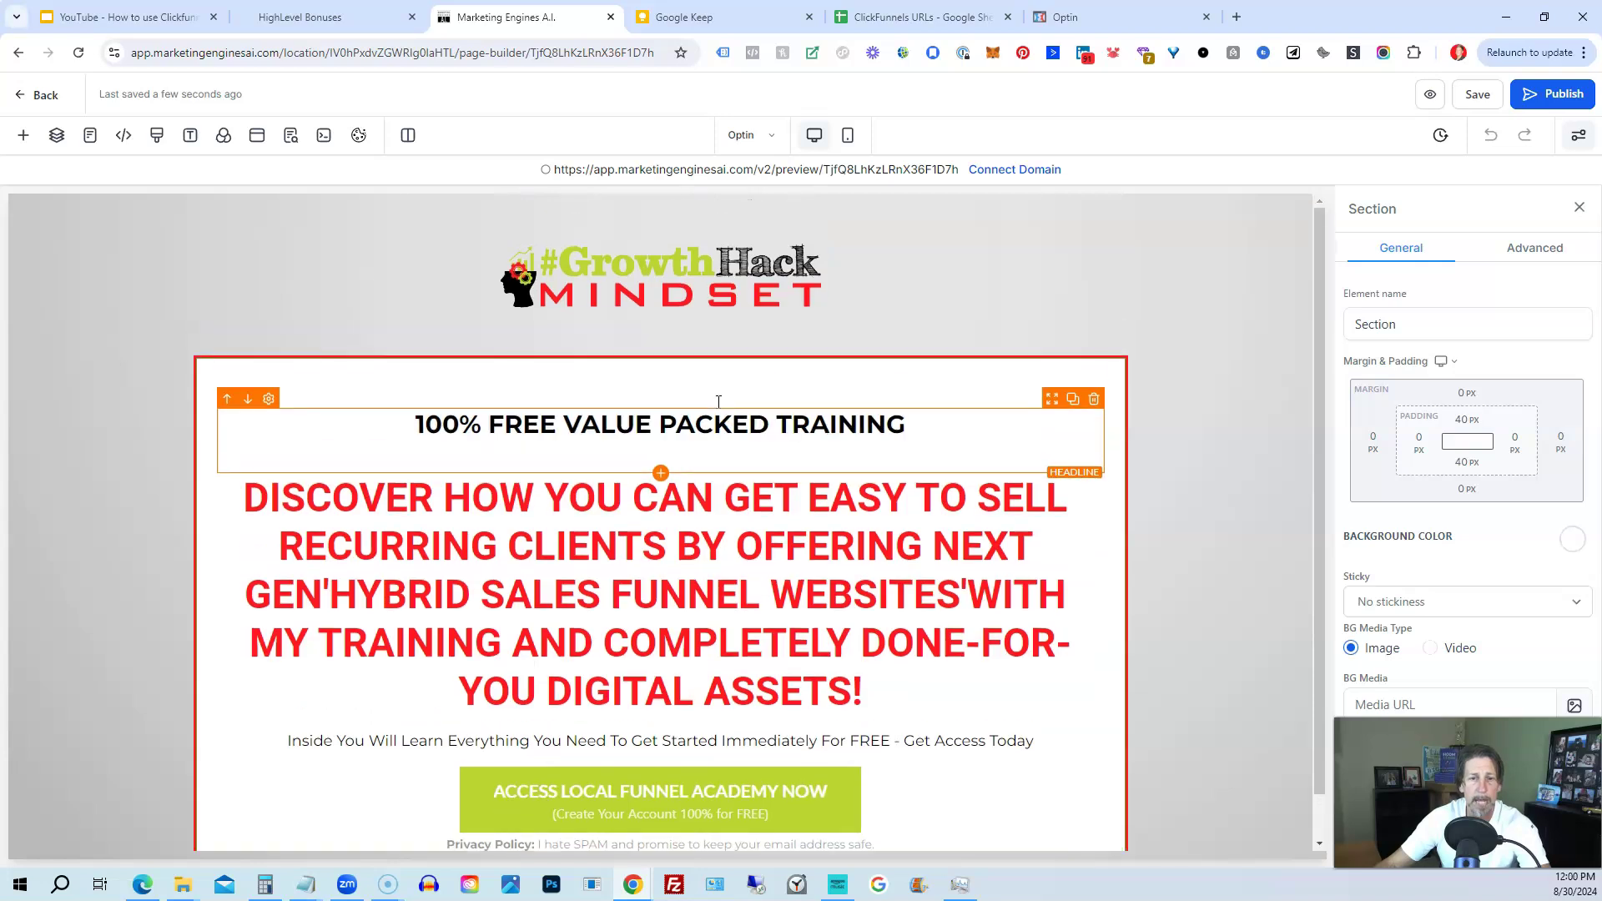
click(597, 808)
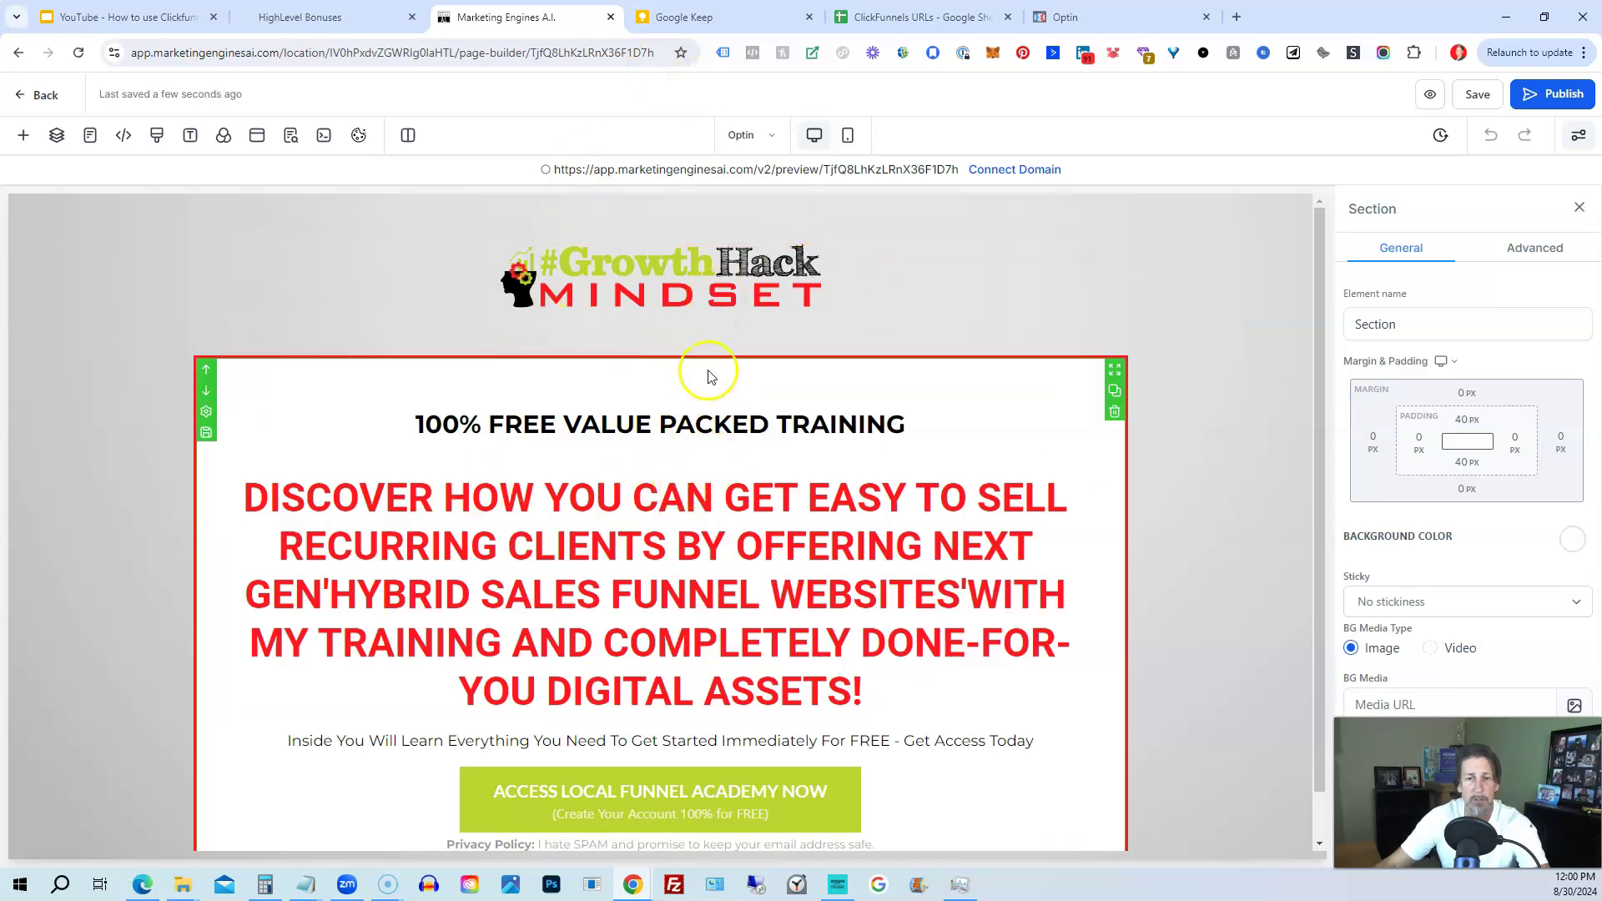
Confirm the Optin step's Publishing URL reads /optinsas5mv1o
click(1473, 97)
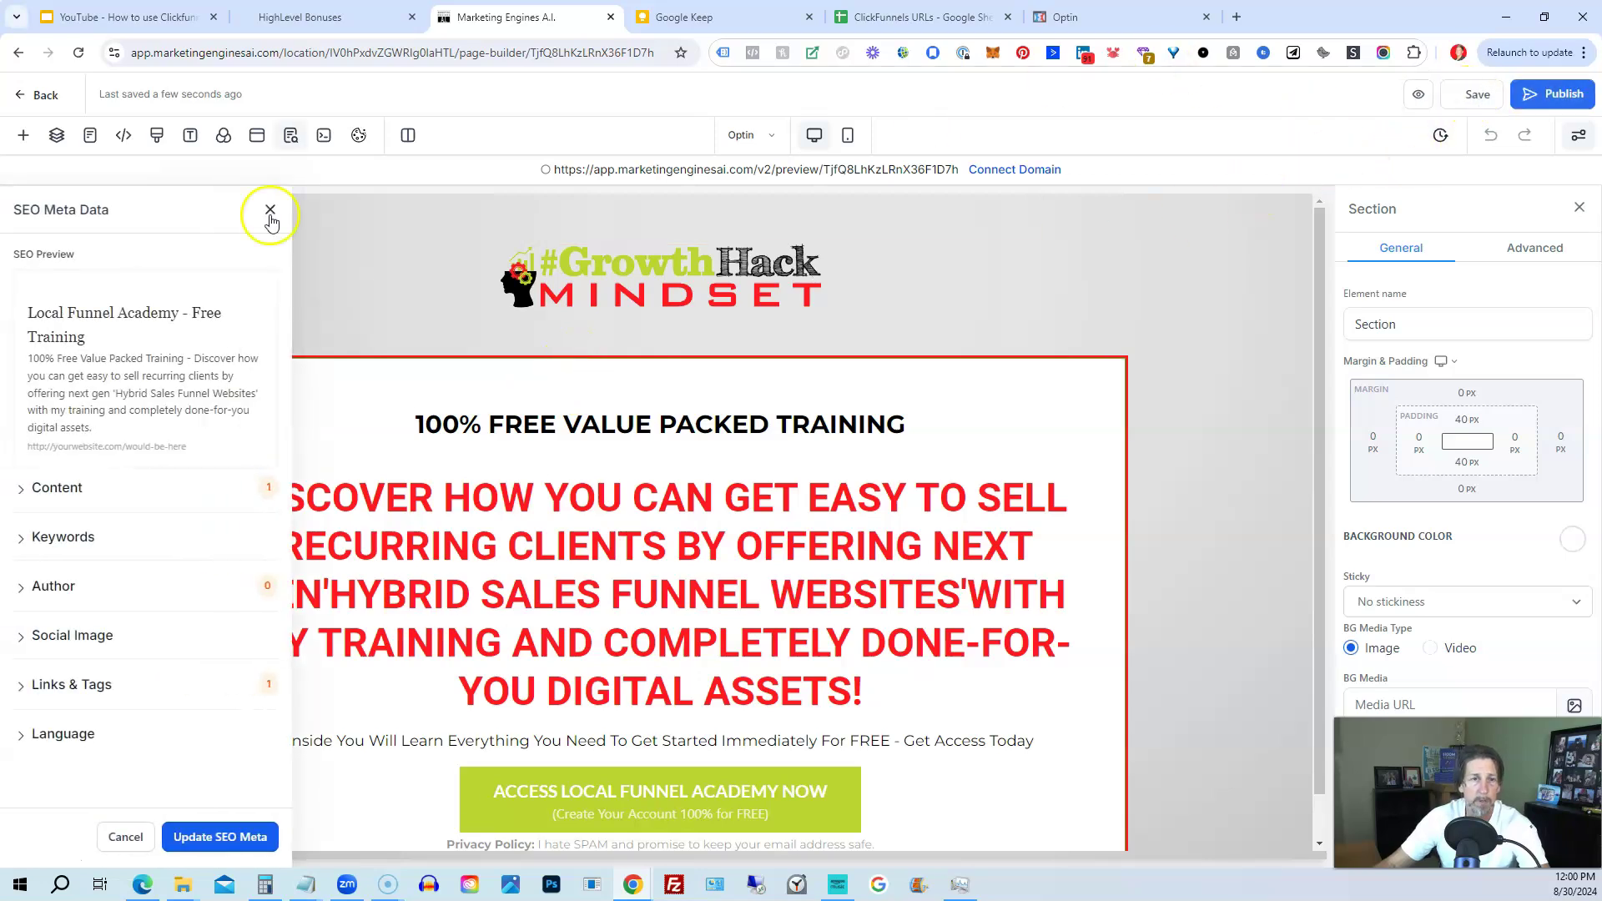
click(269, 216)
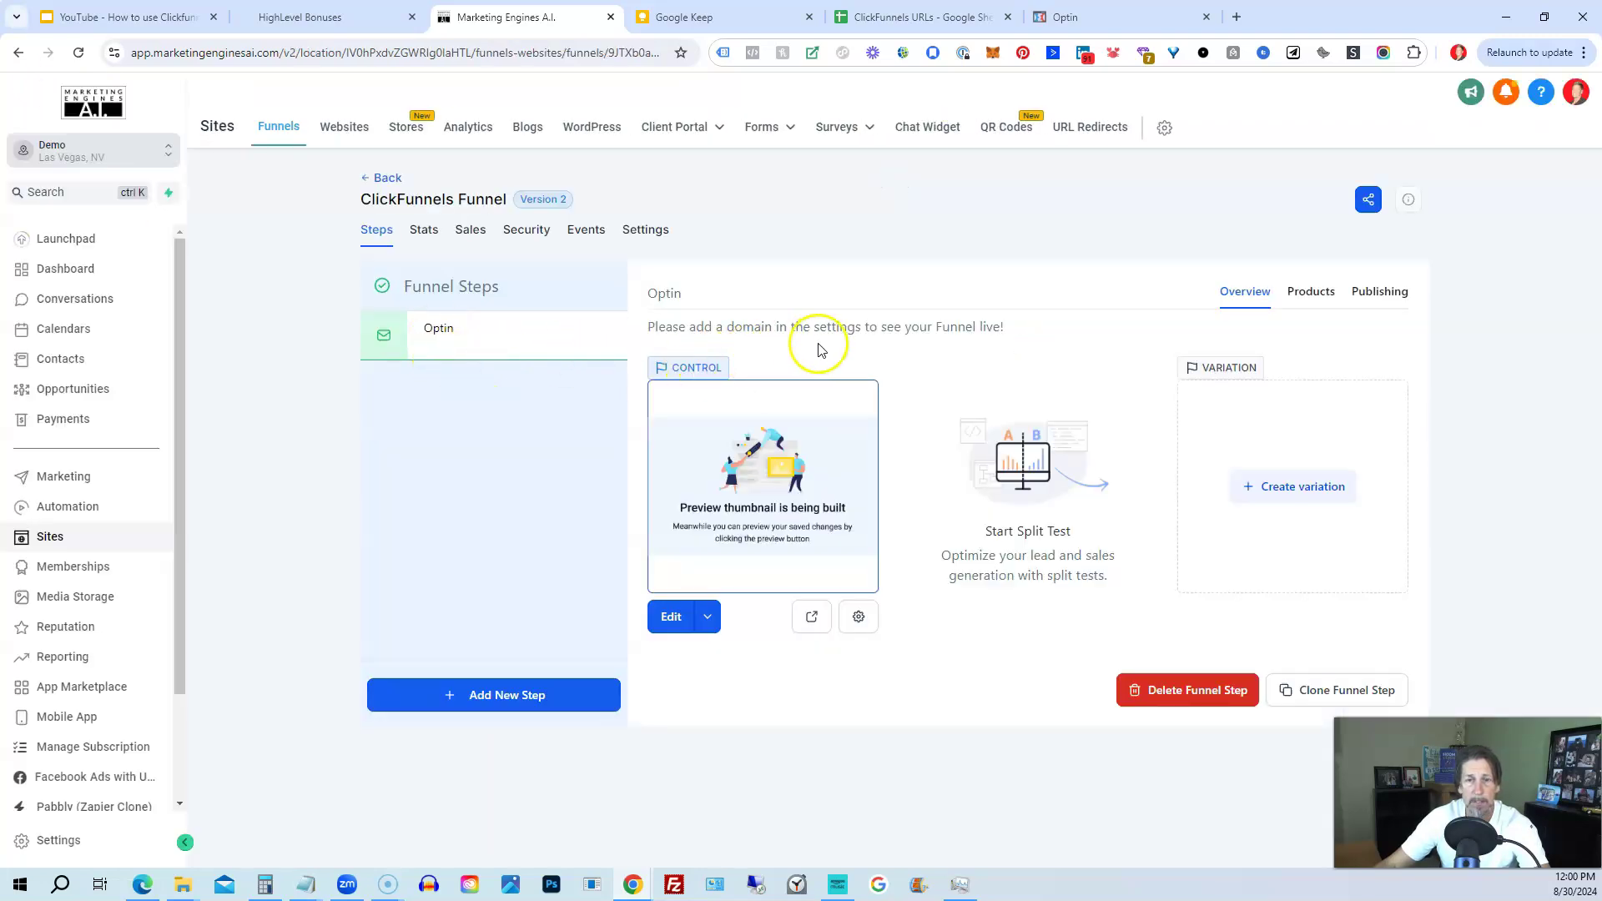
click(1381, 294)
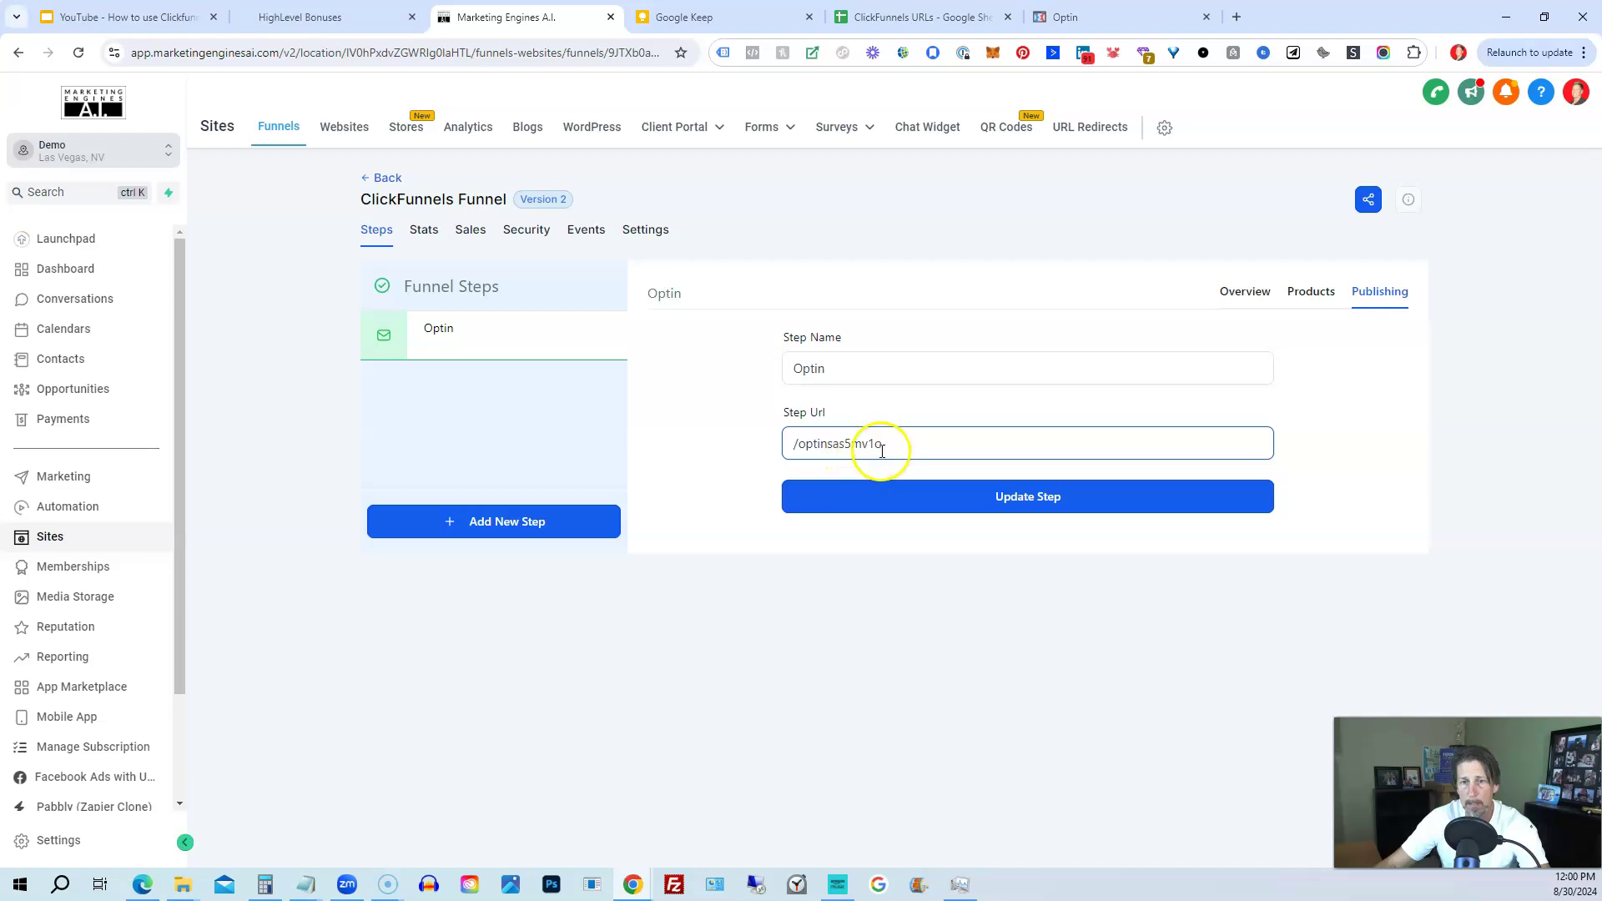
drag(882, 443, 787, 446)
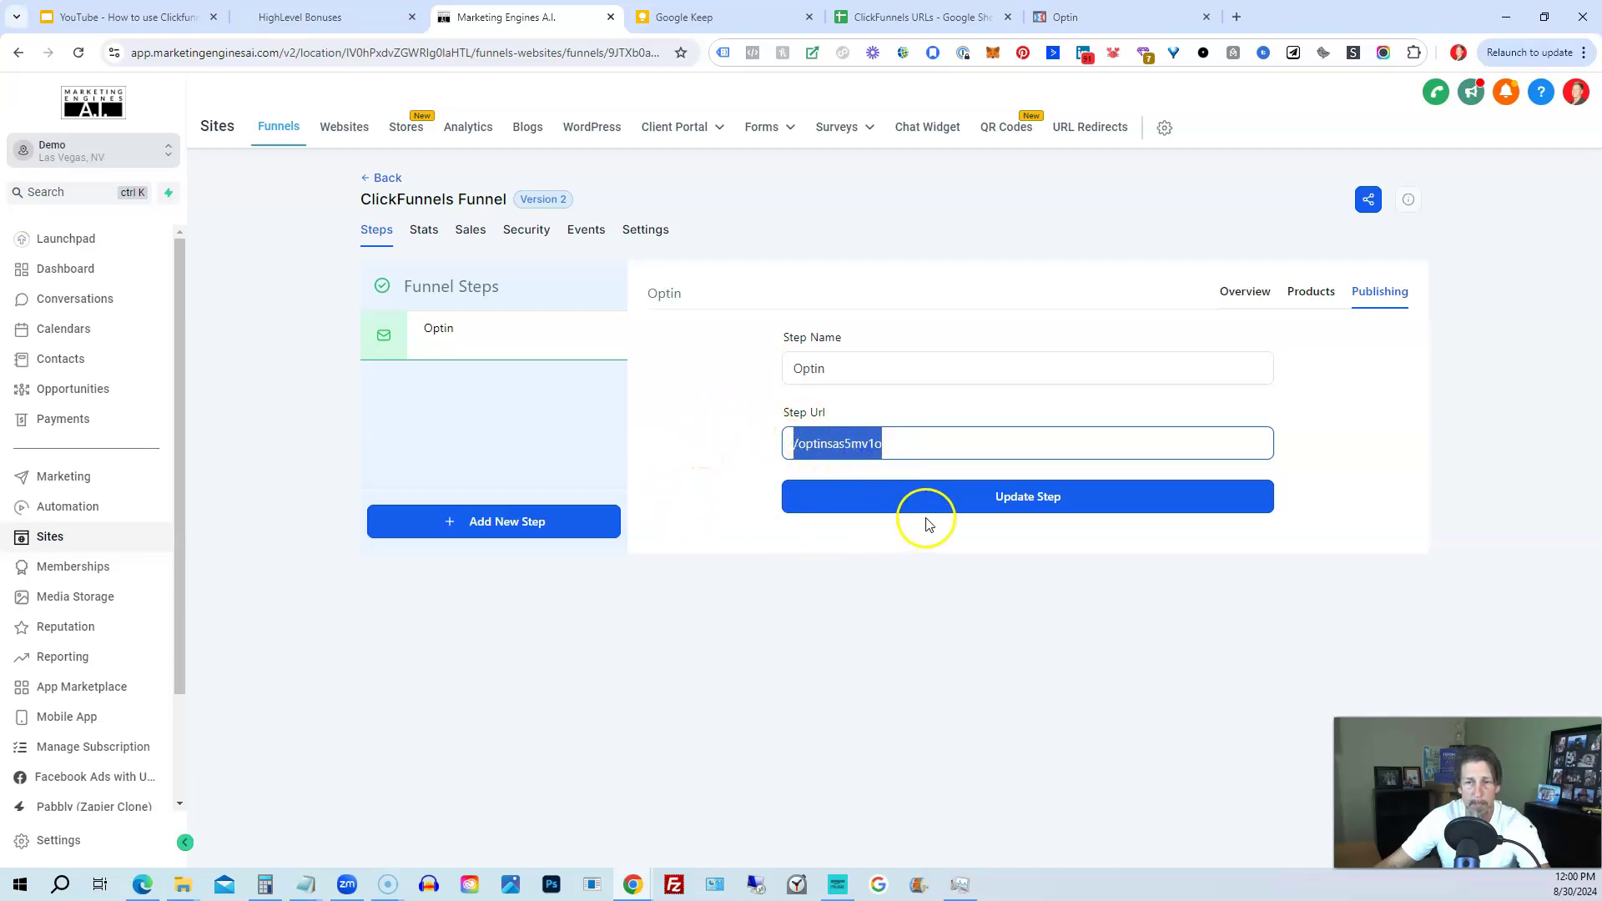
click(1248, 296)
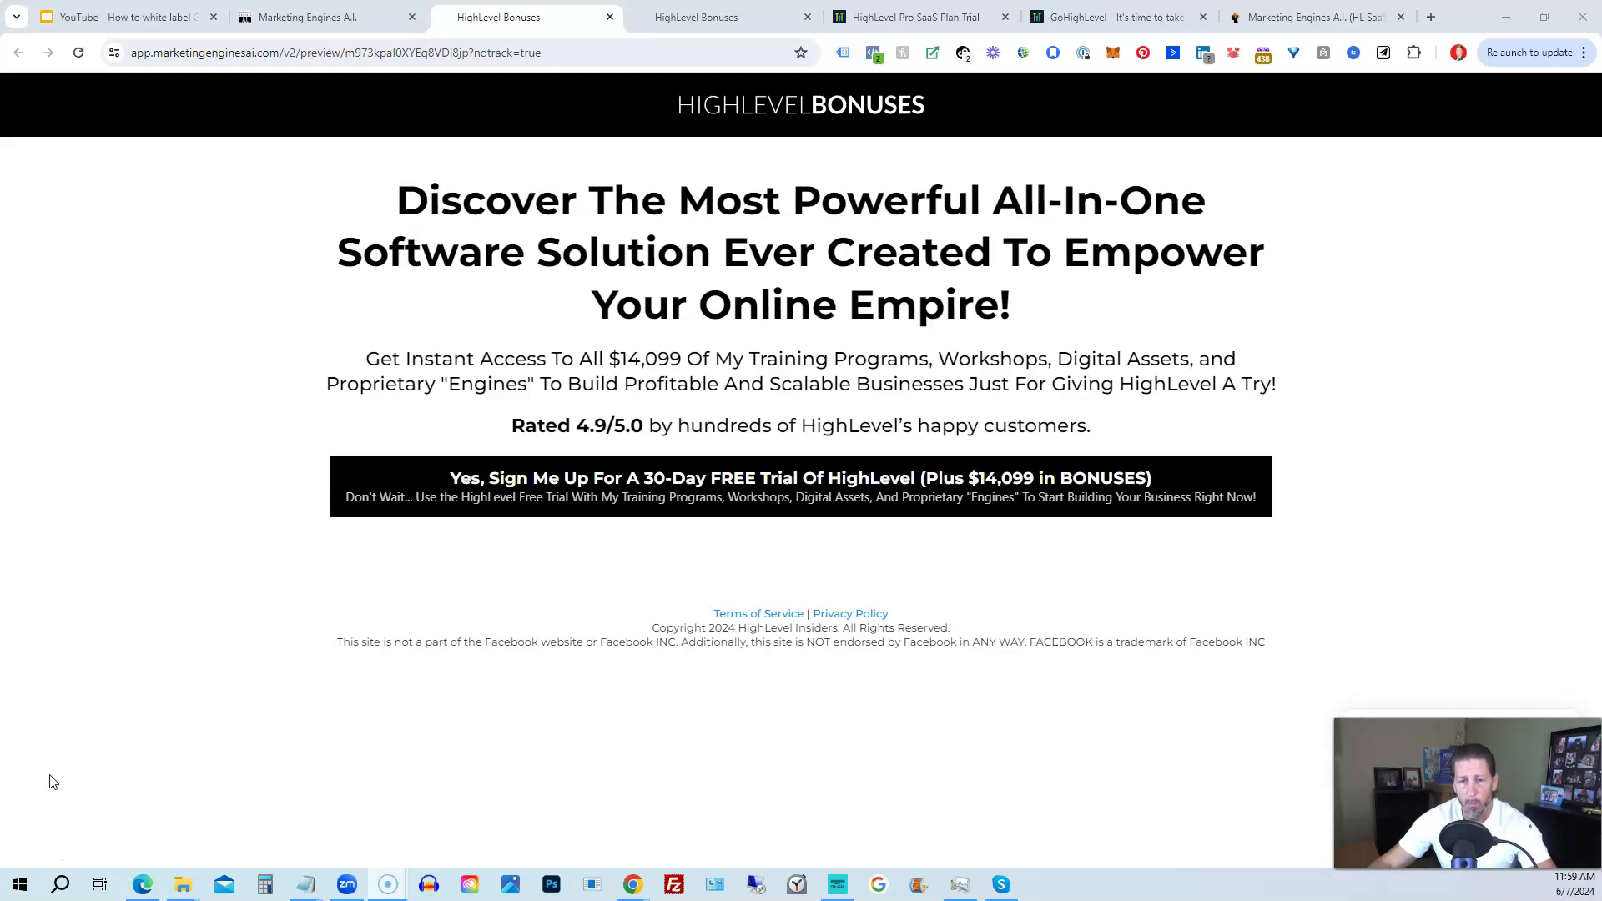
Preview the 'Yes, Sign Me Up' free-trial popup, then switch to the other Bonuses tab
click(598, 511)
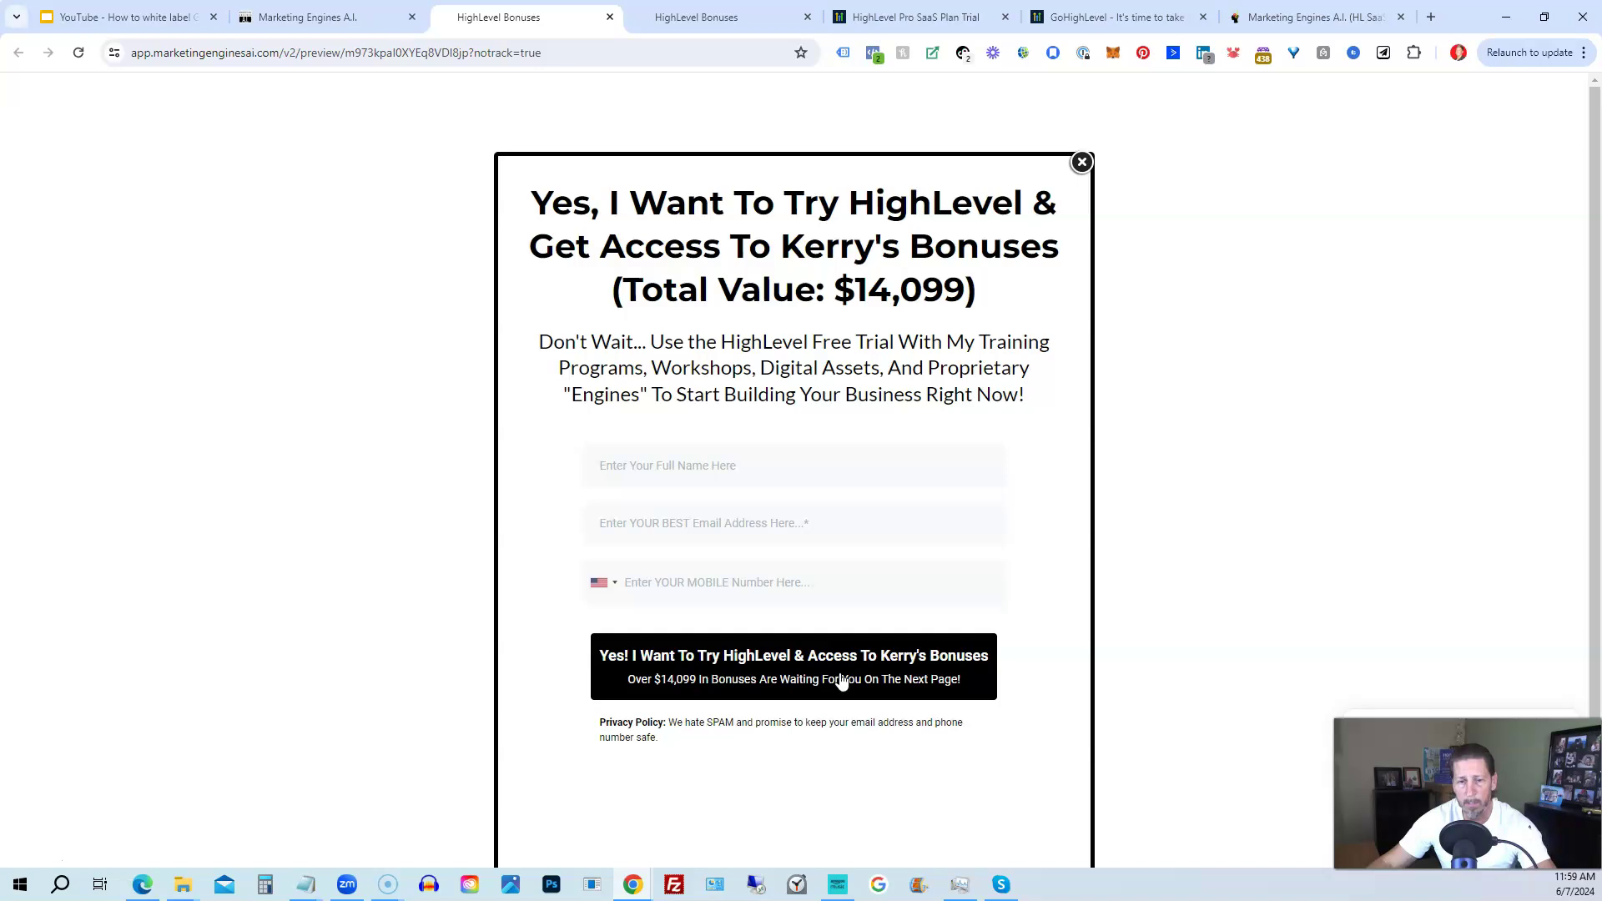
click(715, 16)
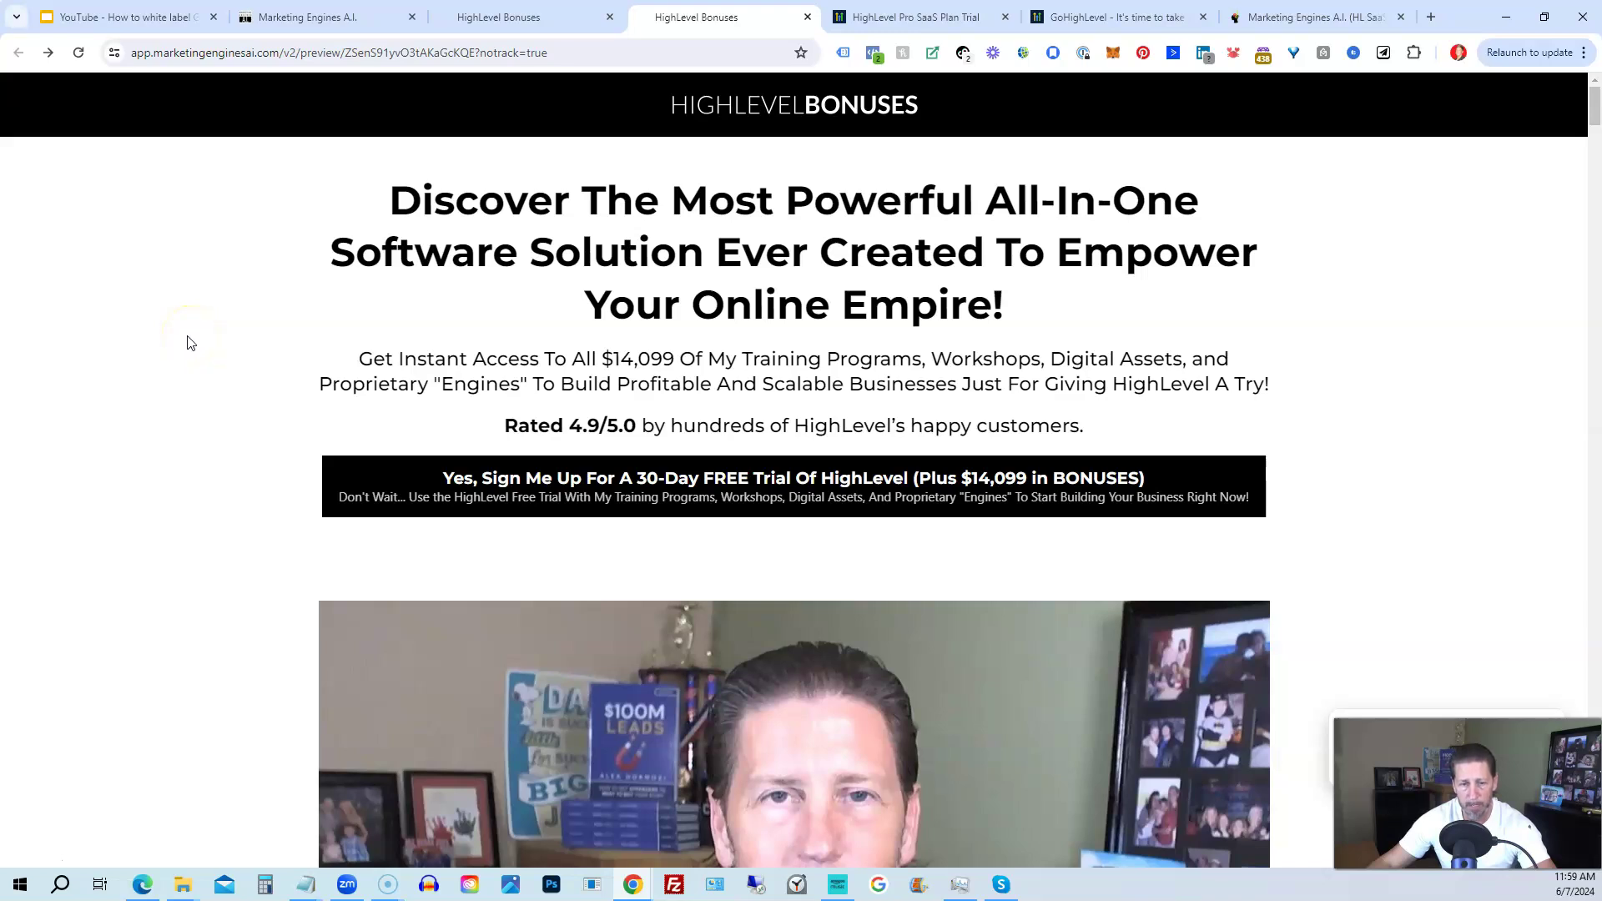
Scroll past the video and client sections to the HighLevel and Agency Masterclass cards
scroll(190, 342, down, 1)
scroll(189, 344, down, 1)
scroll(187, 345, down, 1)
scroll(187, 347, down, 2)
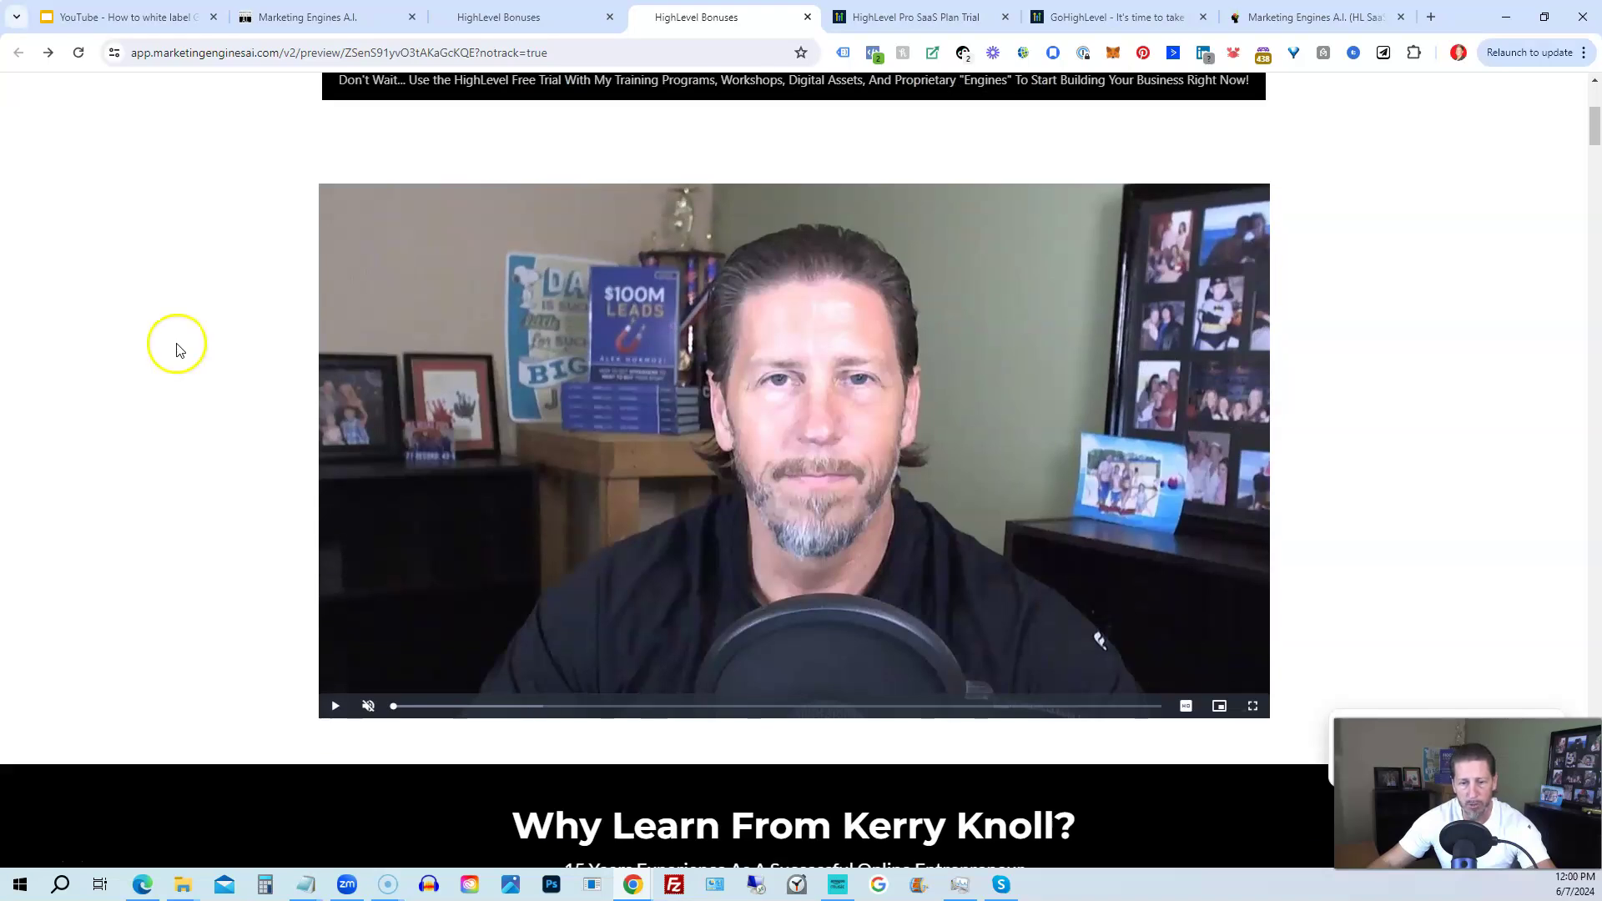
scroll(175, 347, down, 4)
scroll(174, 351, down, 2)
scroll(174, 347, down, 1)
scroll(172, 349, down, 3)
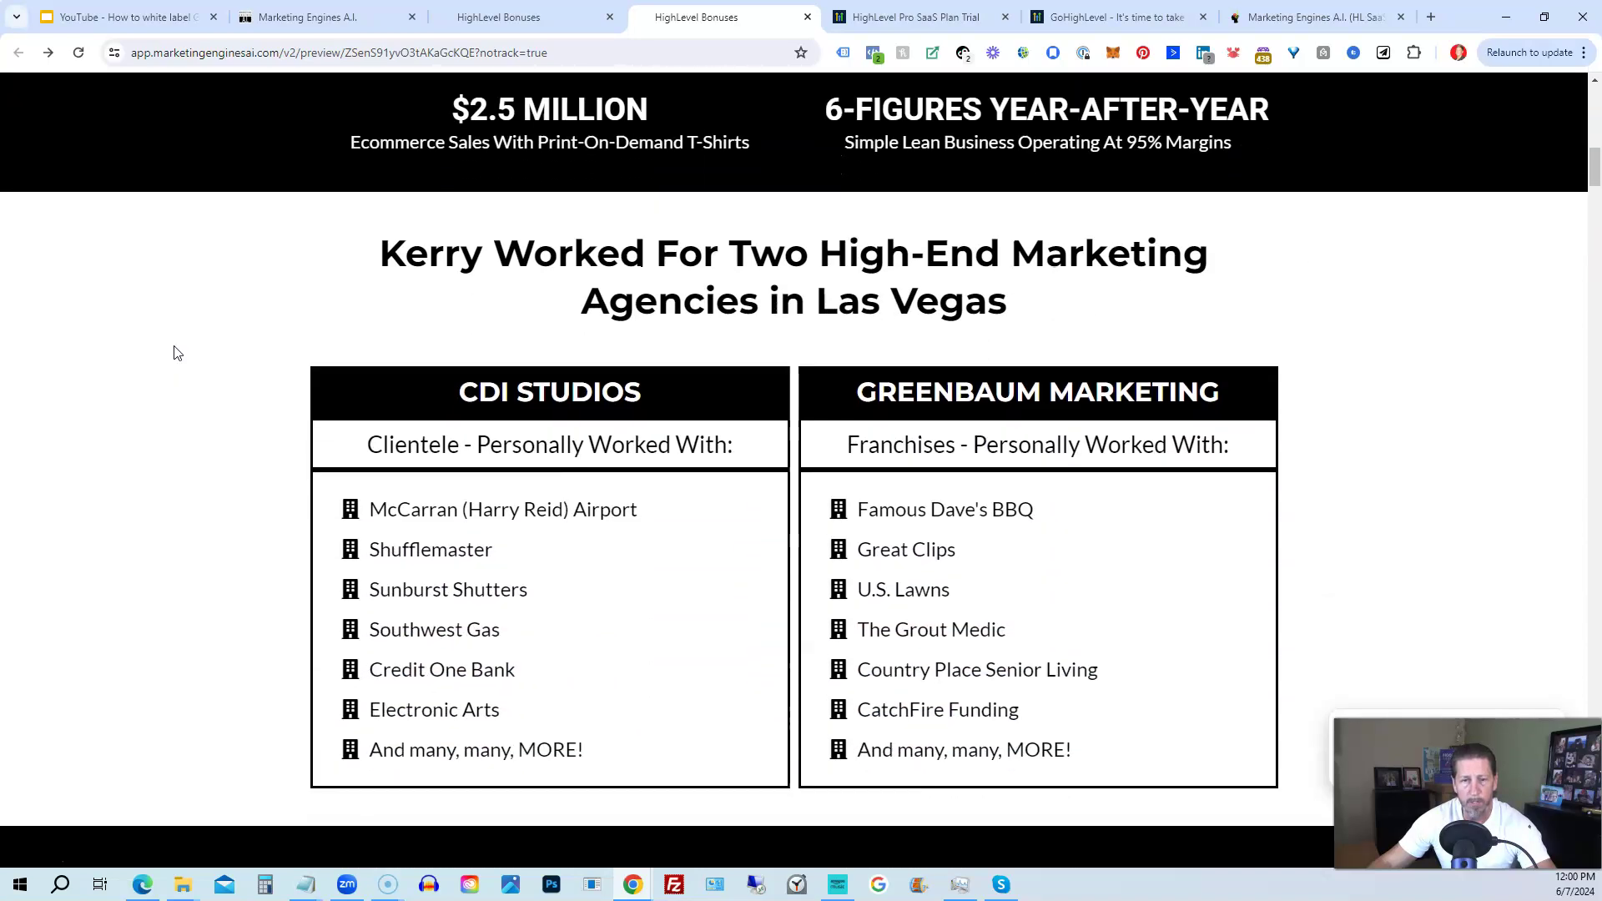
scroll(170, 351, down, 3)
scroll(171, 357, down, 3)
scroll(169, 357, down, 2)
scroll(169, 357, down, 1)
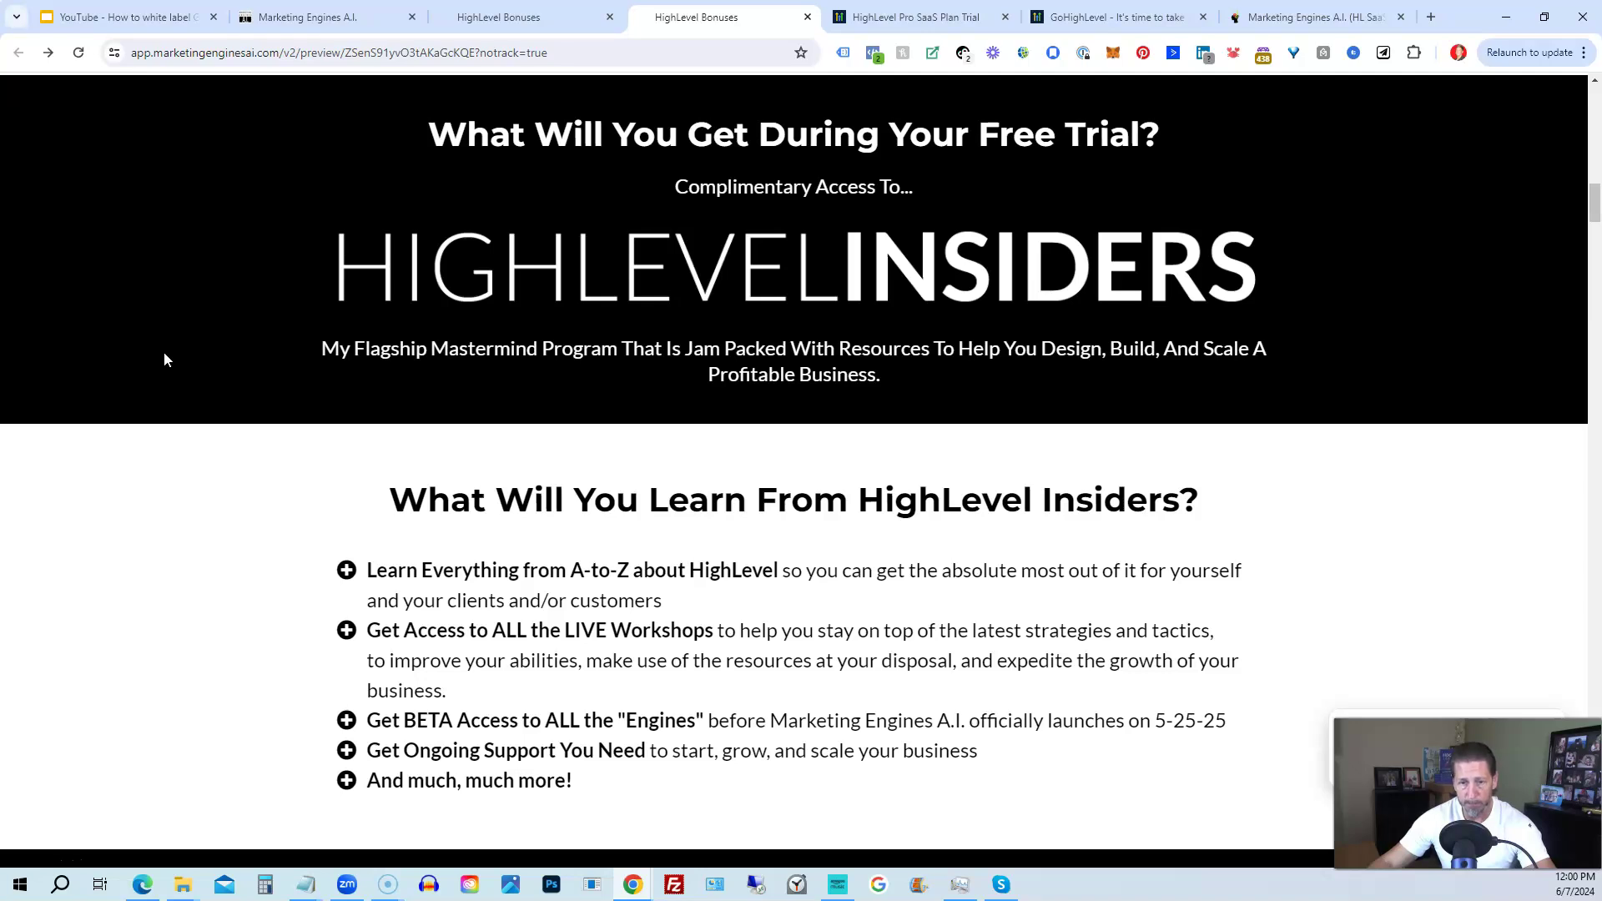
scroll(167, 400, down, 2)
scroll(168, 405, down, 3)
scroll(168, 407, down, 1)
scroll(168, 407, down, 1)
scroll(166, 408, down, 1)
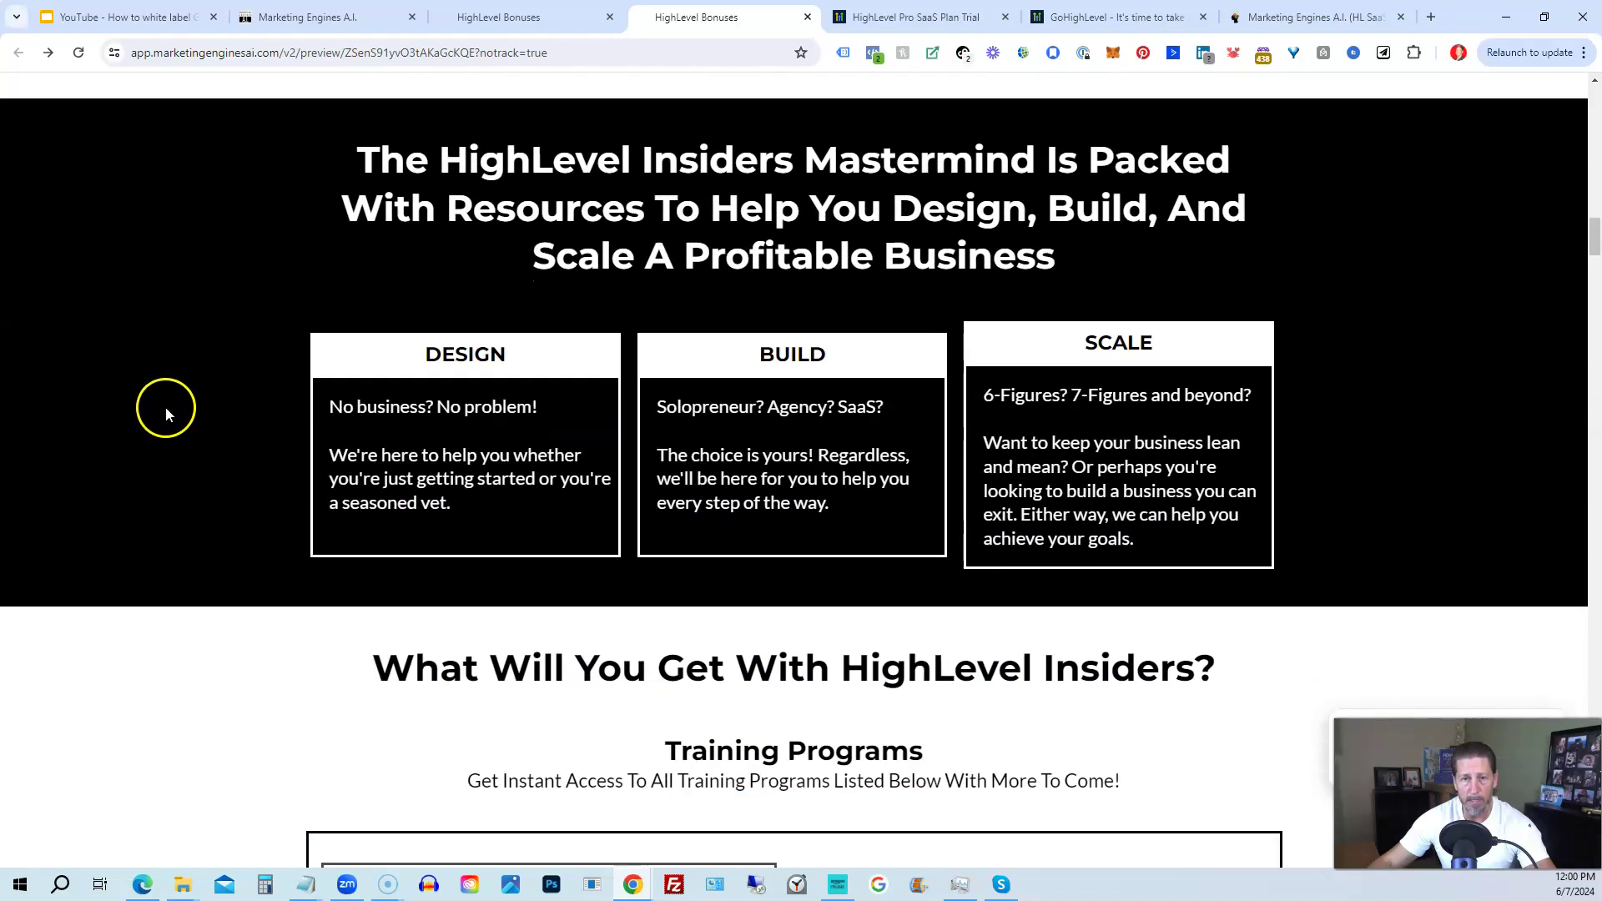
scroll(165, 407, down, 1)
scroll(164, 406, down, 2)
scroll(164, 407, down, 1)
scroll(164, 409, down, 2)
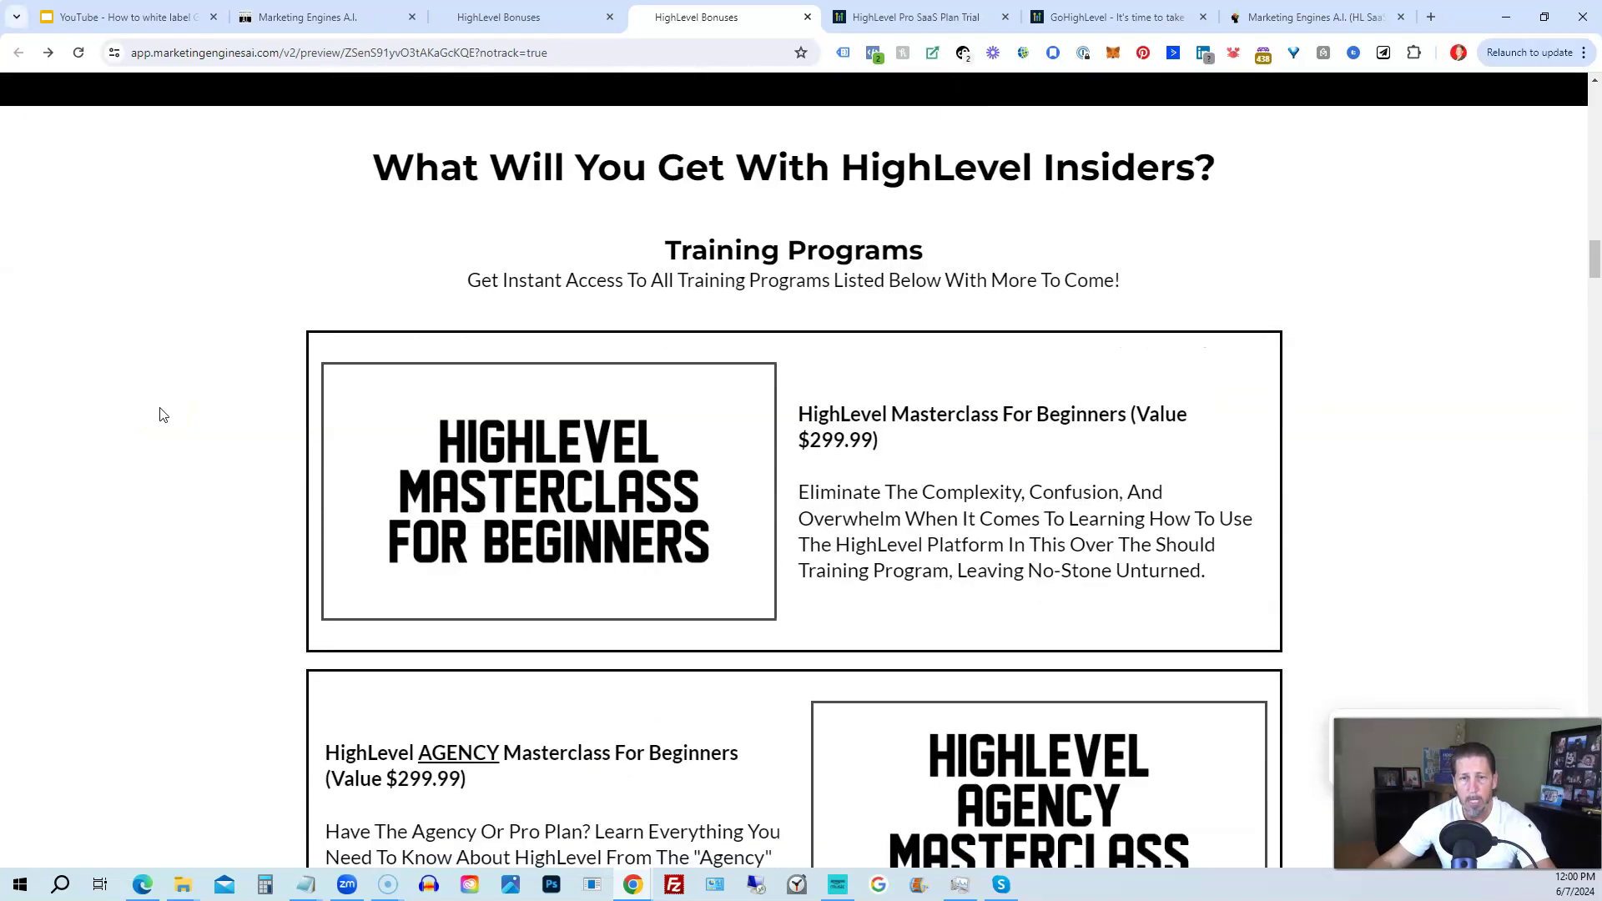
scroll(163, 413, down, 1)
scroll(162, 415, down, 1)
click(162, 402)
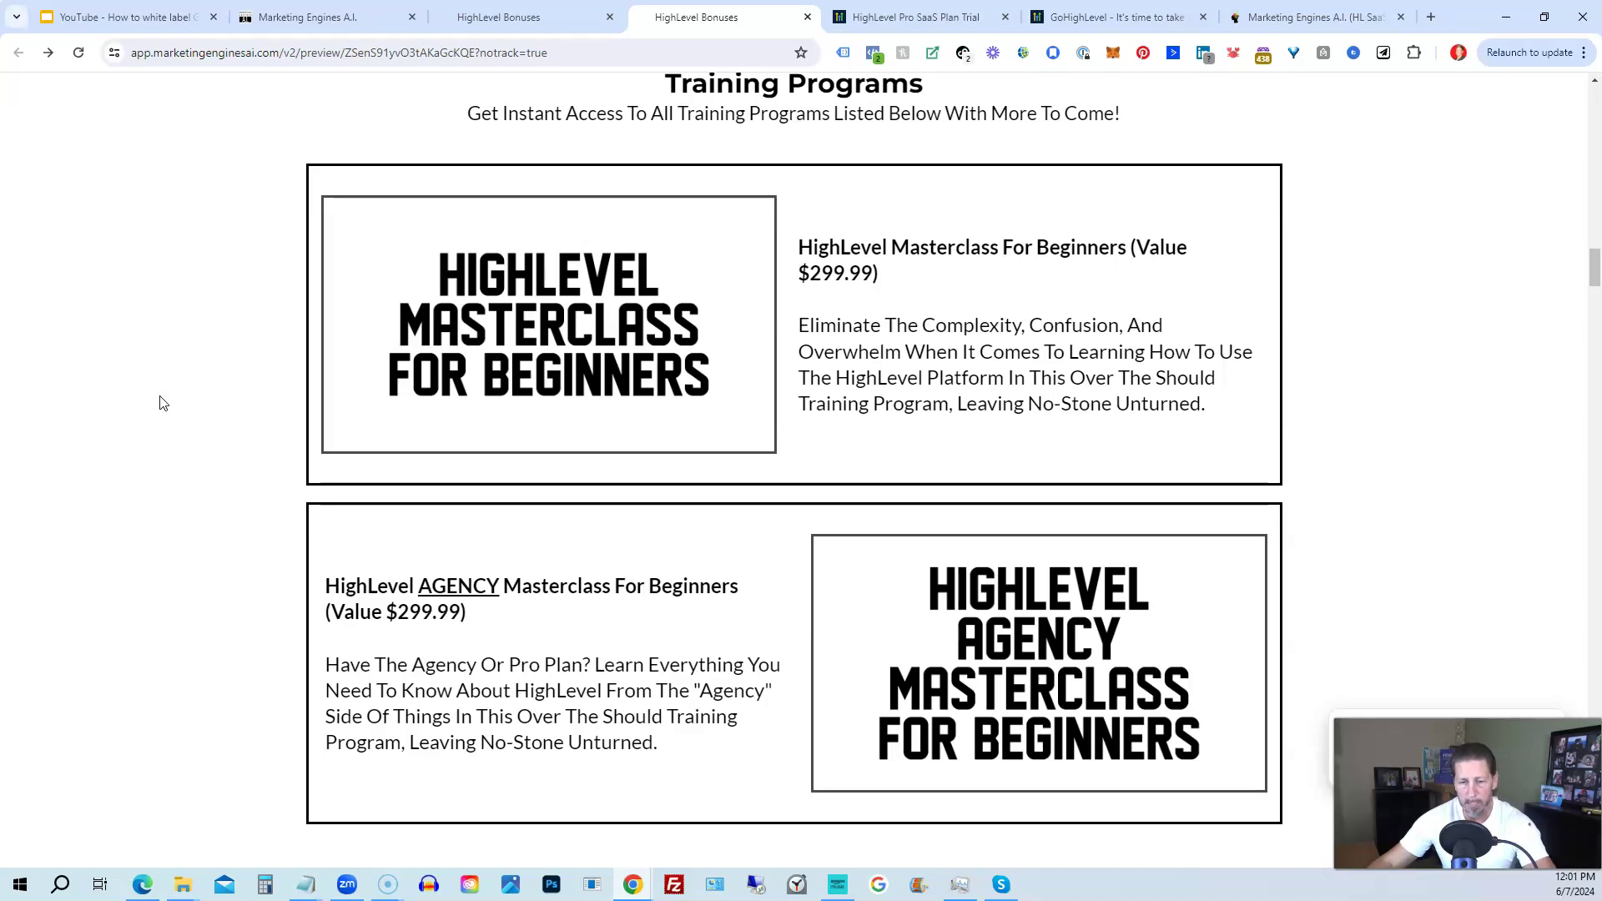
Scroll through the Marketing Engines A.I. beta cards to the Customer Referral Engine
scroll(158, 404, down, 3)
scroll(155, 407, down, 3)
scroll(154, 409, down, 2)
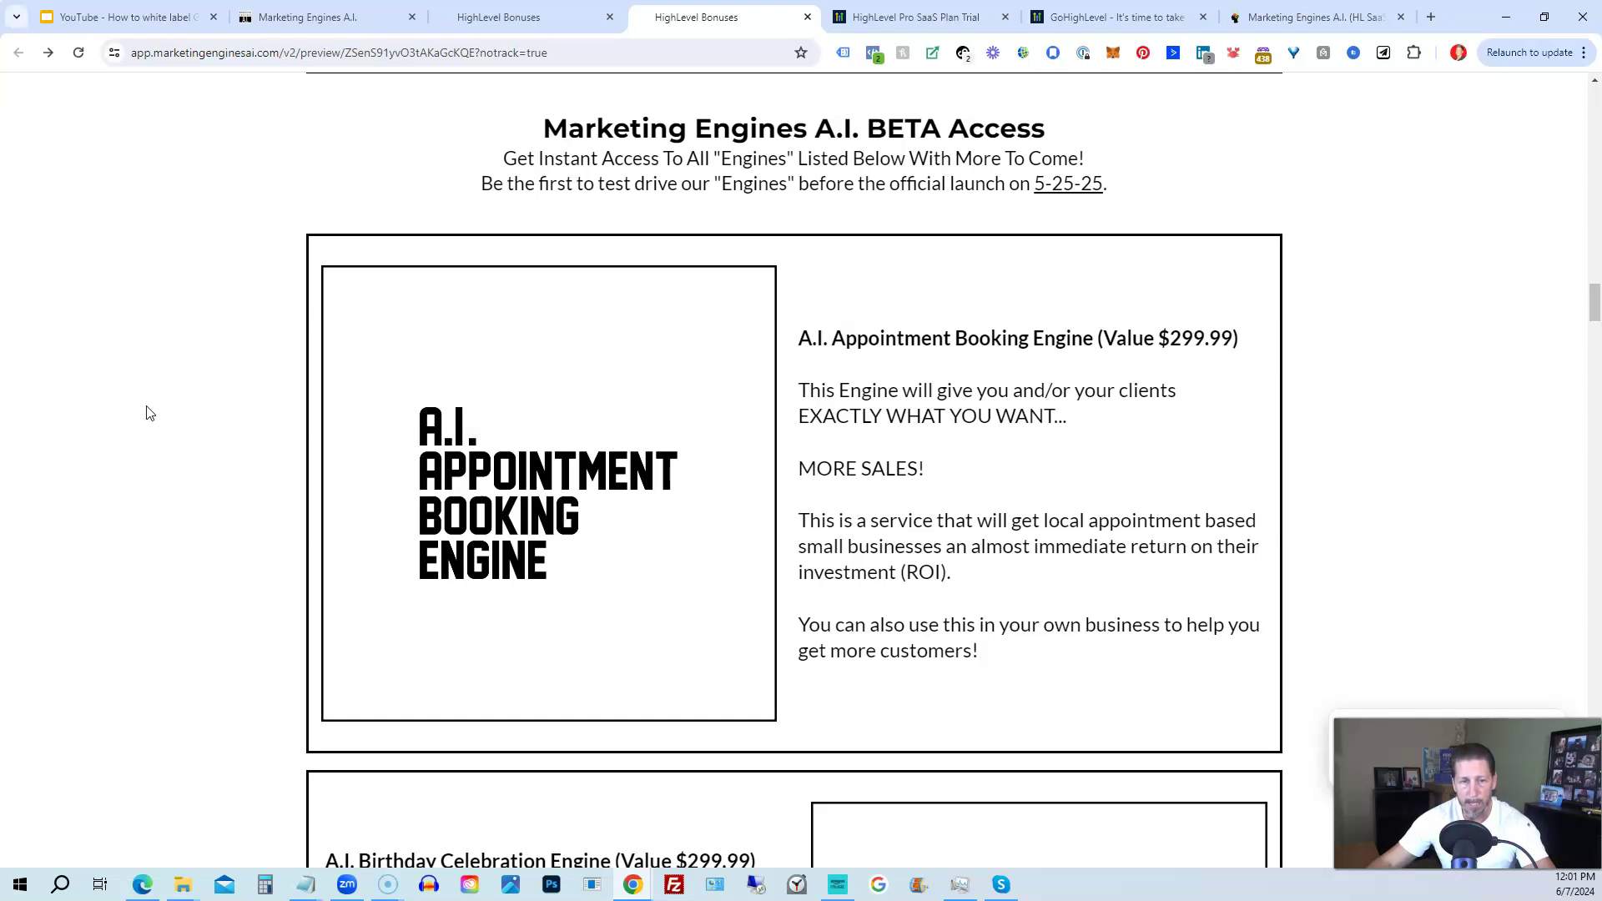
scroll(149, 413, down, 2)
scroll(149, 413, down, 4)
scroll(147, 414, down, 2)
scroll(144, 414, down, 3)
scroll(142, 417, down, 2)
scroll(140, 419, down, 2)
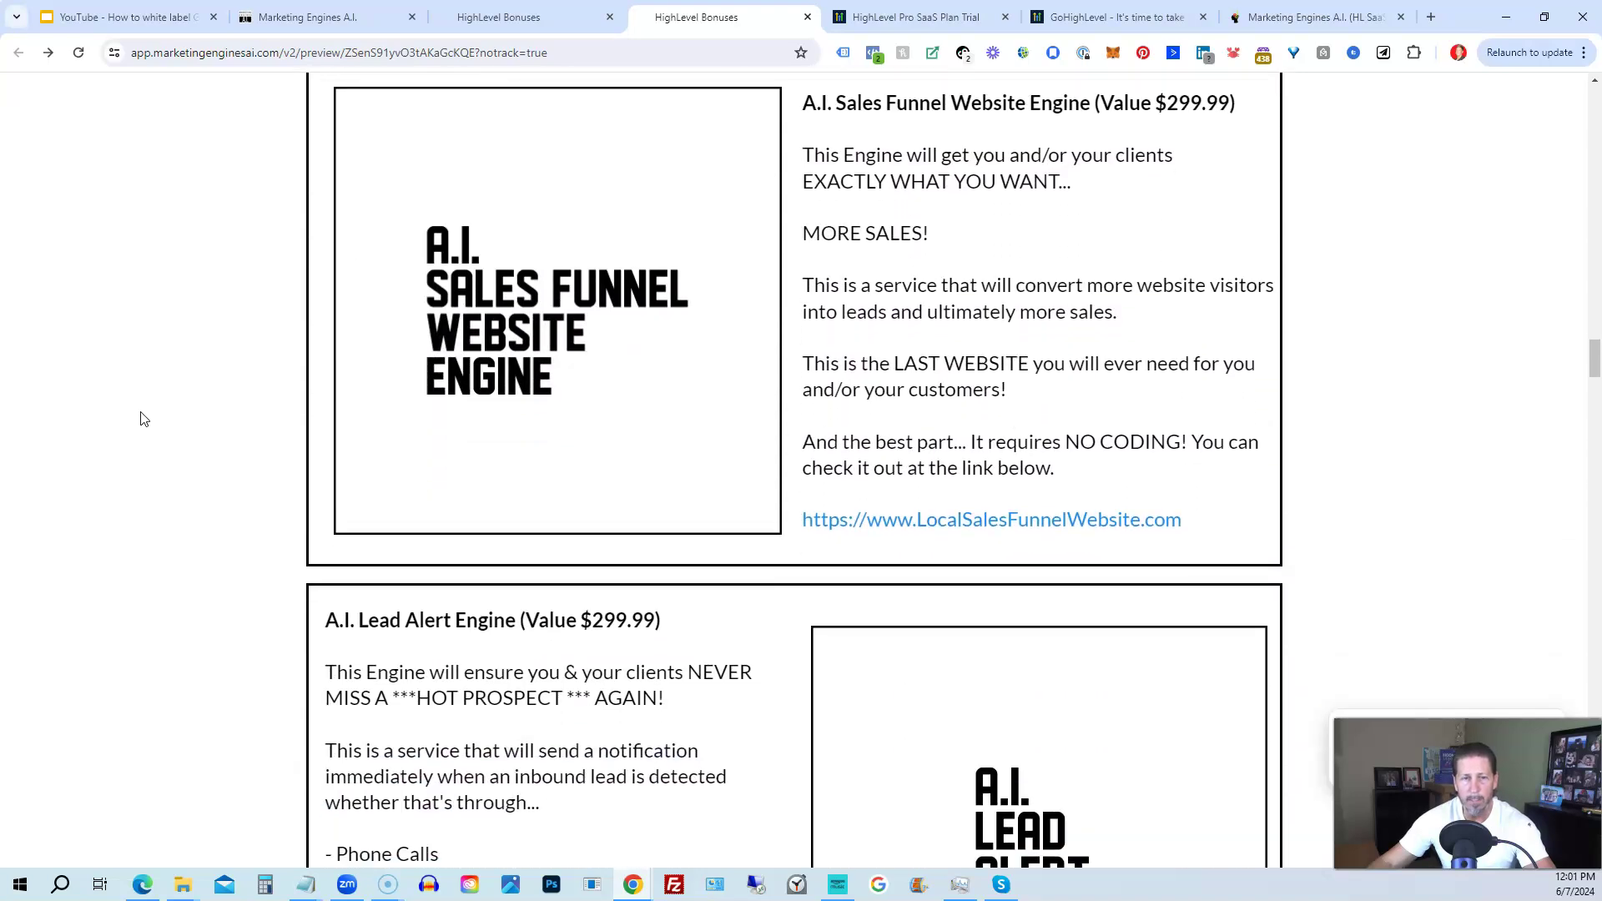
scroll(142, 418, down, 2)
scroll(142, 418, down, 1)
scroll(141, 418, down, 2)
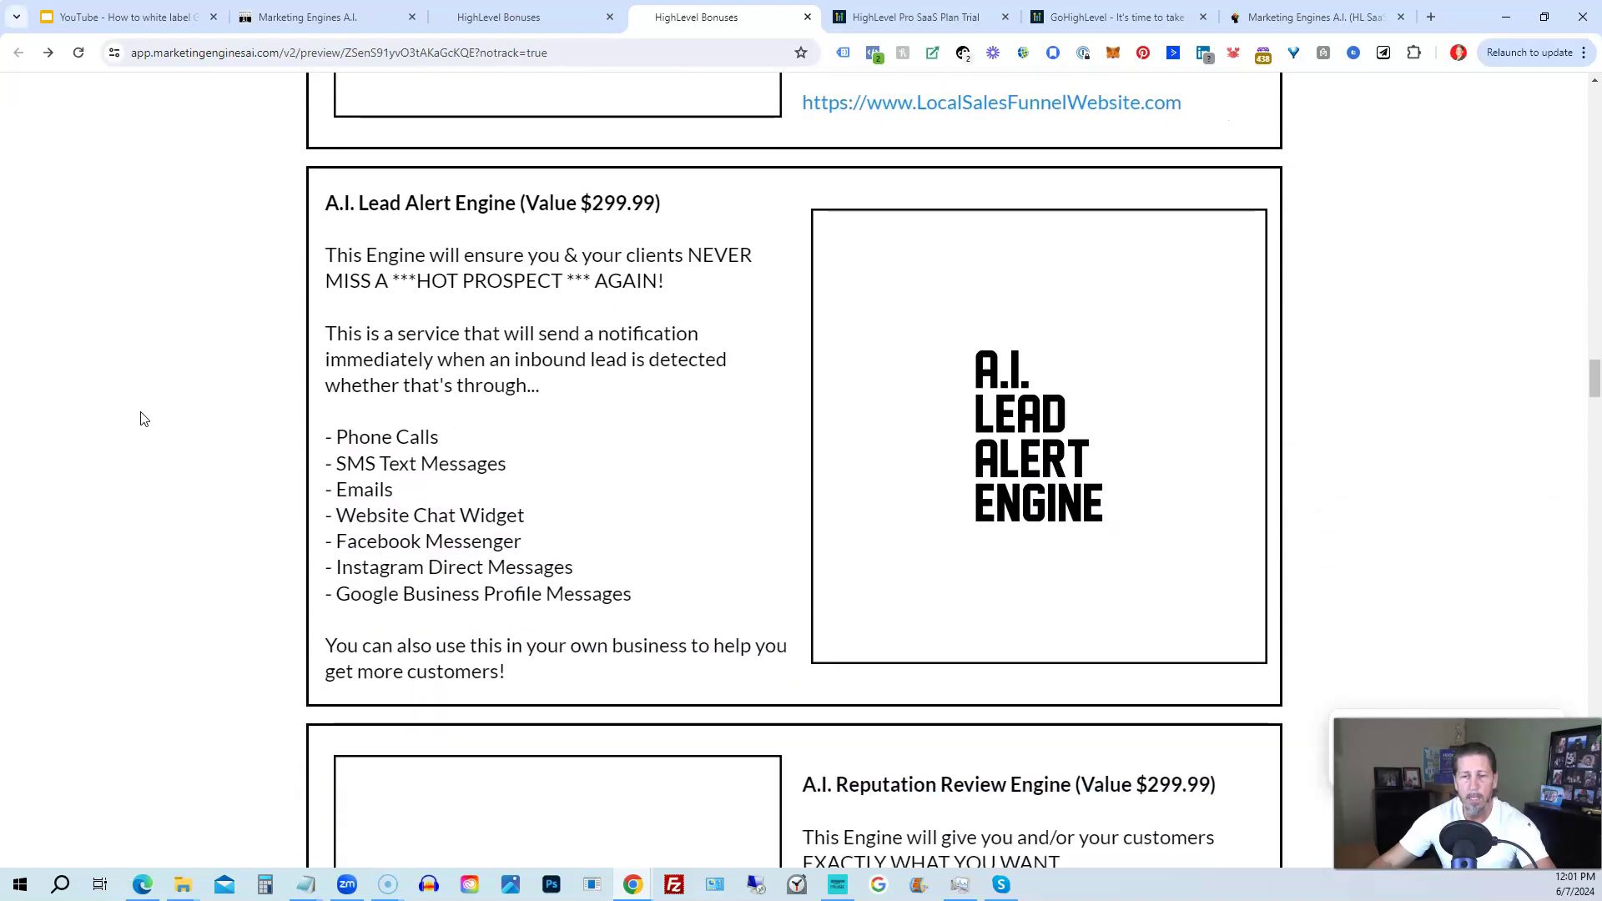
scroll(142, 418, down, 2)
scroll(142, 418, down, 3)
scroll(142, 418, down, 1)
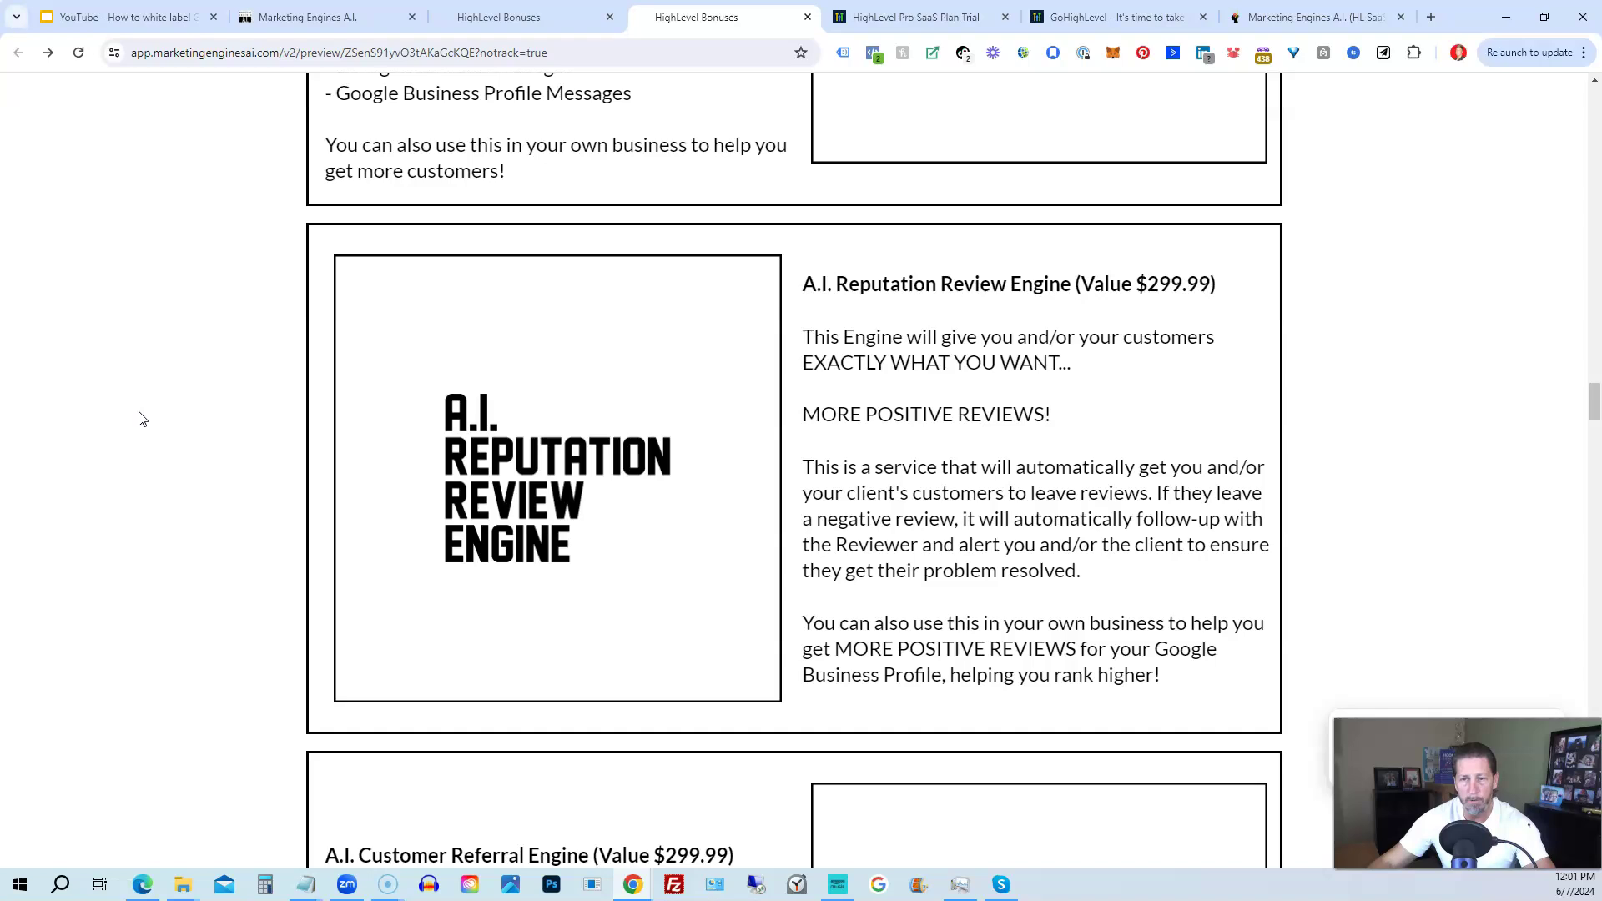
scroll(142, 418, down, 4)
scroll(140, 419, down, 2)
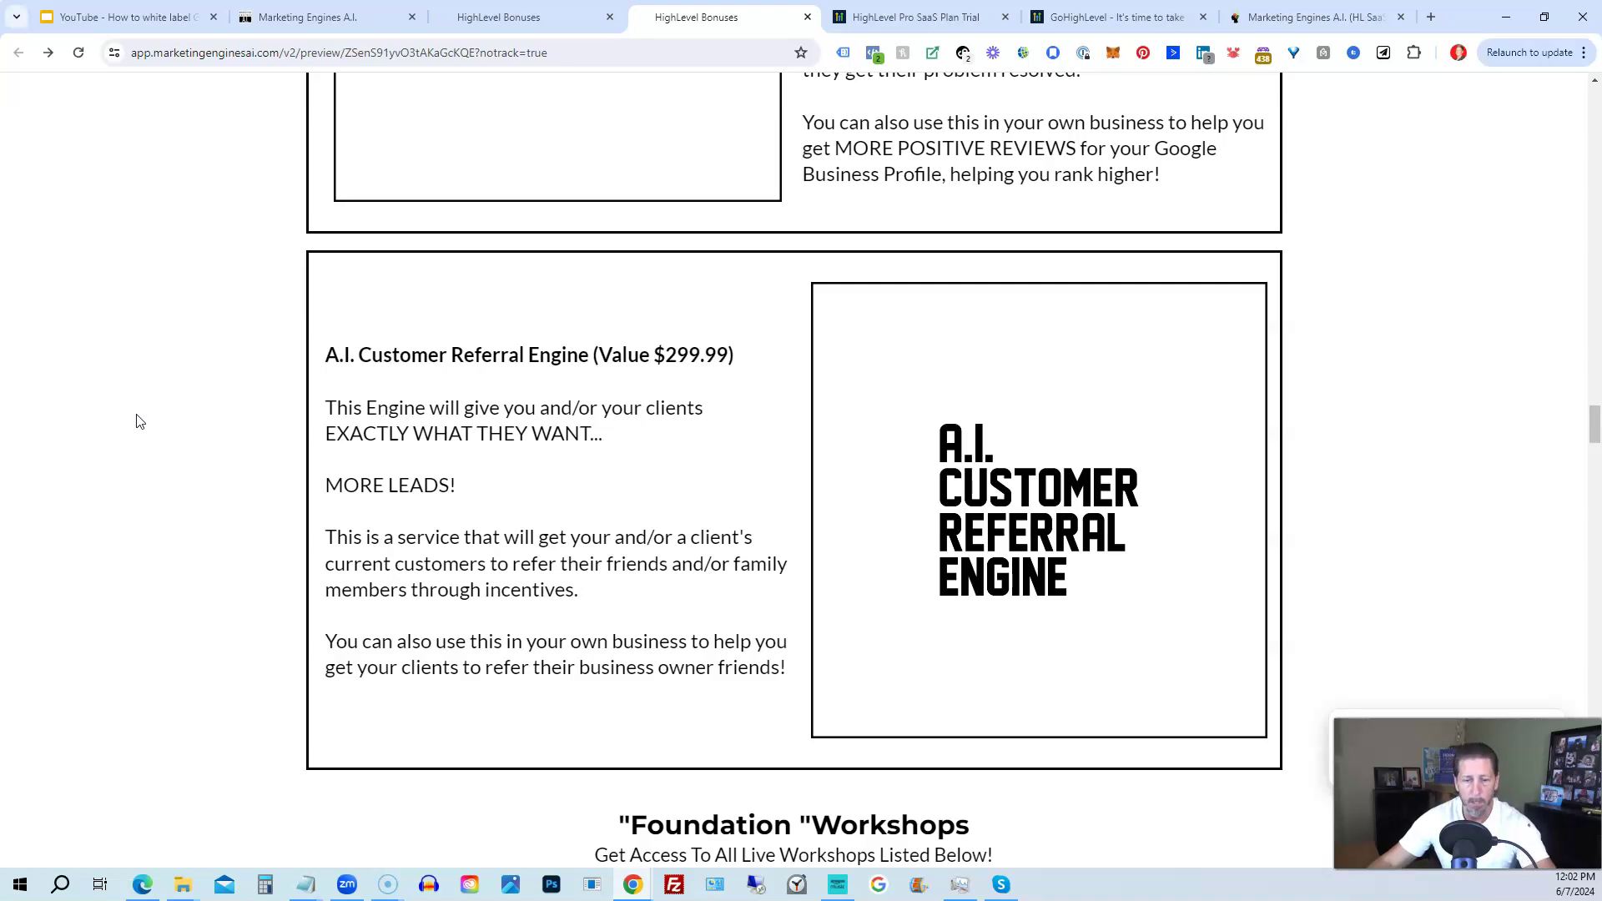
Scroll down to the Week #1 to Week #14 Foundation Workshops list
scroll(139, 422, down, 3)
scroll(140, 421, down, 5)
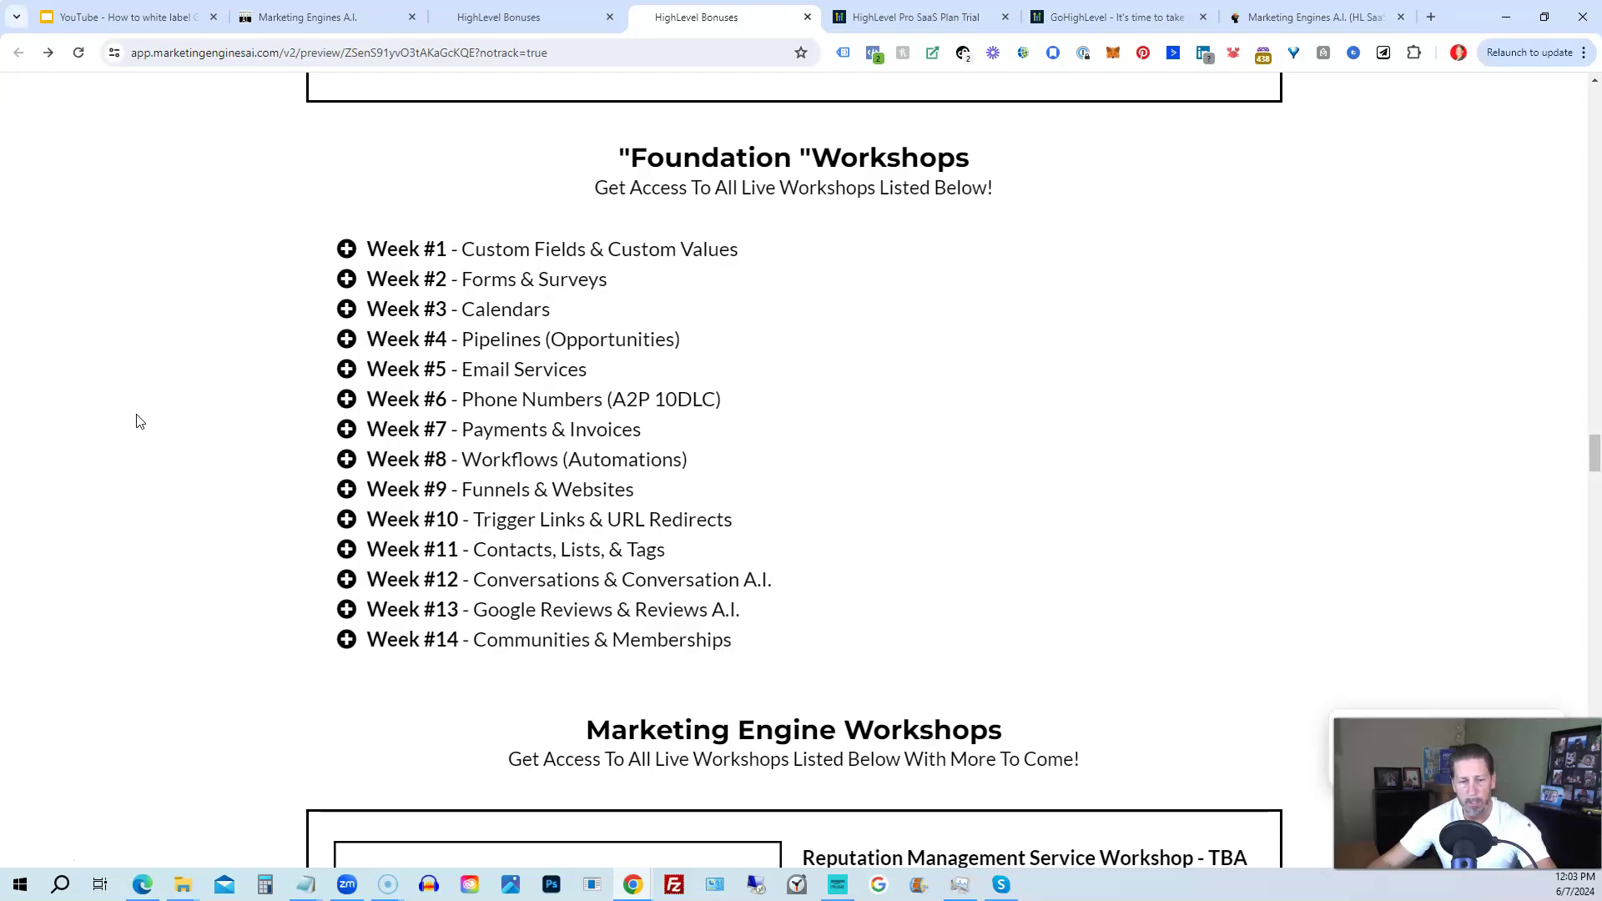
Scroll the Bonuses page past the three getting-started steps and $14,099 total to the testimonials
scroll(139, 421, down, 1)
scroll(139, 422, down, 3)
scroll(139, 422, down, 2)
scroll(139, 422, down, 1)
scroll(140, 422, down, 1)
scroll(139, 422, up, 1)
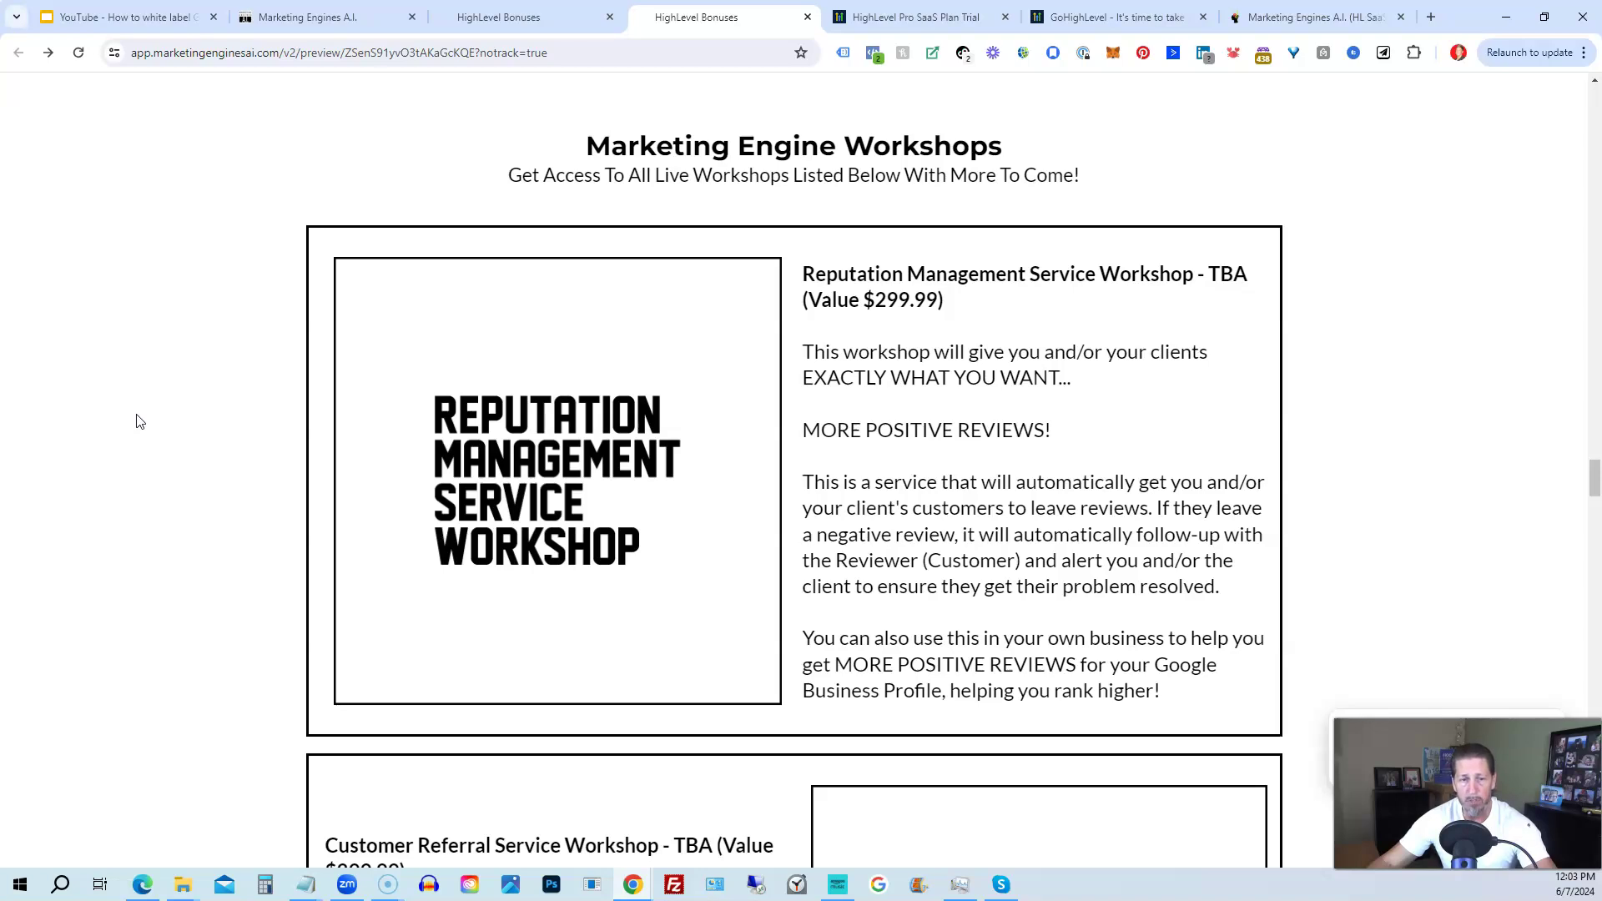
scroll(139, 422, down, 2)
scroll(139, 422, down, 4)
scroll(139, 423, down, 6)
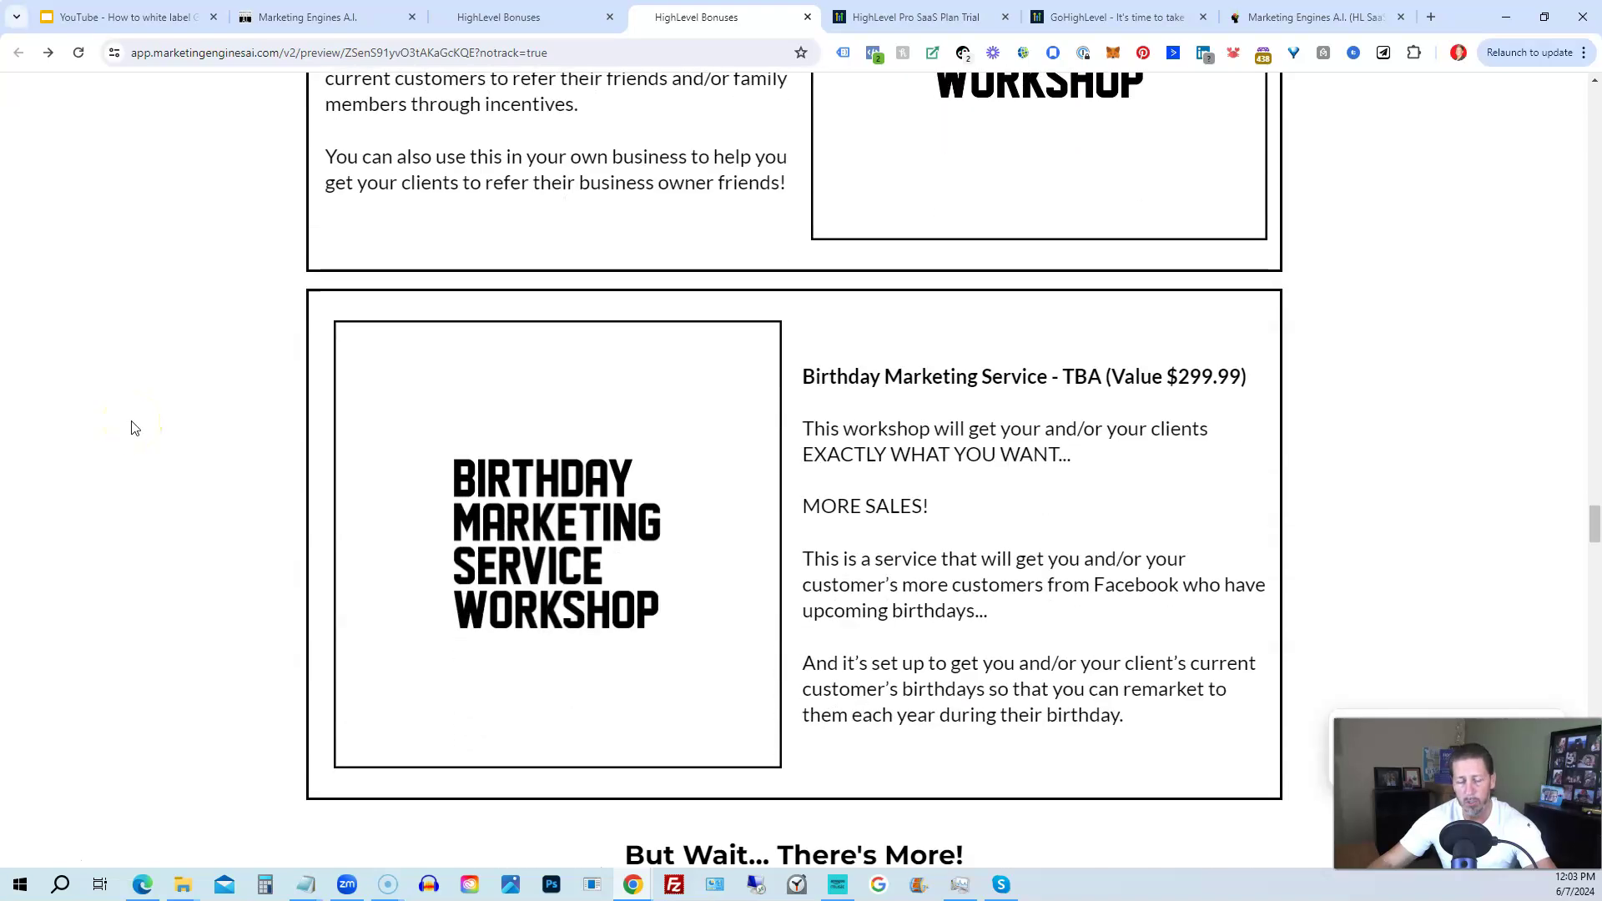
scroll(133, 428, down, 3)
scroll(134, 428, down, 1)
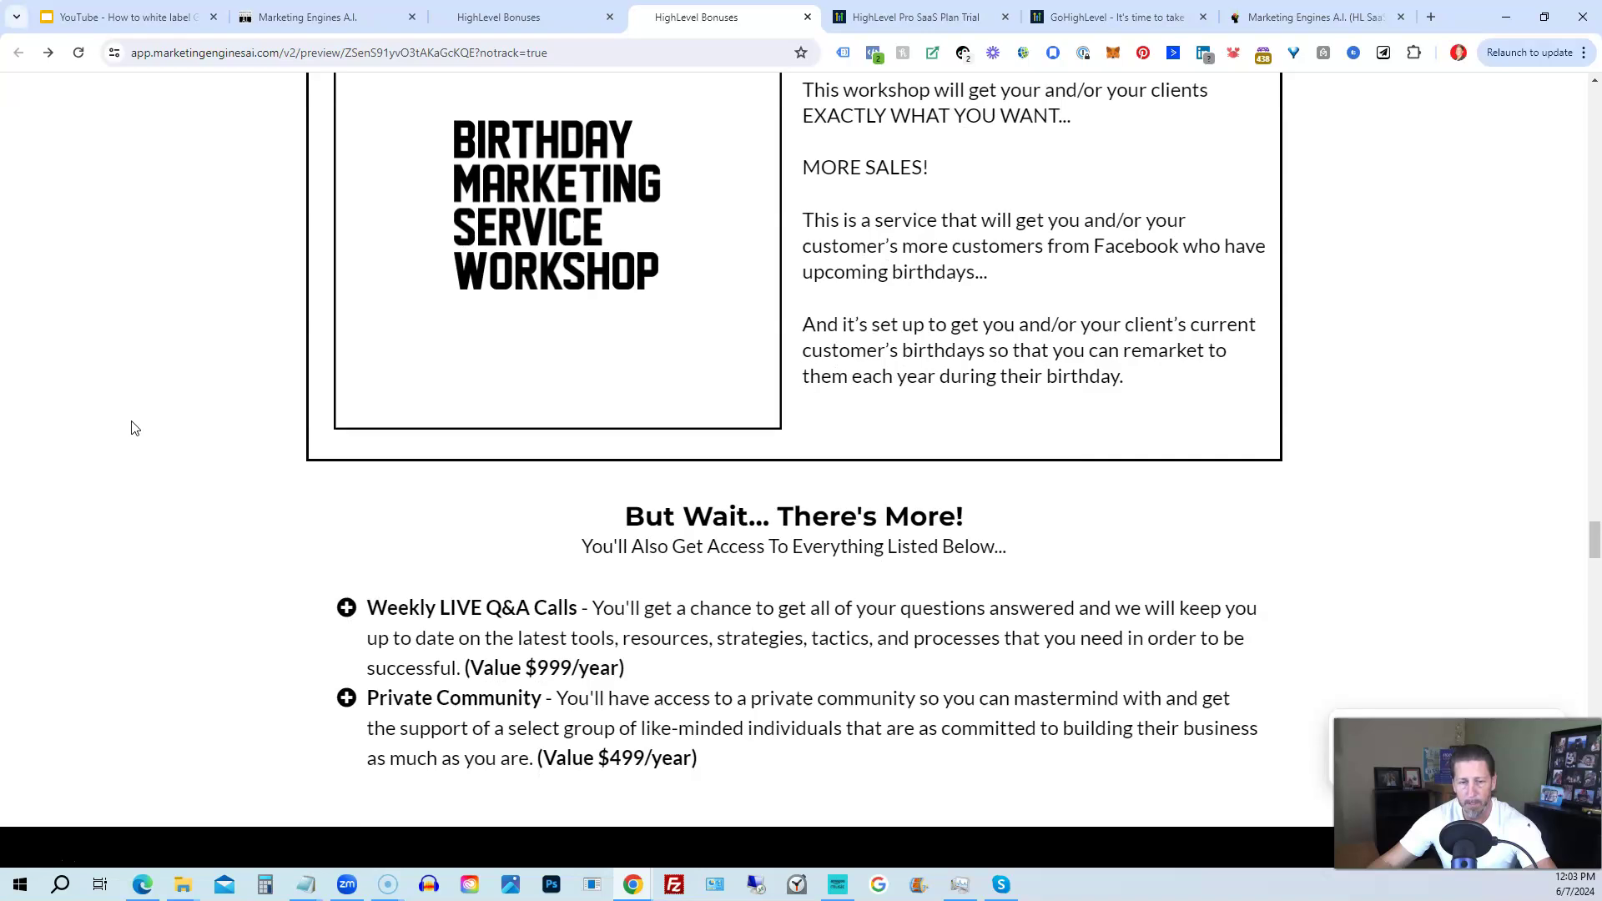
scroll(133, 428, down, 2)
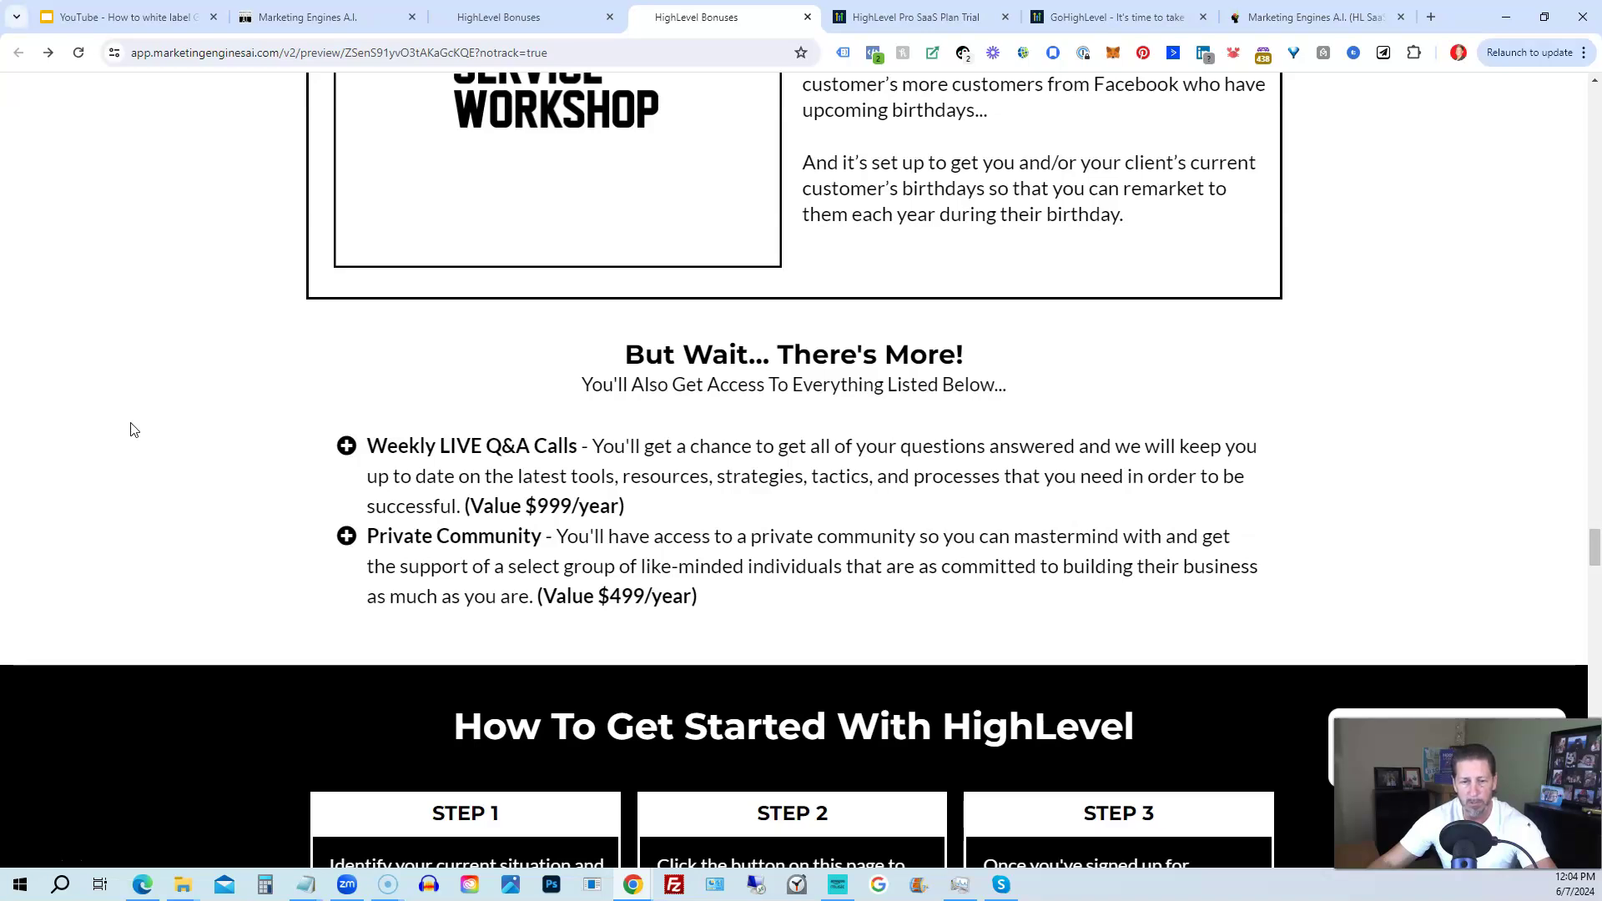
scroll(134, 429, down, 3)
scroll(133, 429, down, 4)
scroll(134, 430, down, 1)
scroll(133, 430, down, 2)
scroll(131, 429, down, 3)
scroll(131, 429, down, 2)
scroll(131, 430, down, 2)
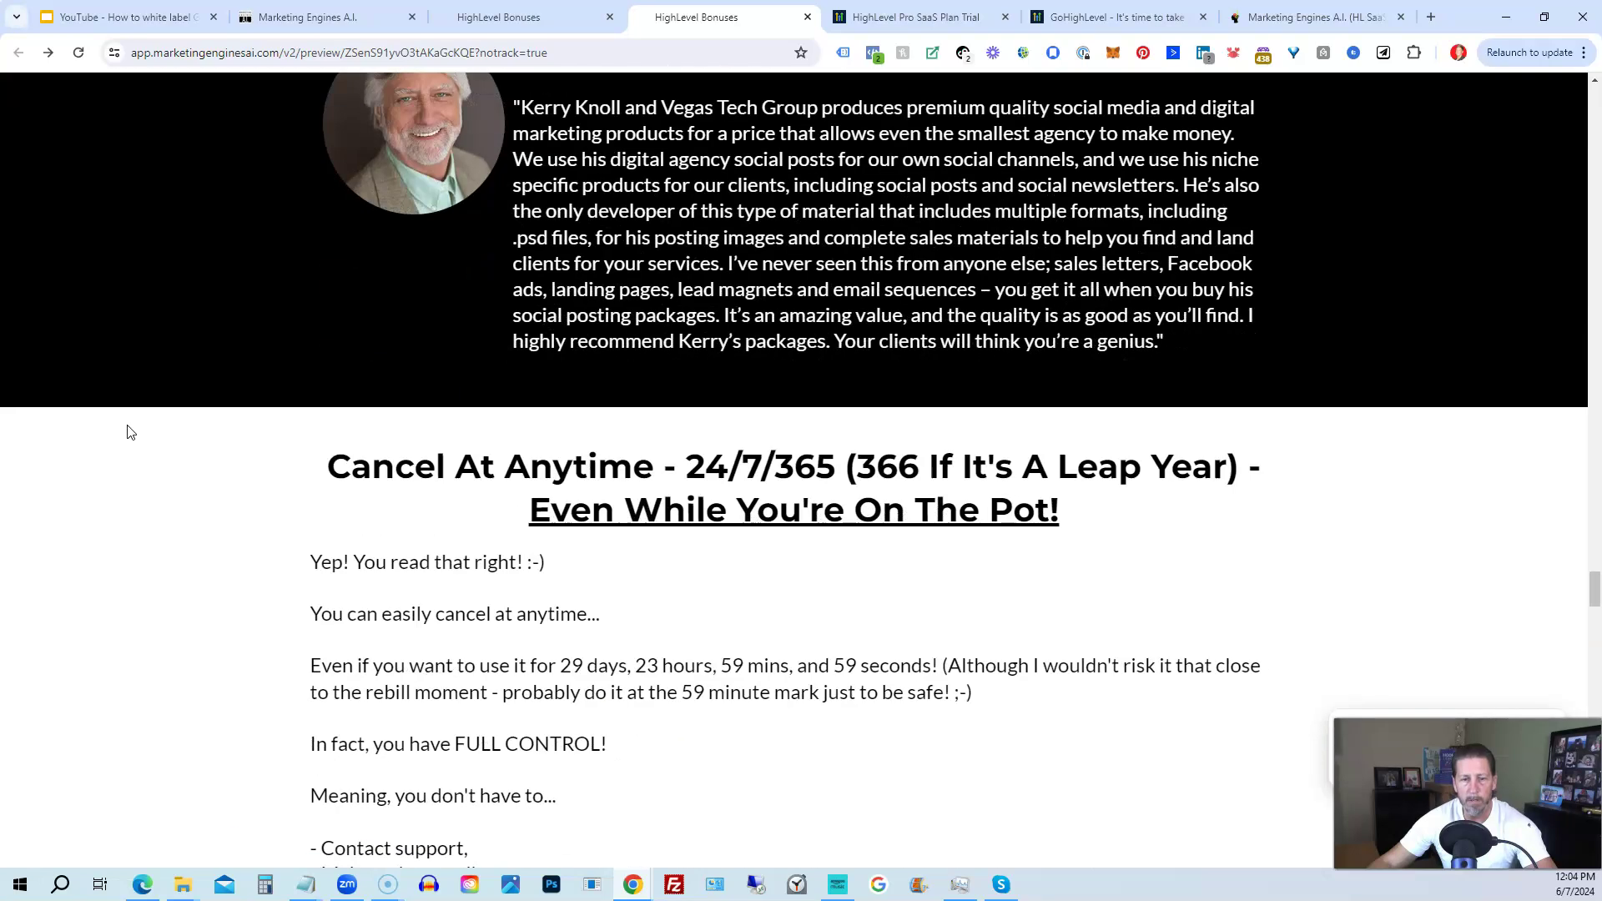
scroll(131, 430, down, 3)
scroll(131, 433, down, 1)
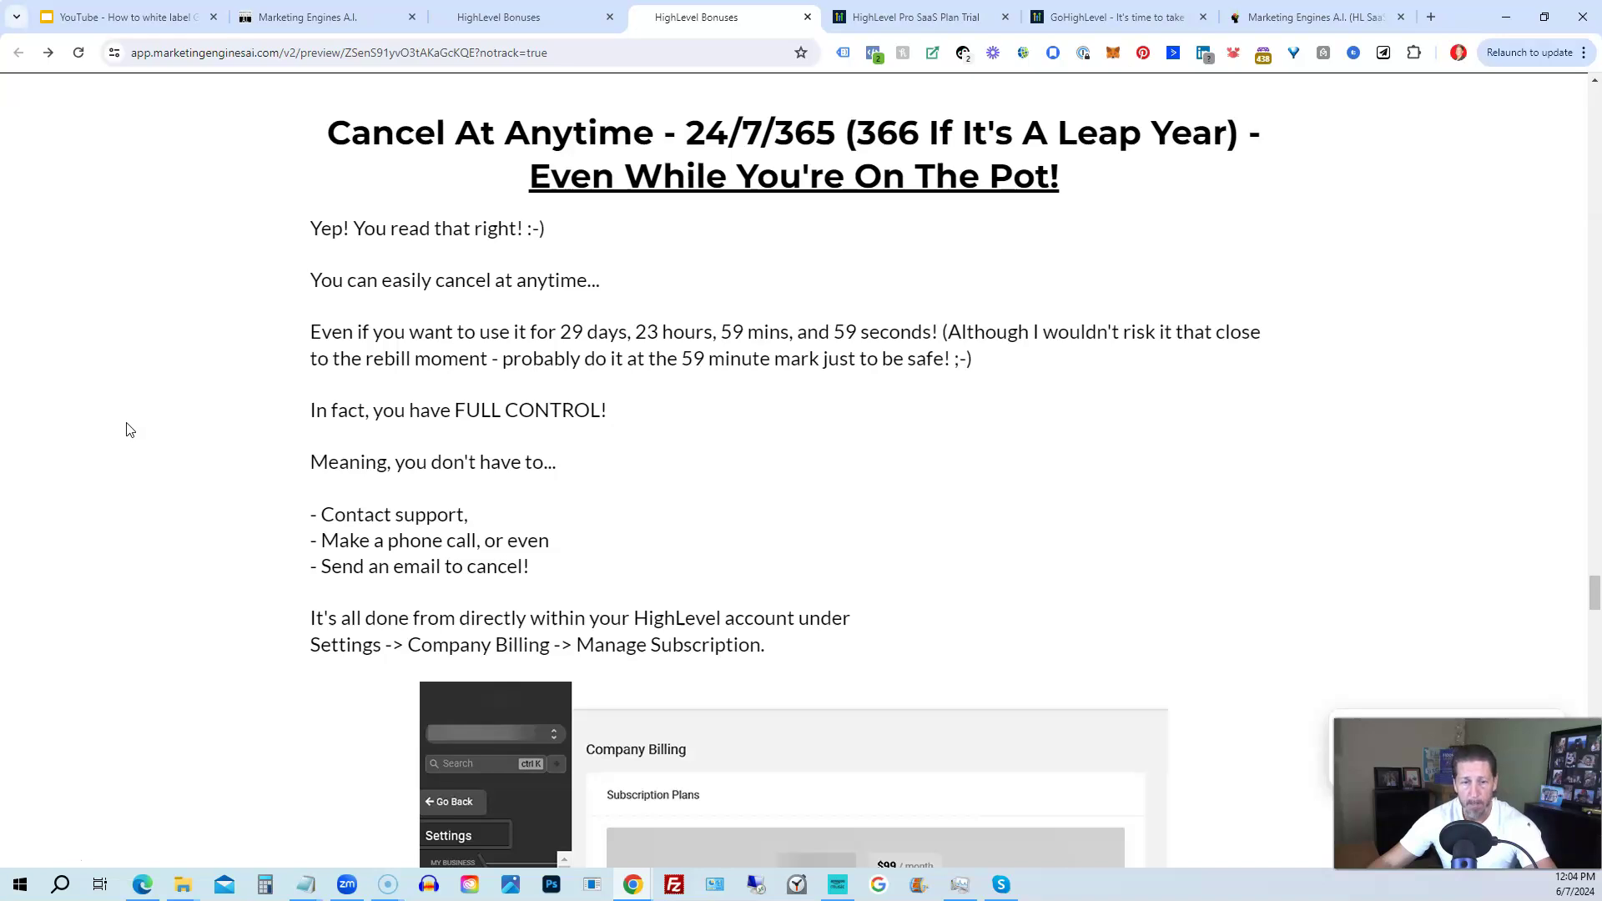
scroll(130, 430, down, 4)
scroll(130, 430, down, 2)
scroll(126, 429, down, 3)
scroll(126, 429, down, 3)
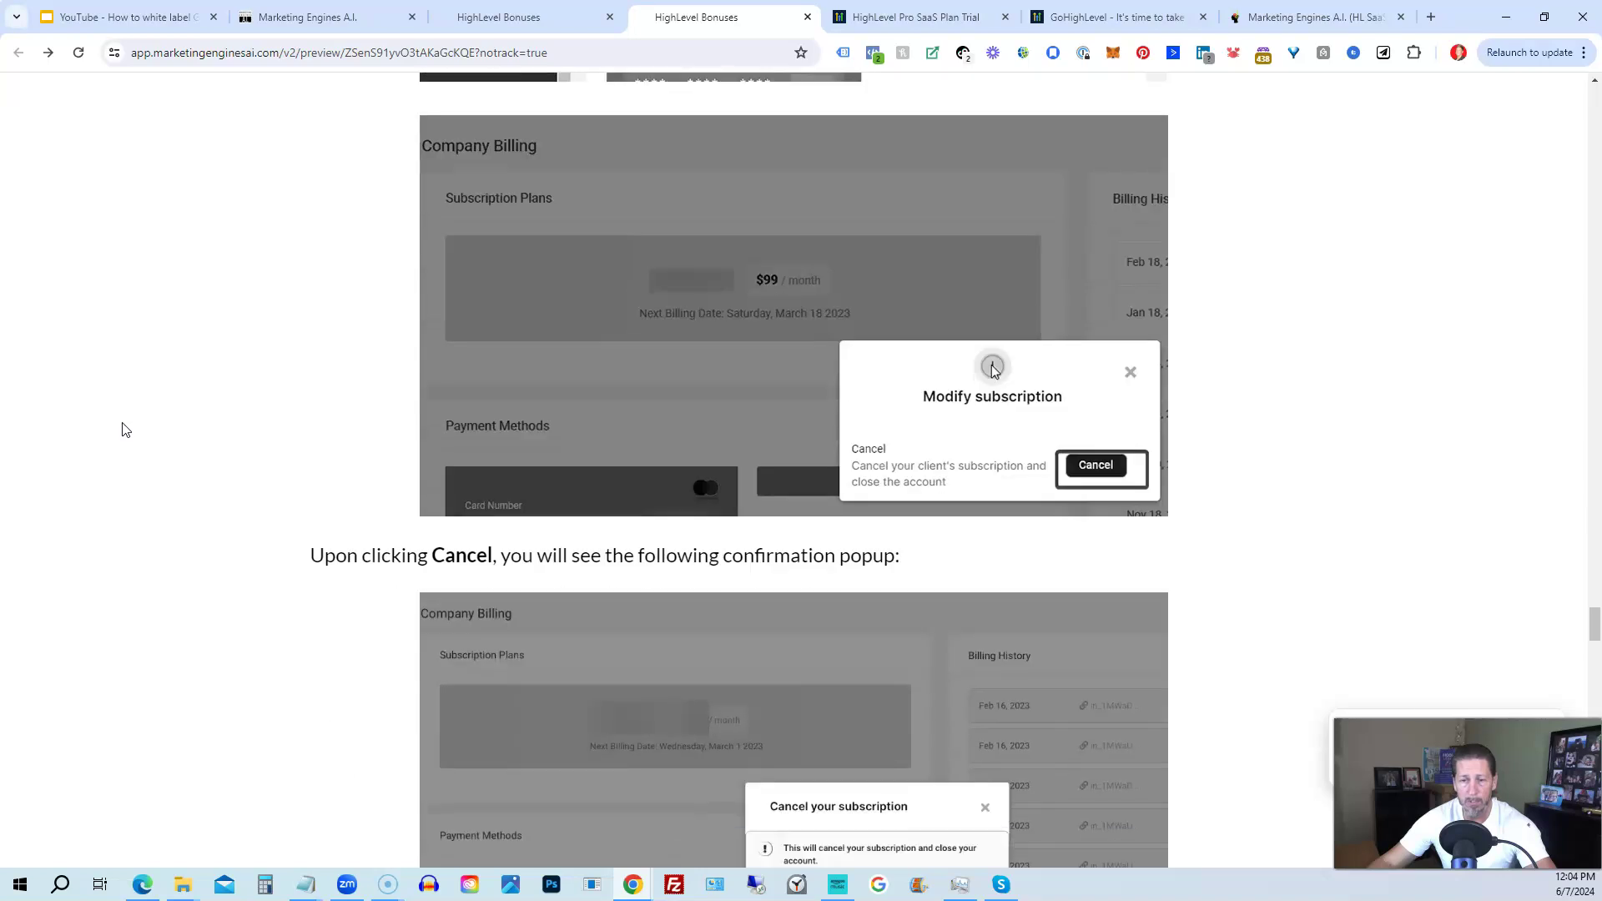
scroll(126, 430, down, 3)
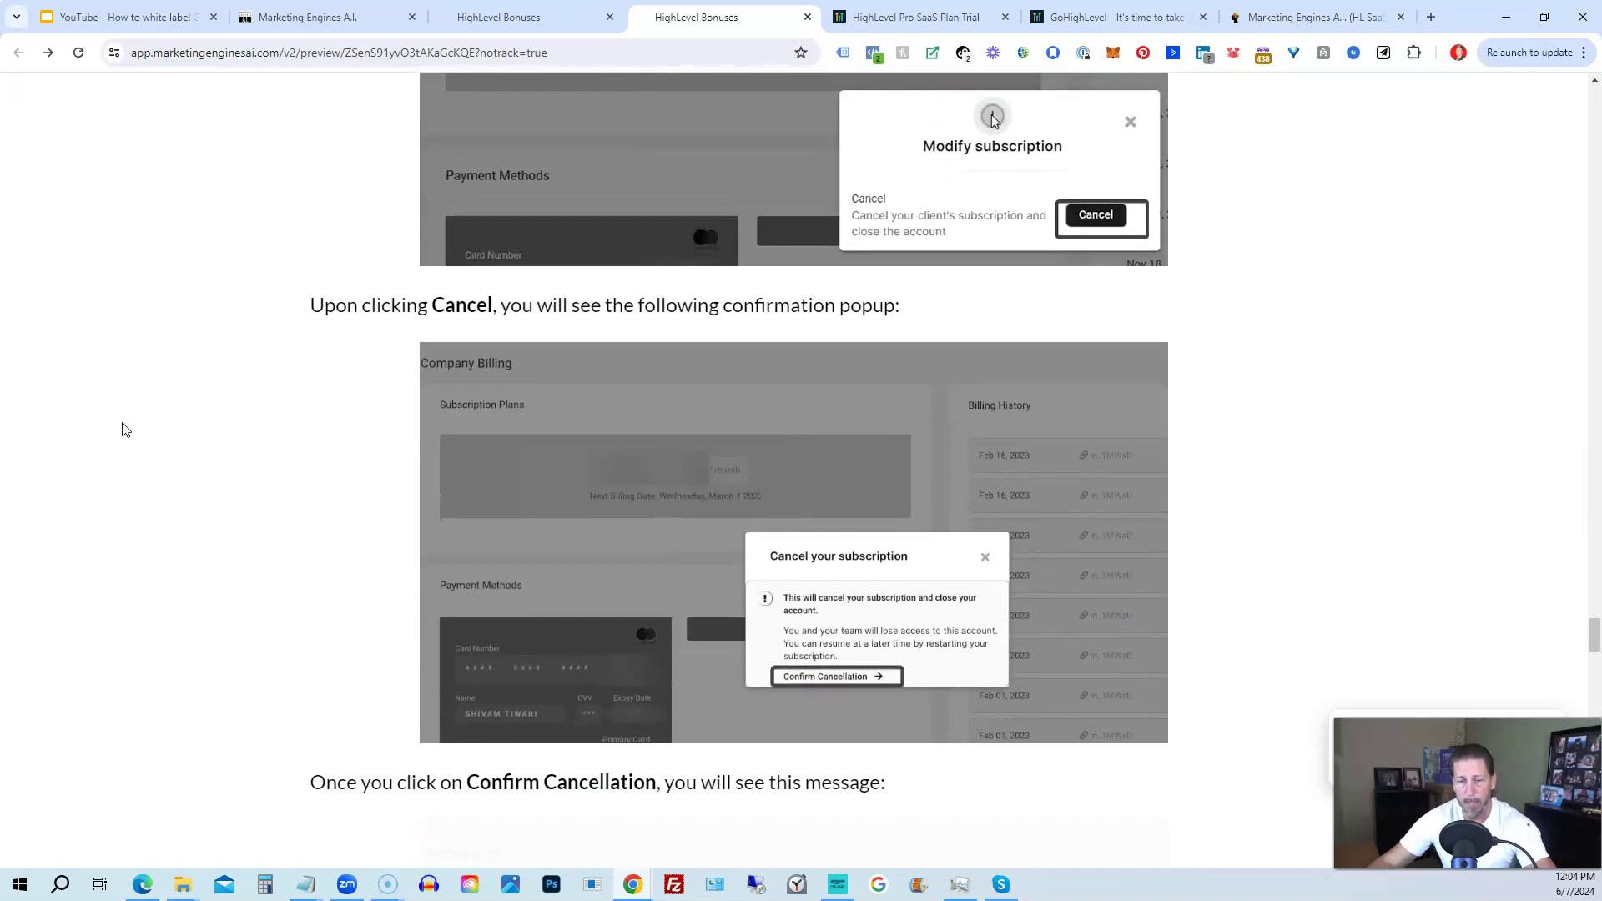
scroll(125, 430, down, 2)
scroll(126, 430, down, 1)
scroll(125, 430, down, 2)
scroll(125, 430, down, 2)
scroll(125, 430, down, 4)
scroll(125, 430, down, 2)
scroll(120, 430, down, 2)
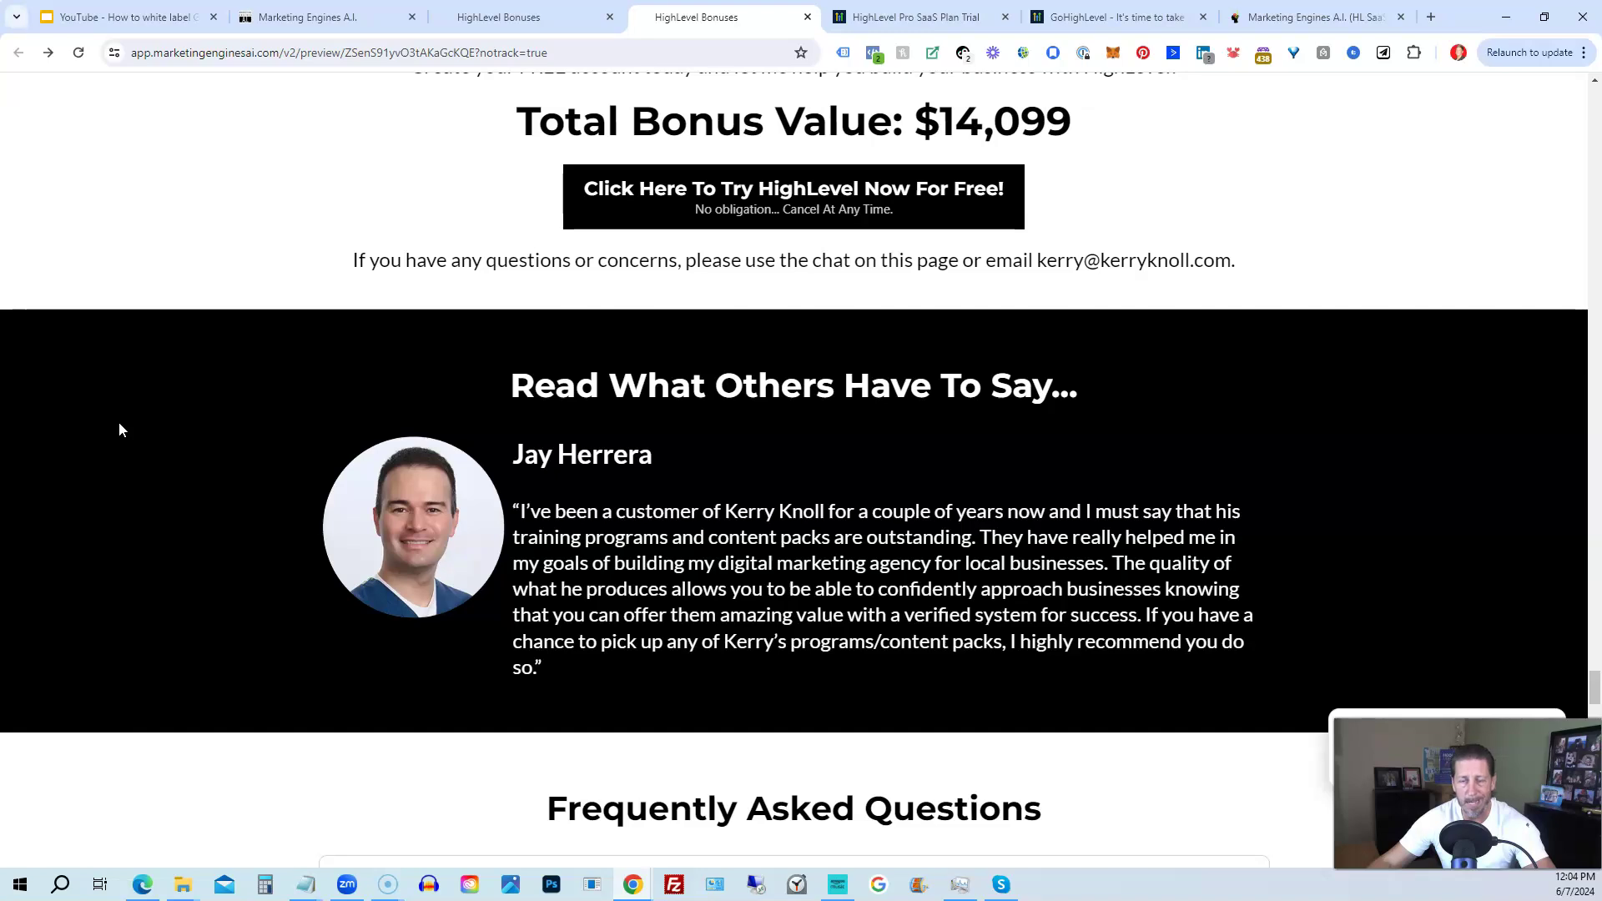
Scroll past the FAQ and a testimonial to the final call to action and Important Disclosure
scroll(119, 424, down, 4)
scroll(120, 424, down, 2)
scroll(119, 430, down, 1)
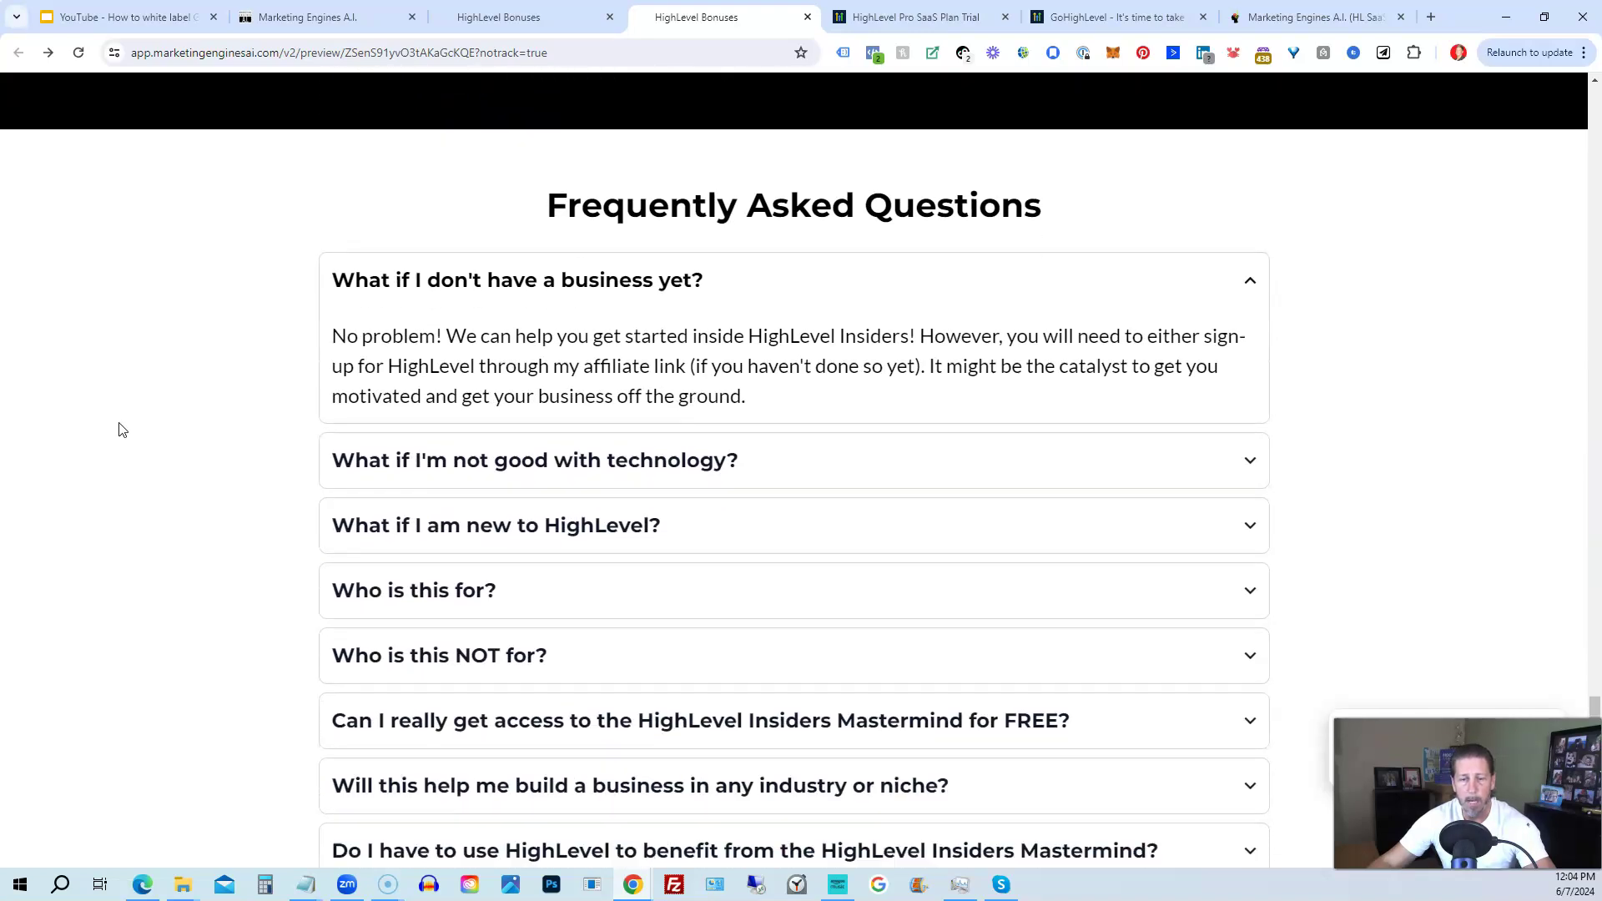
scroll(119, 430, down, 1)
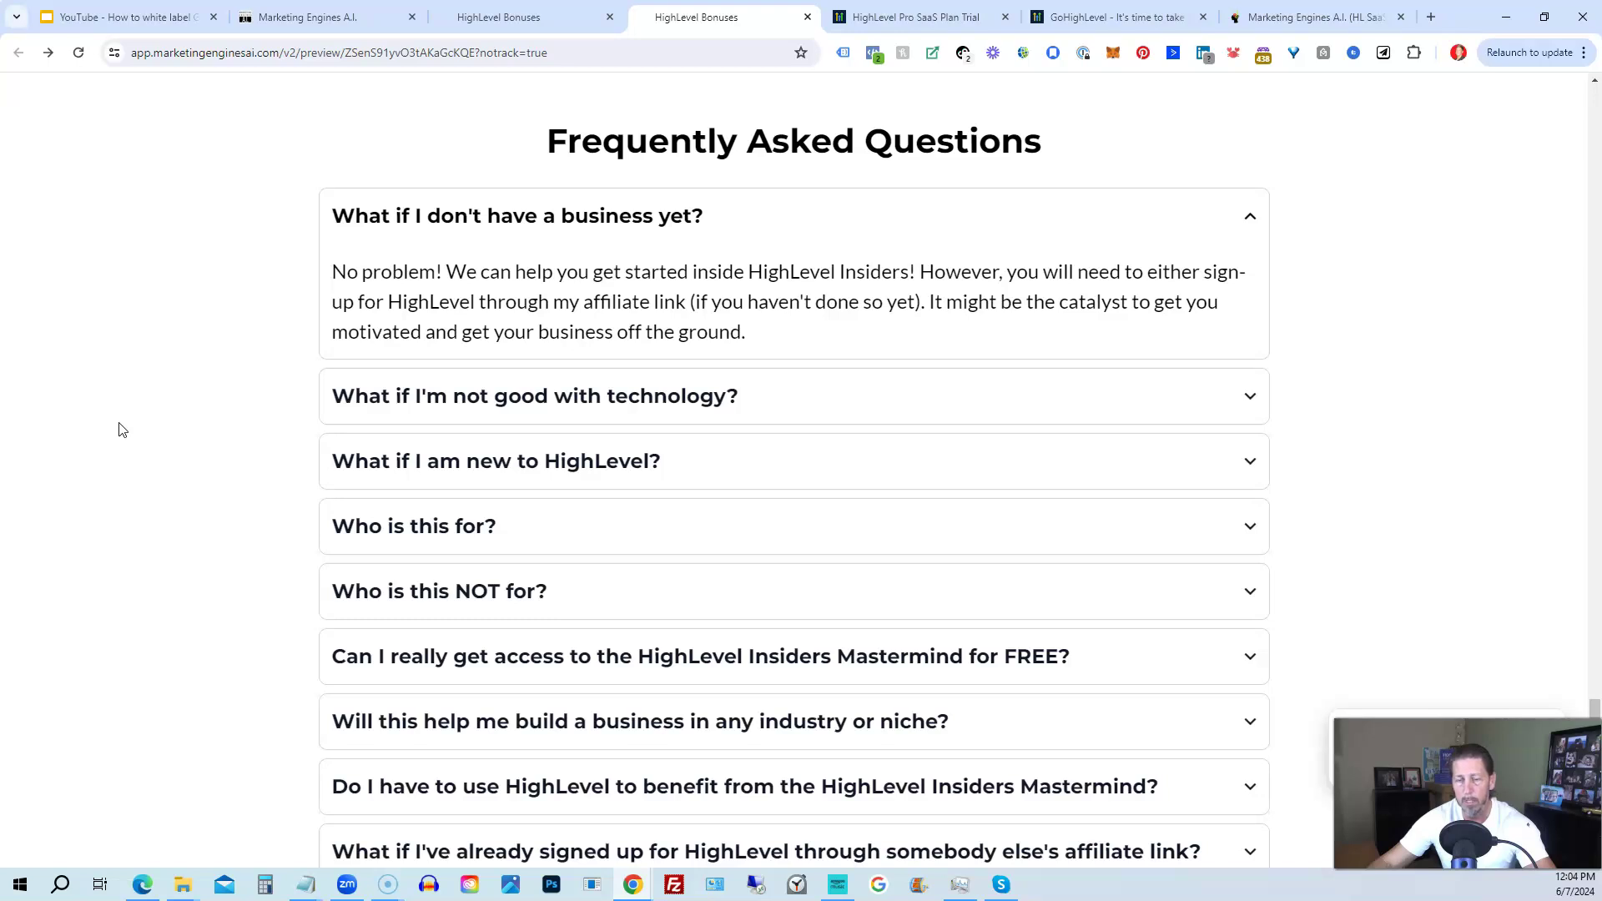
scroll(119, 430, down, 1)
scroll(120, 430, up, 1)
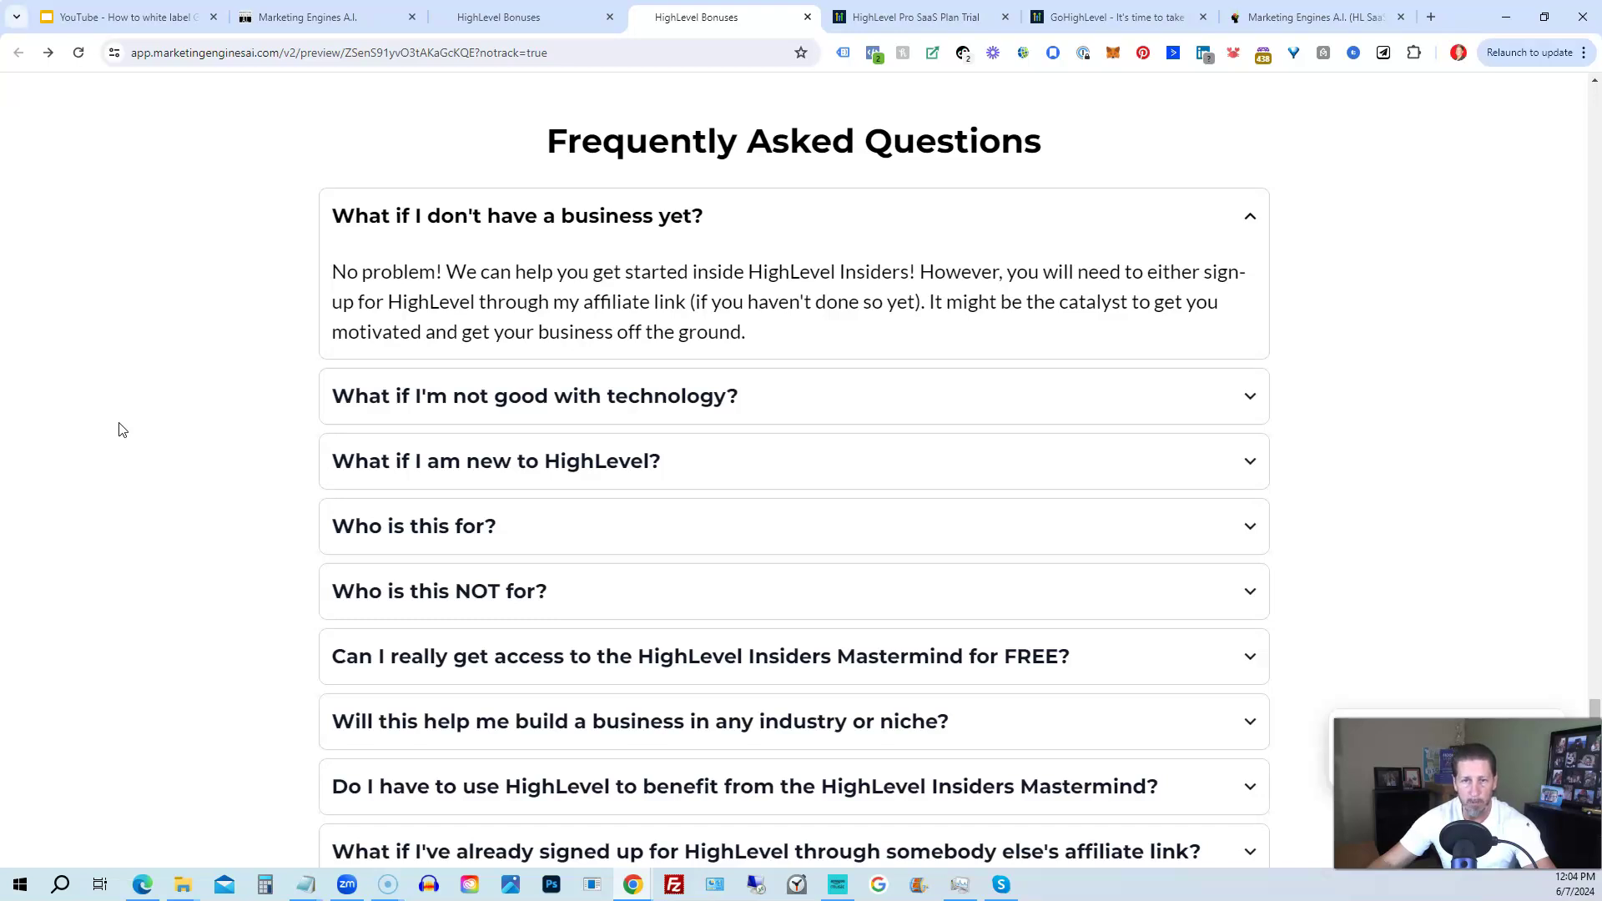
scroll(119, 430, down, 1)
scroll(120, 430, down, 3)
scroll(119, 430, down, 2)
scroll(119, 429, down, 1)
scroll(119, 430, down, 3)
scroll(120, 430, down, 2)
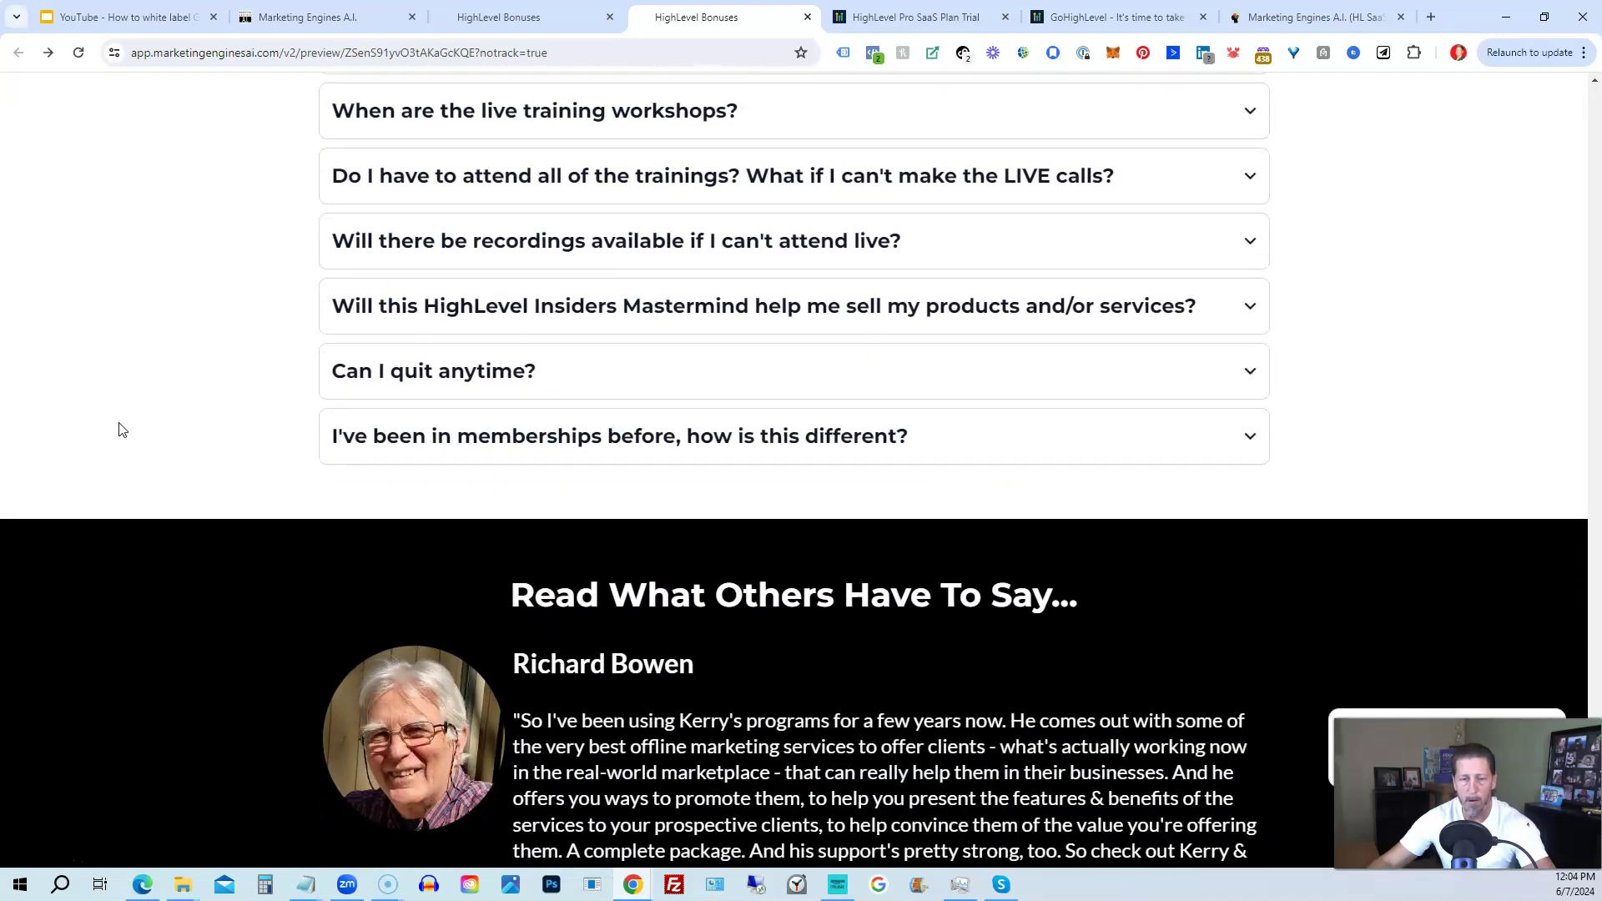
scroll(119, 430, down, 1)
scroll(119, 430, down, 1)
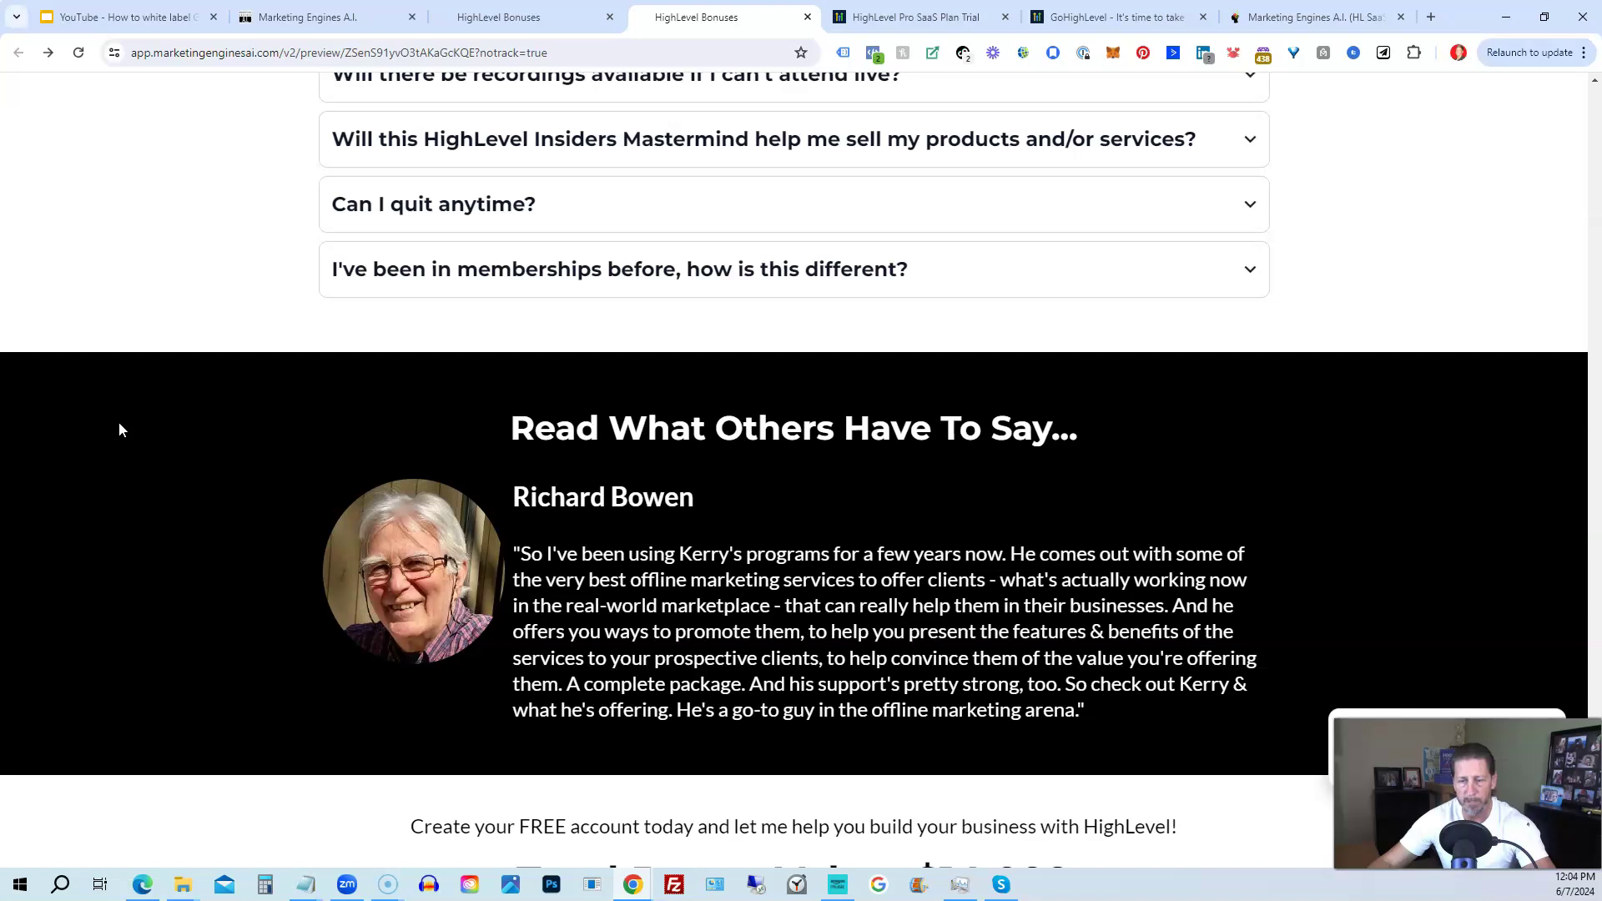
scroll(118, 430, down, 2)
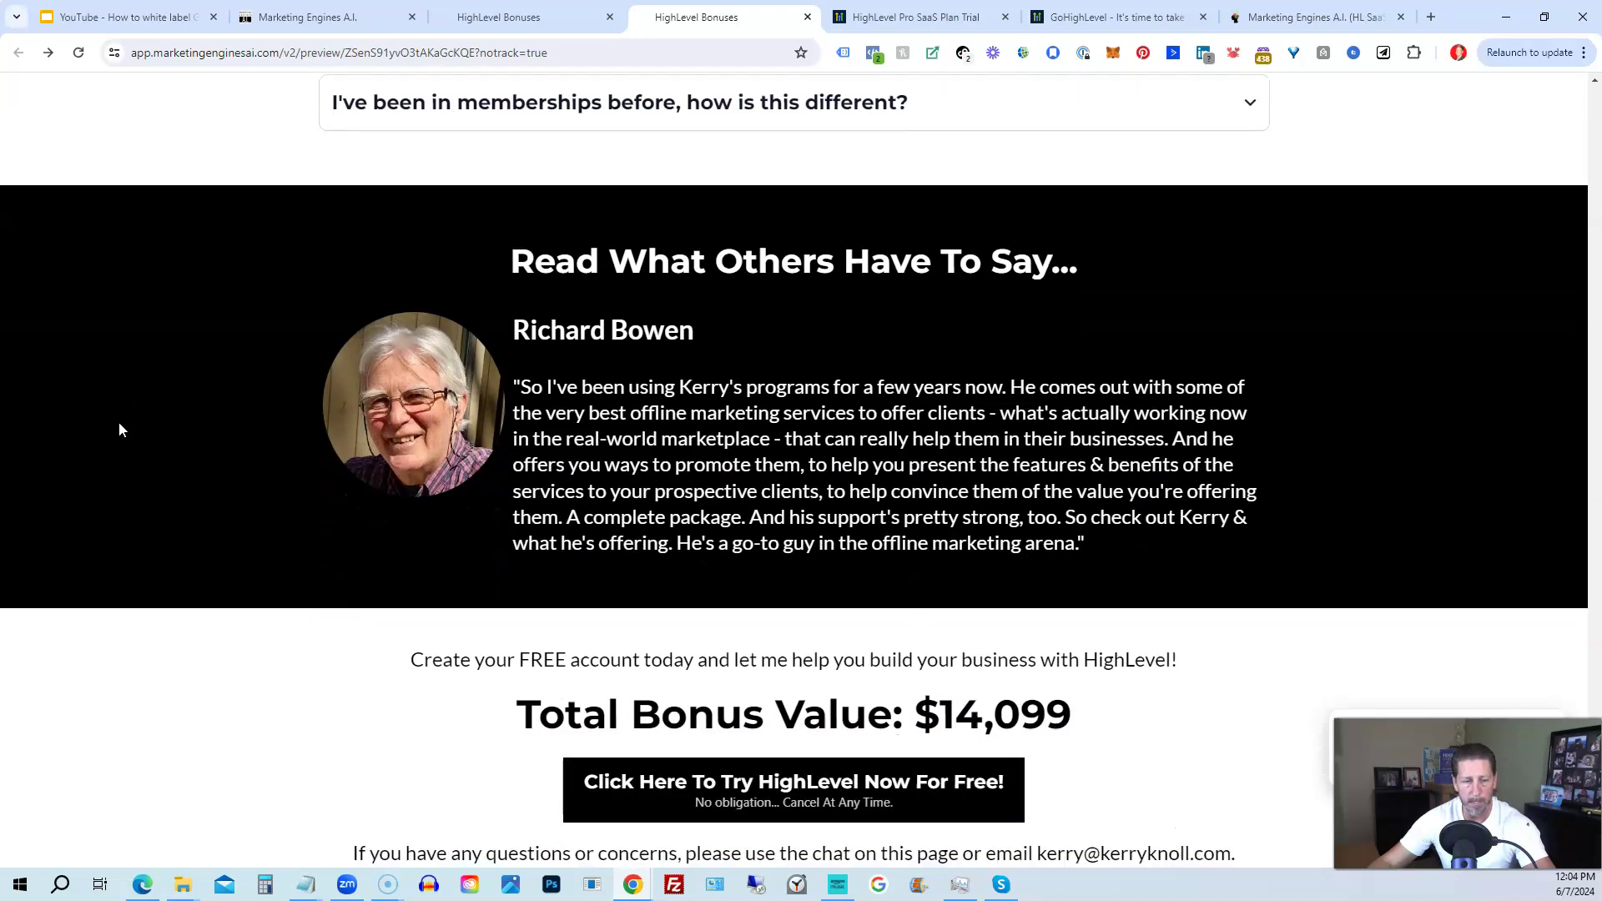
scroll(118, 429, down, 5)
scroll(119, 430, down, 1)
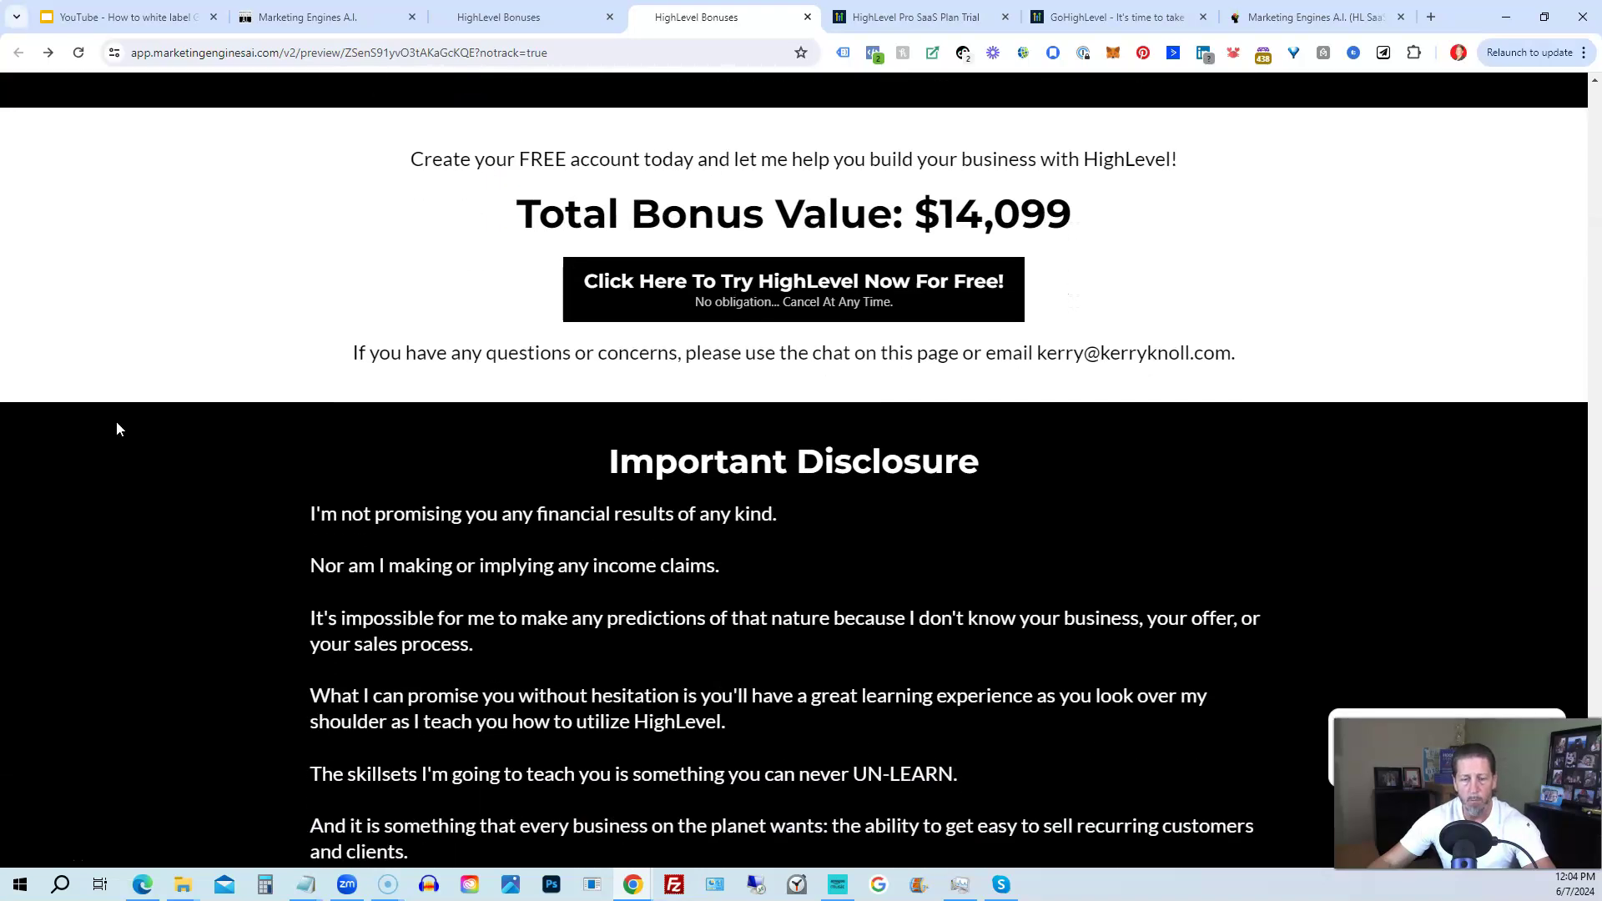
scroll(119, 429, down, 1)
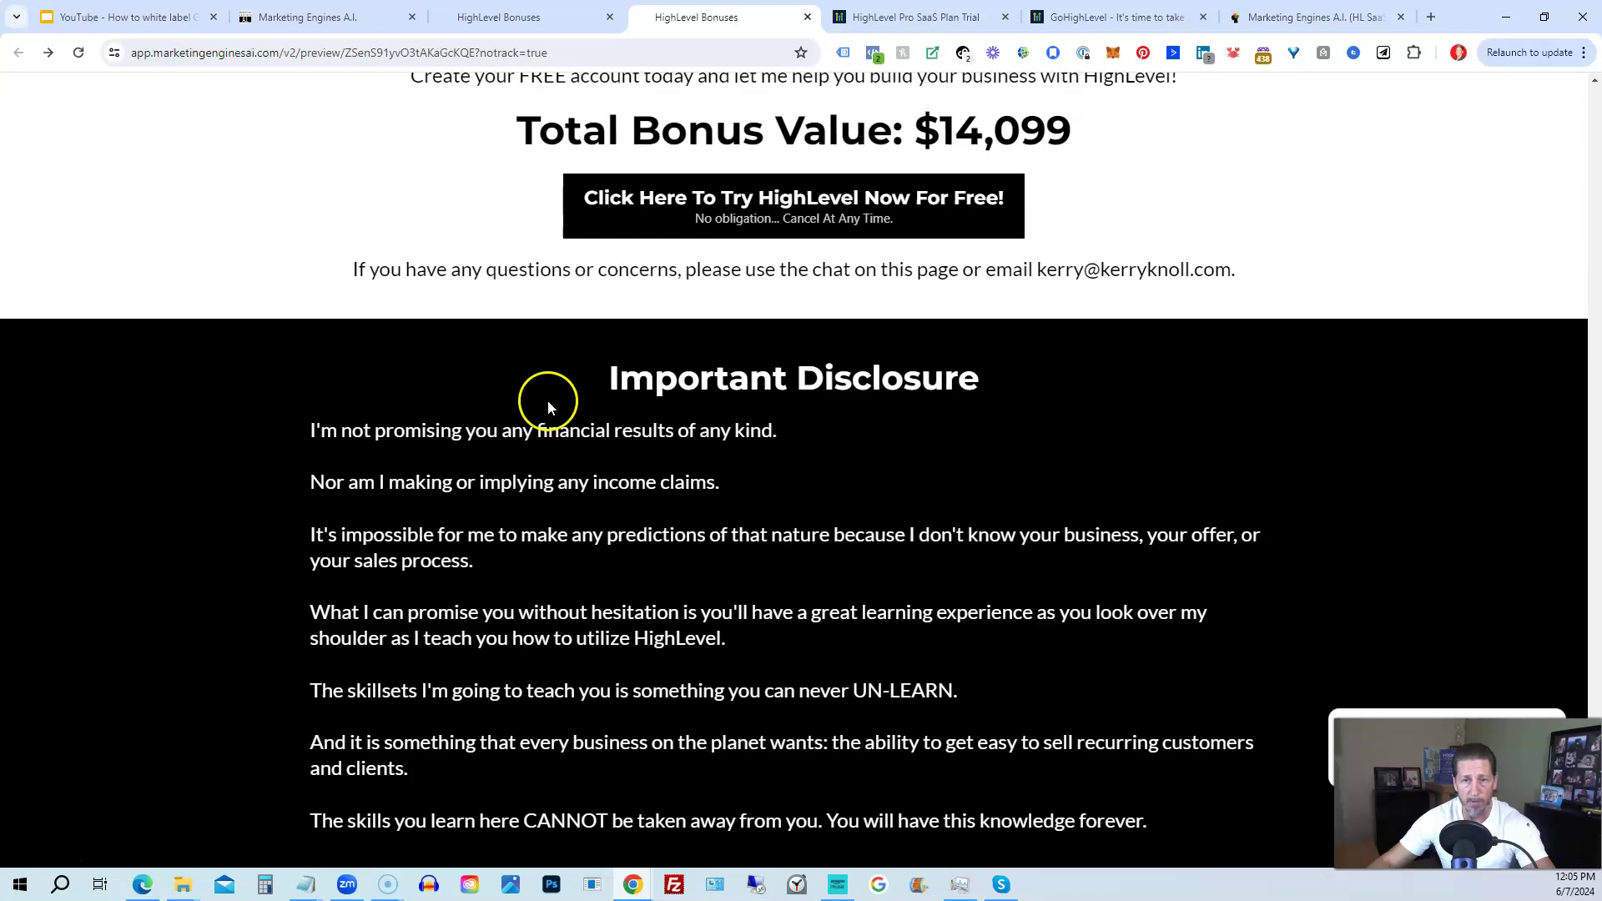
click(681, 220)
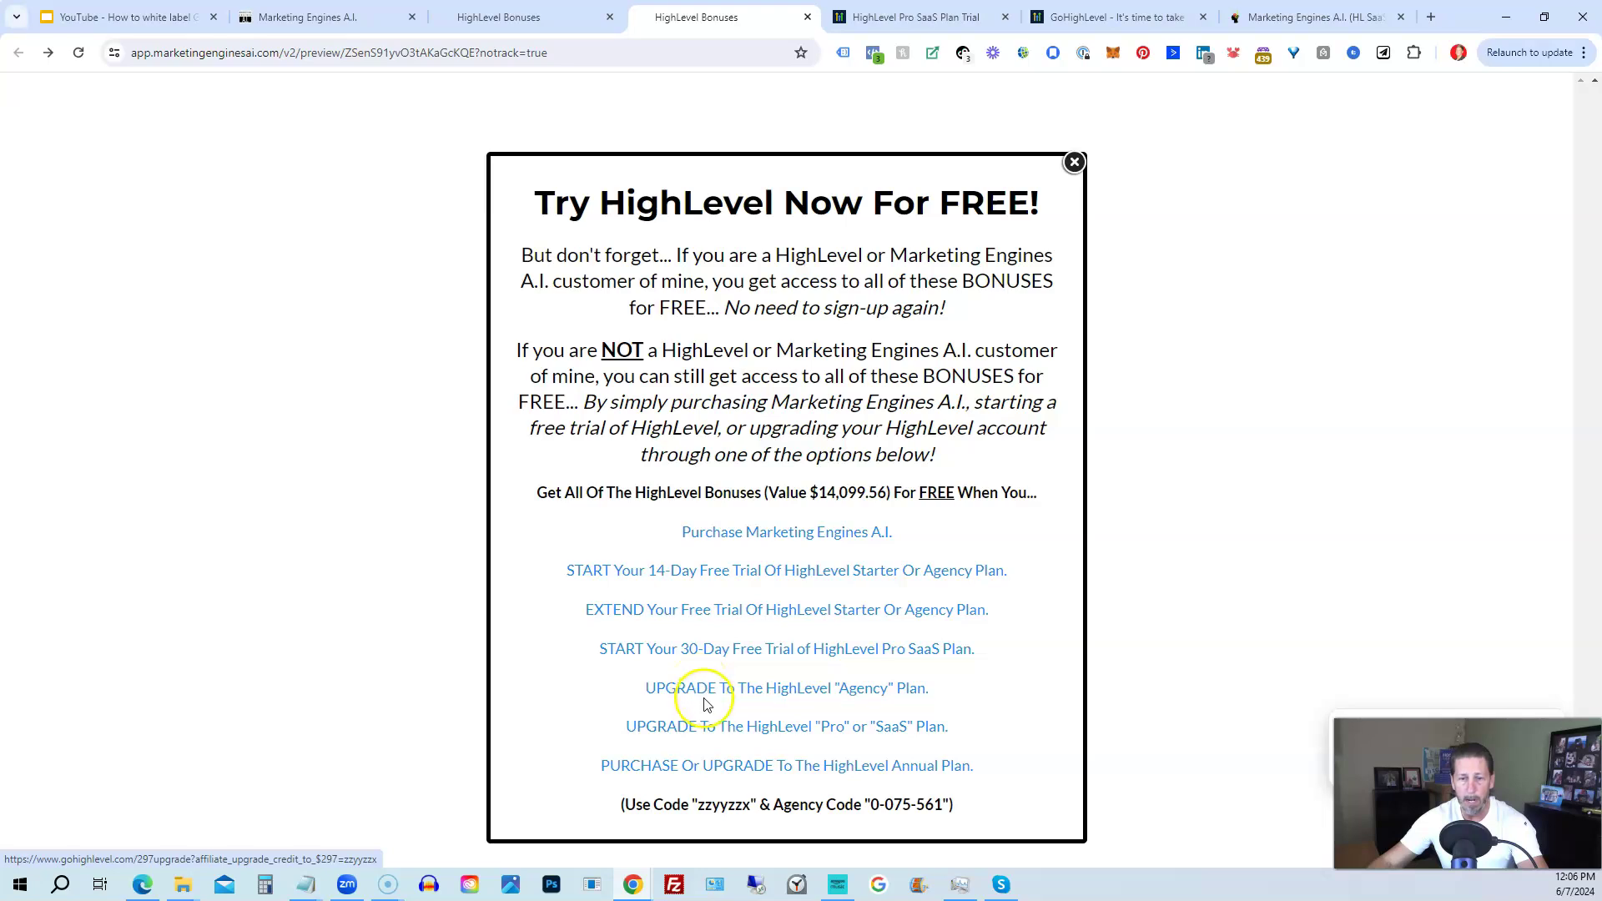
Look over the HighLevel Pro upgrade form and Pro SaaS Plan Trial tabs, then return to the bonuses offer
click(1078, 17)
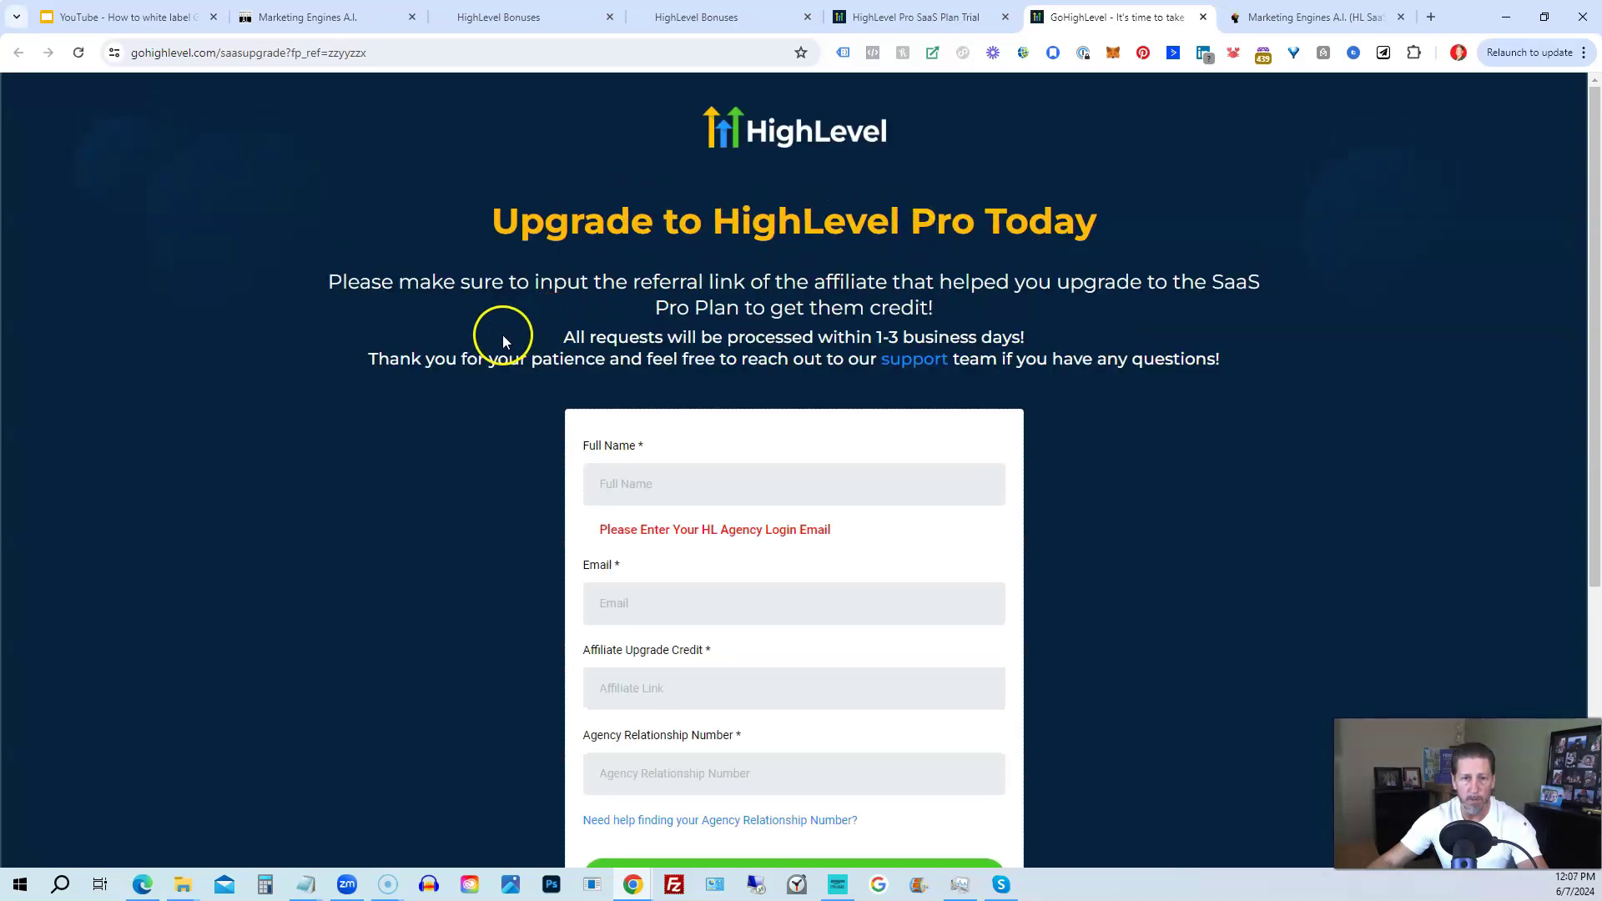
scroll(471, 375, down, 1)
scroll(468, 397, down, 1)
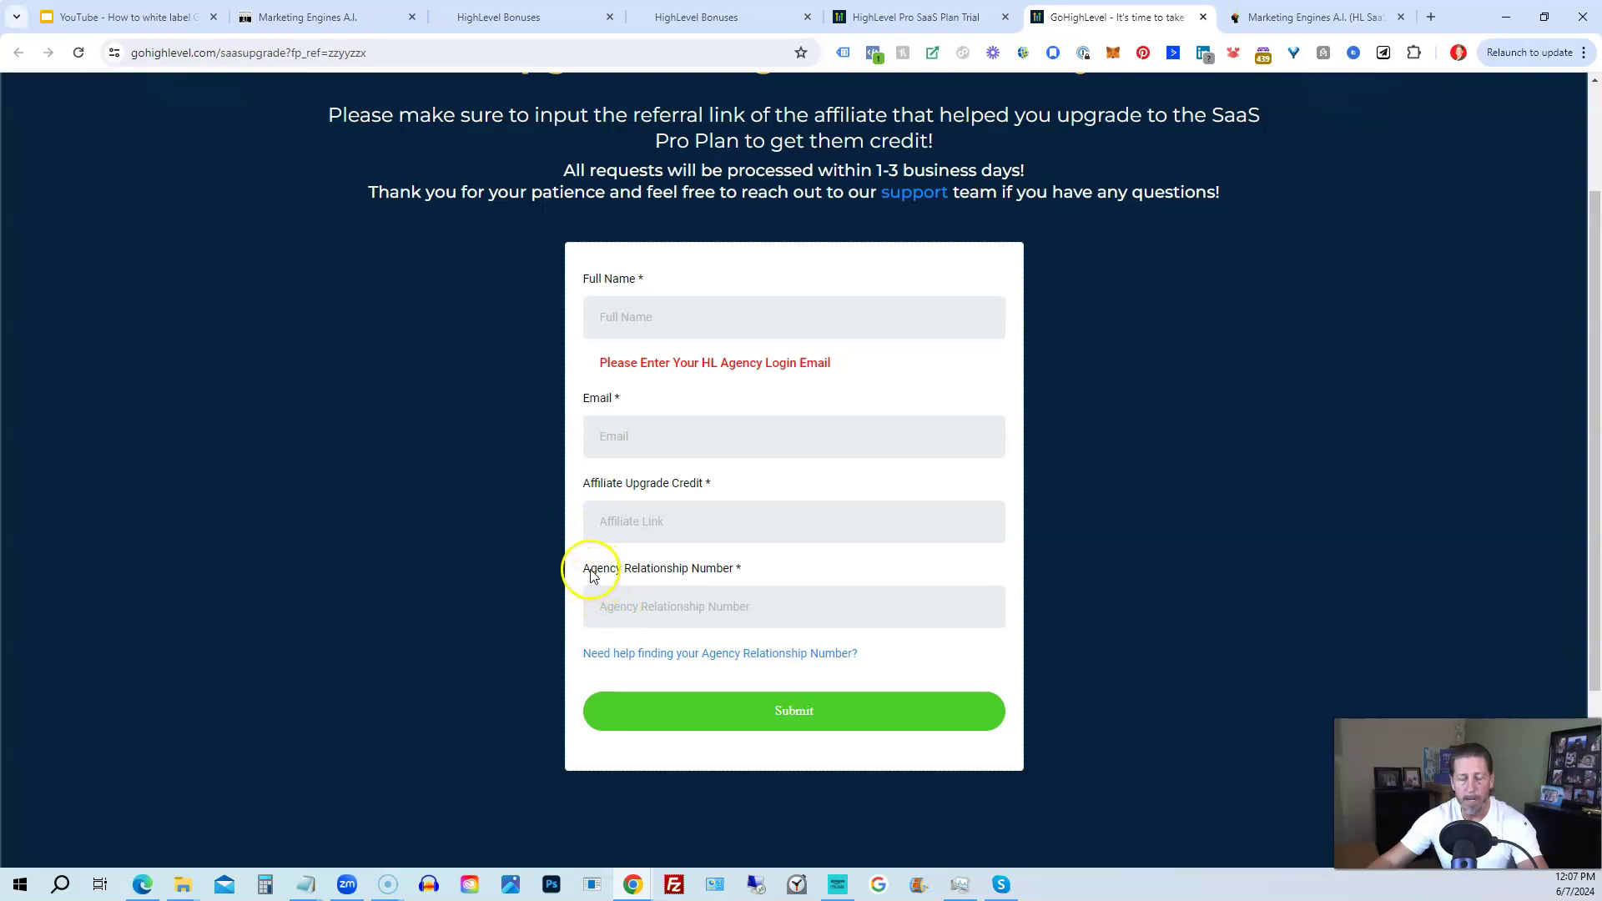
click(924, 24)
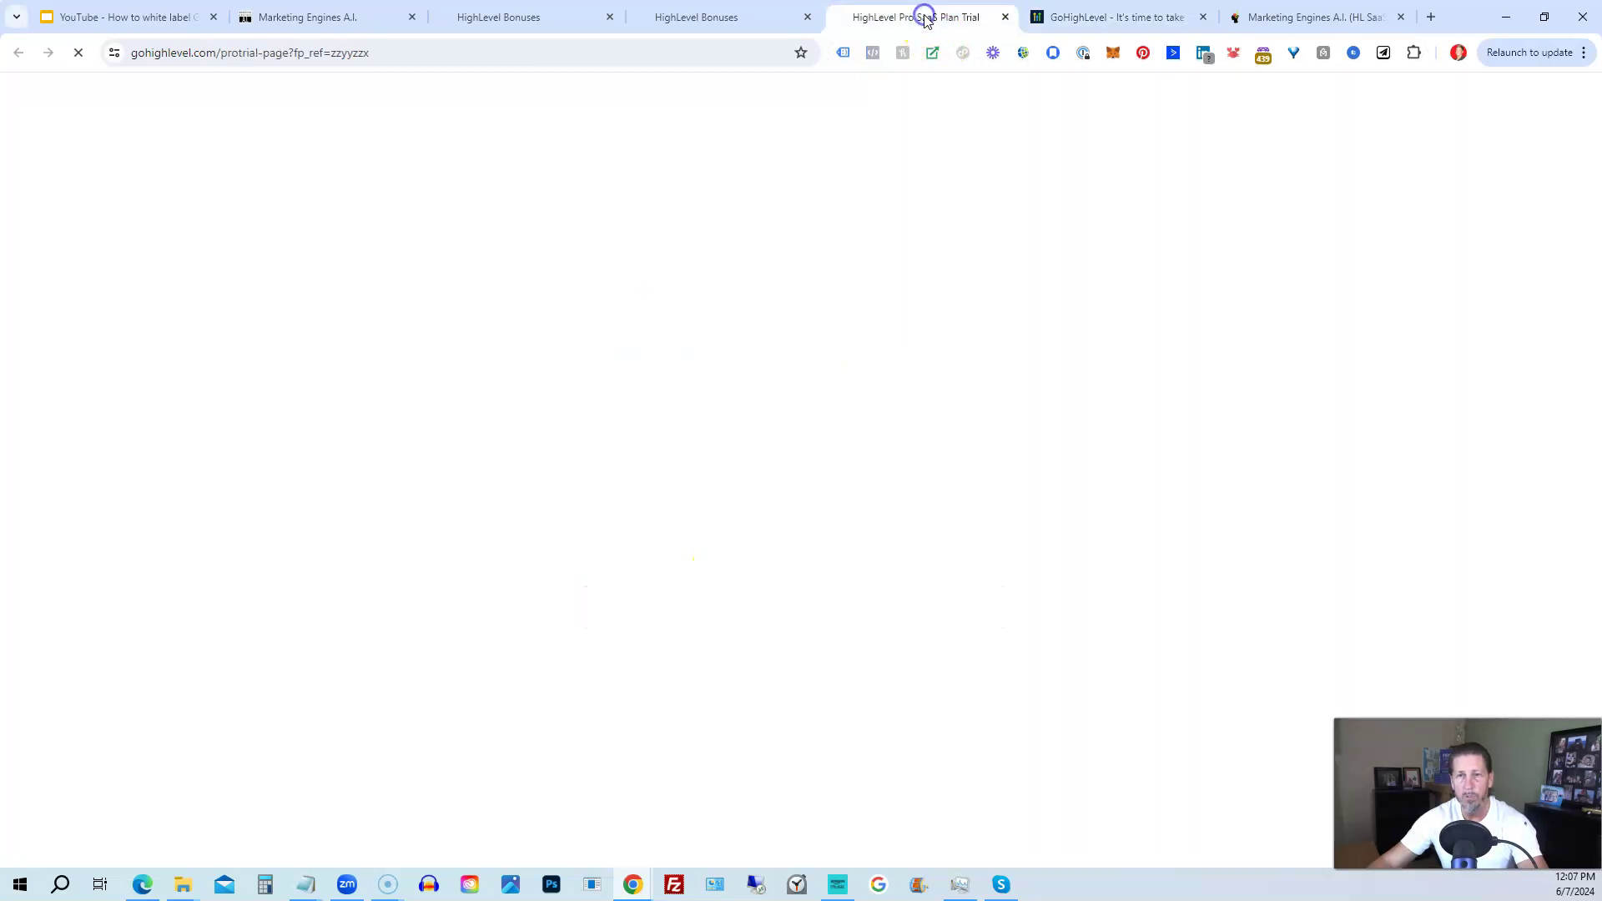
click(704, 19)
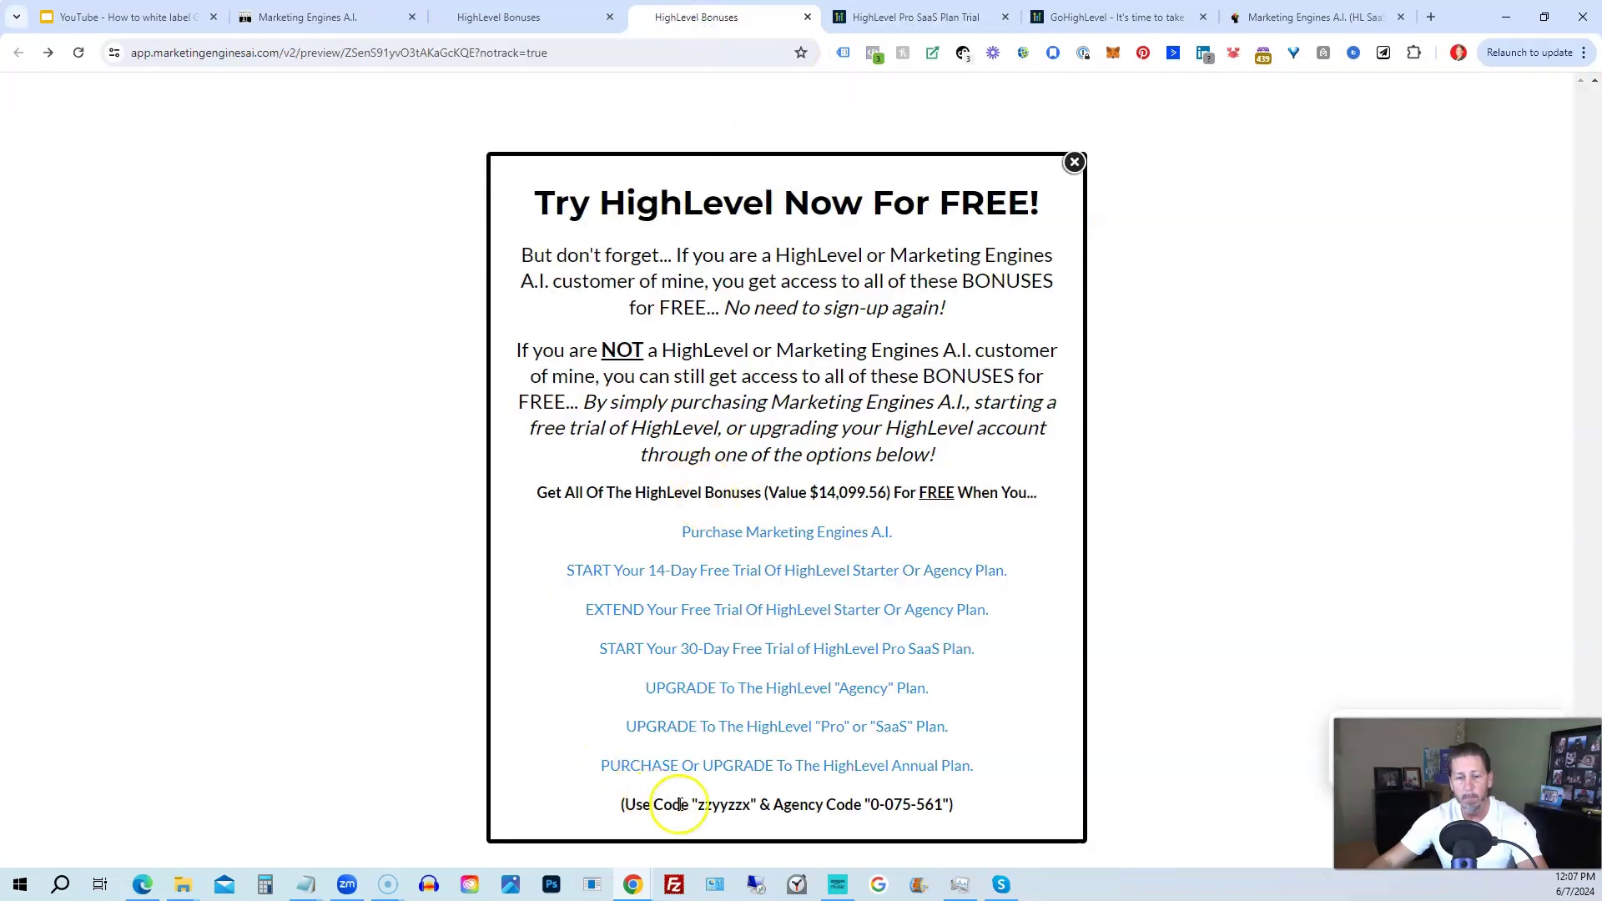
Select the agency code 0-075-561 and referral code zzyyzzx on the bonuses offer
drag(873, 806, 944, 805)
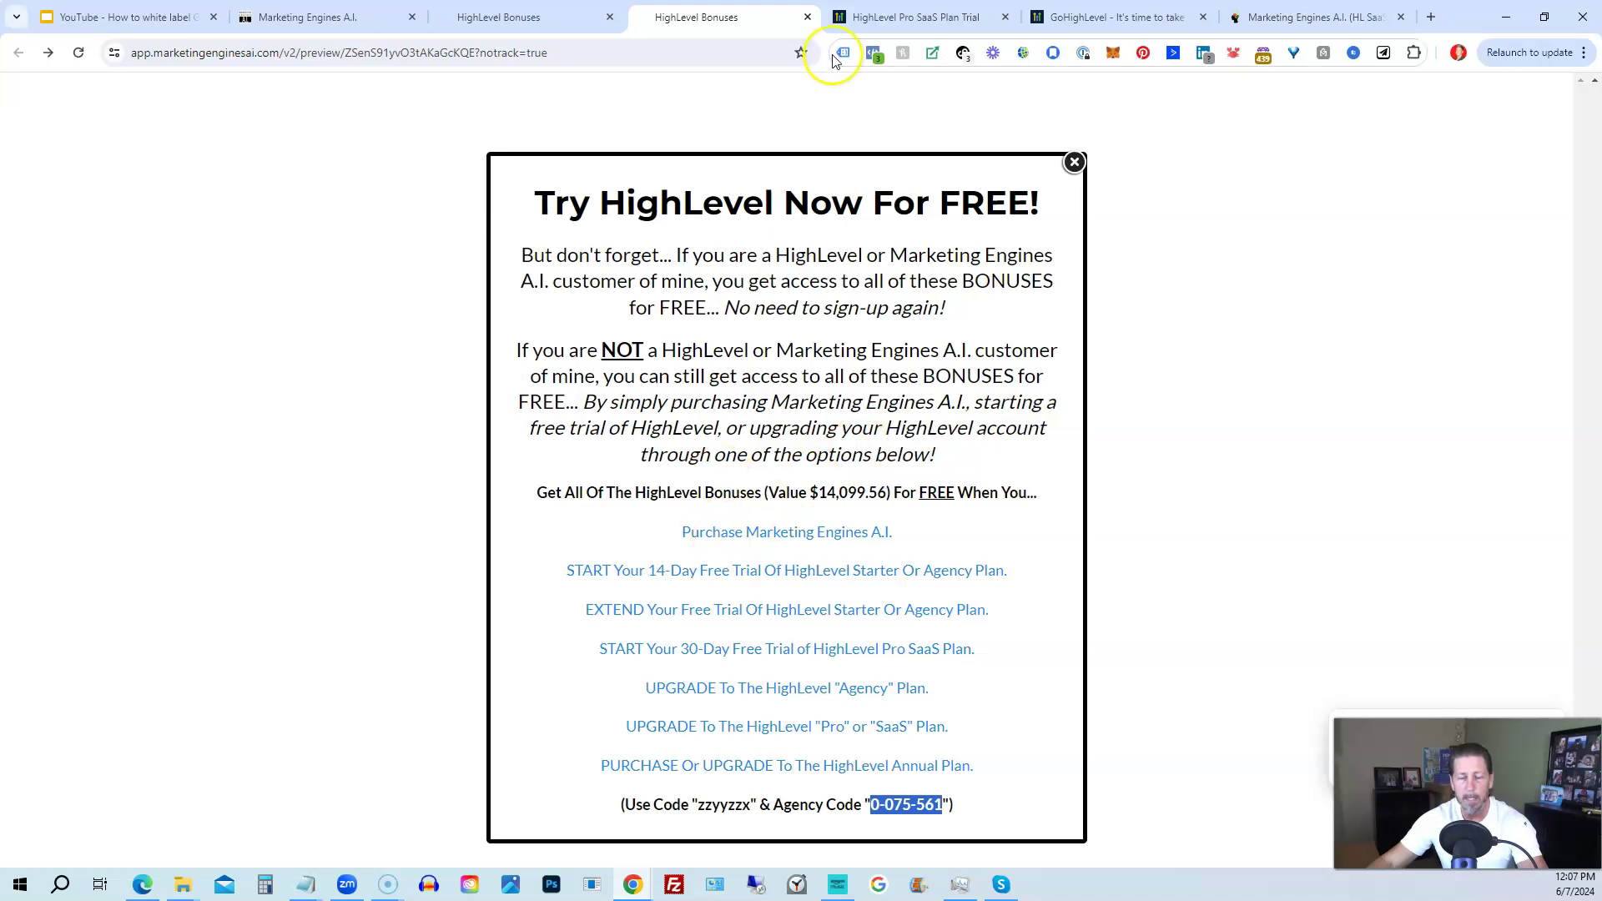
drag(698, 805, 753, 808)
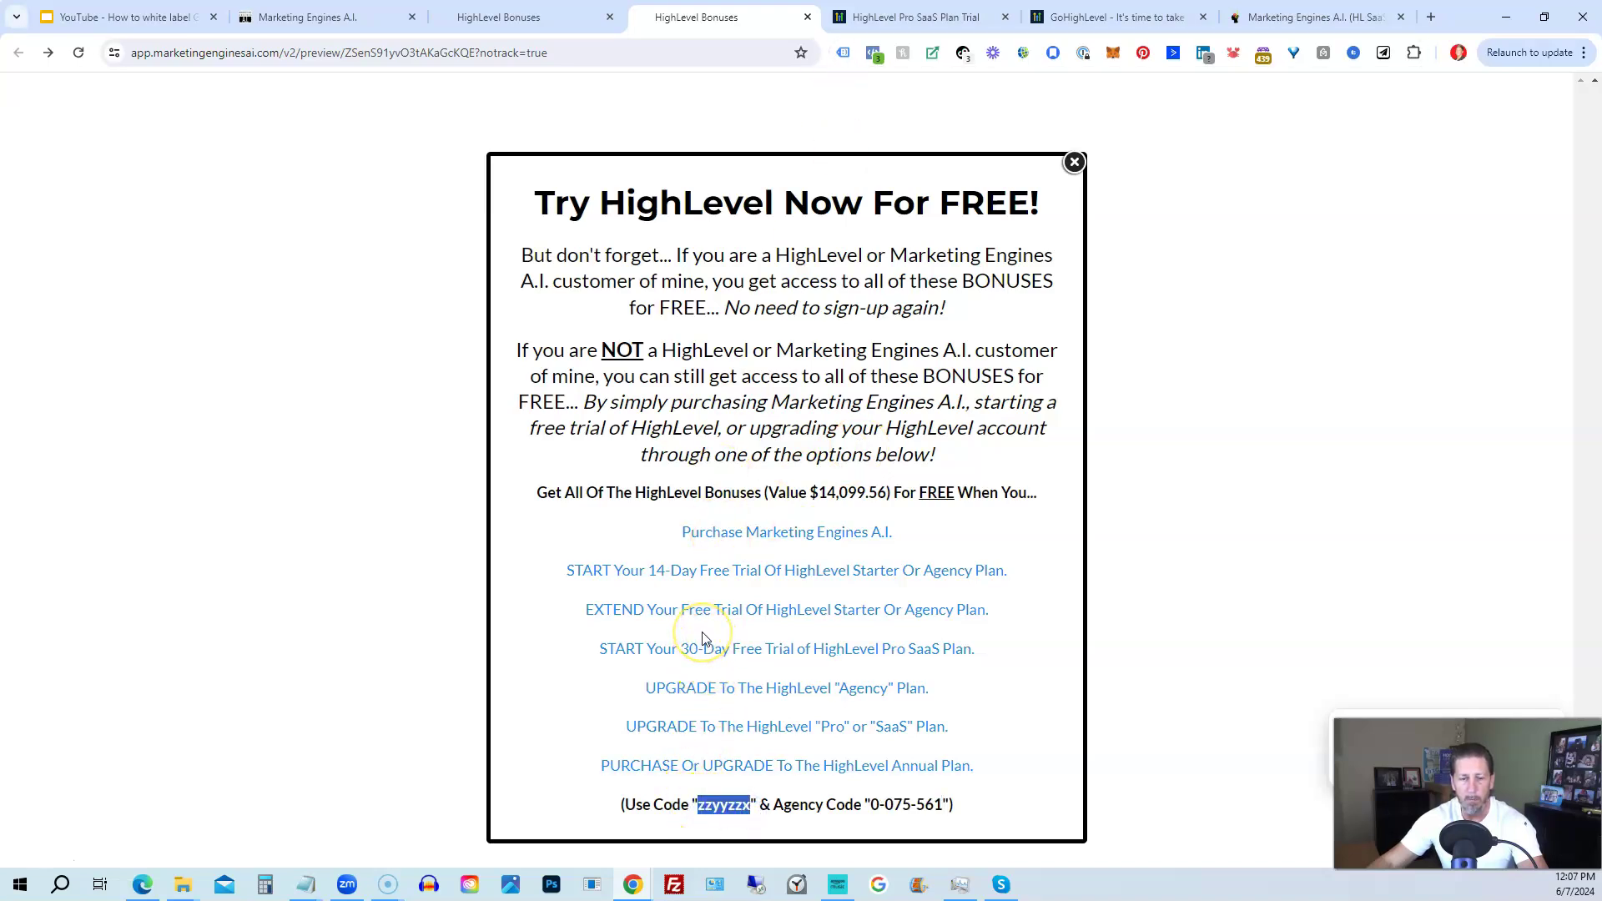
click(1062, 16)
click(749, 14)
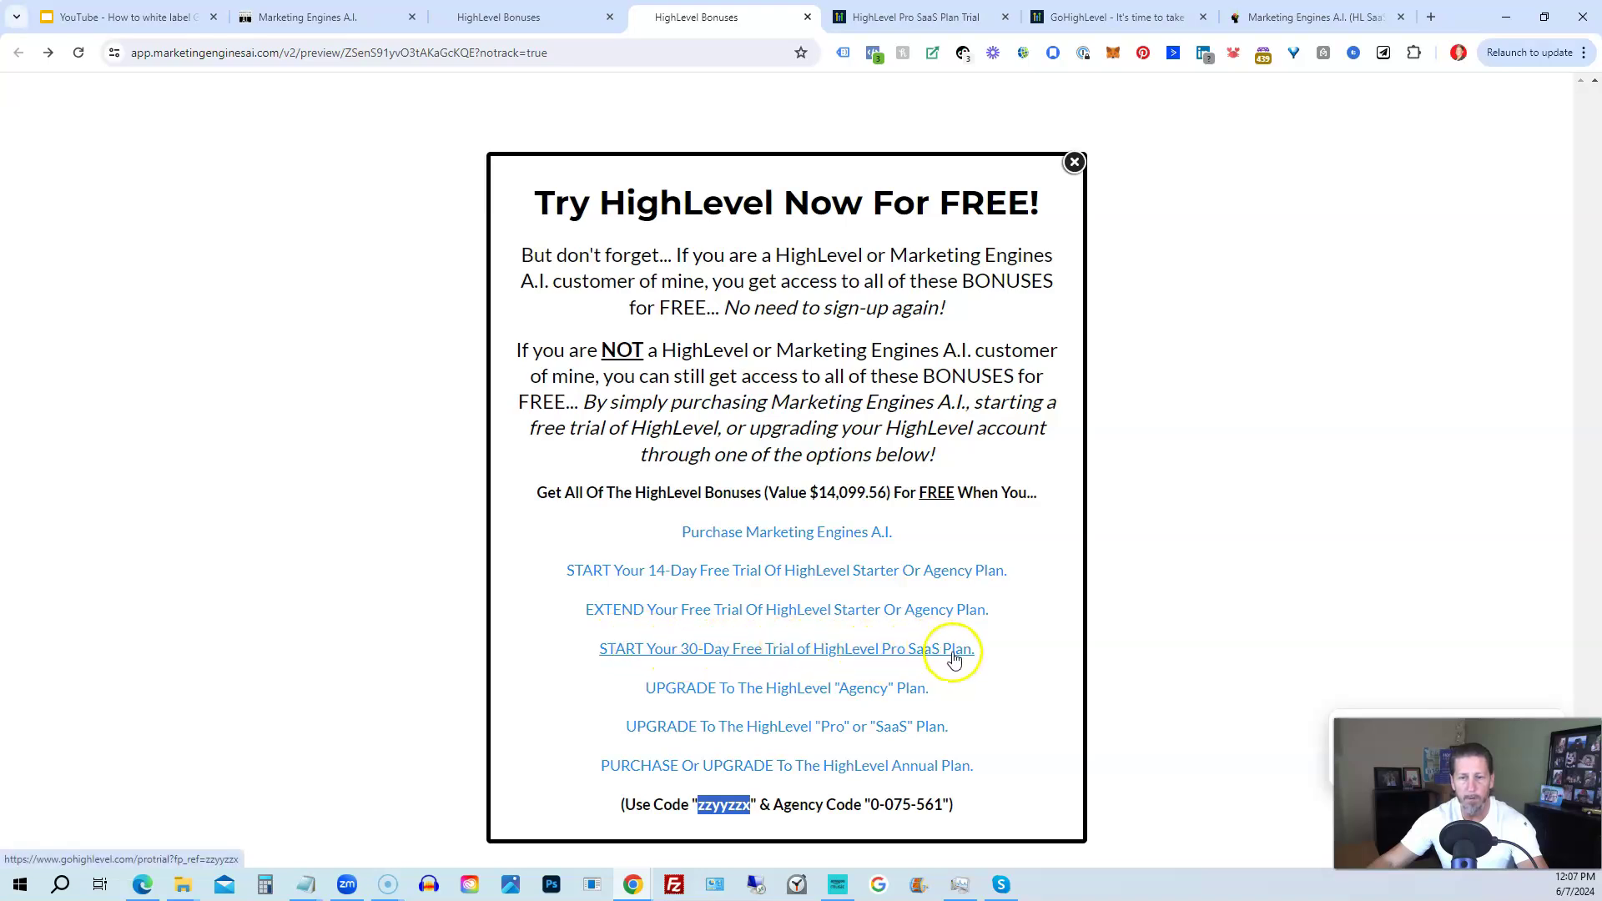
Review the $497/month SaaS Pro Plan features on the Pro SaaS Plan Trial page with referral zzyyzzx
click(907, 18)
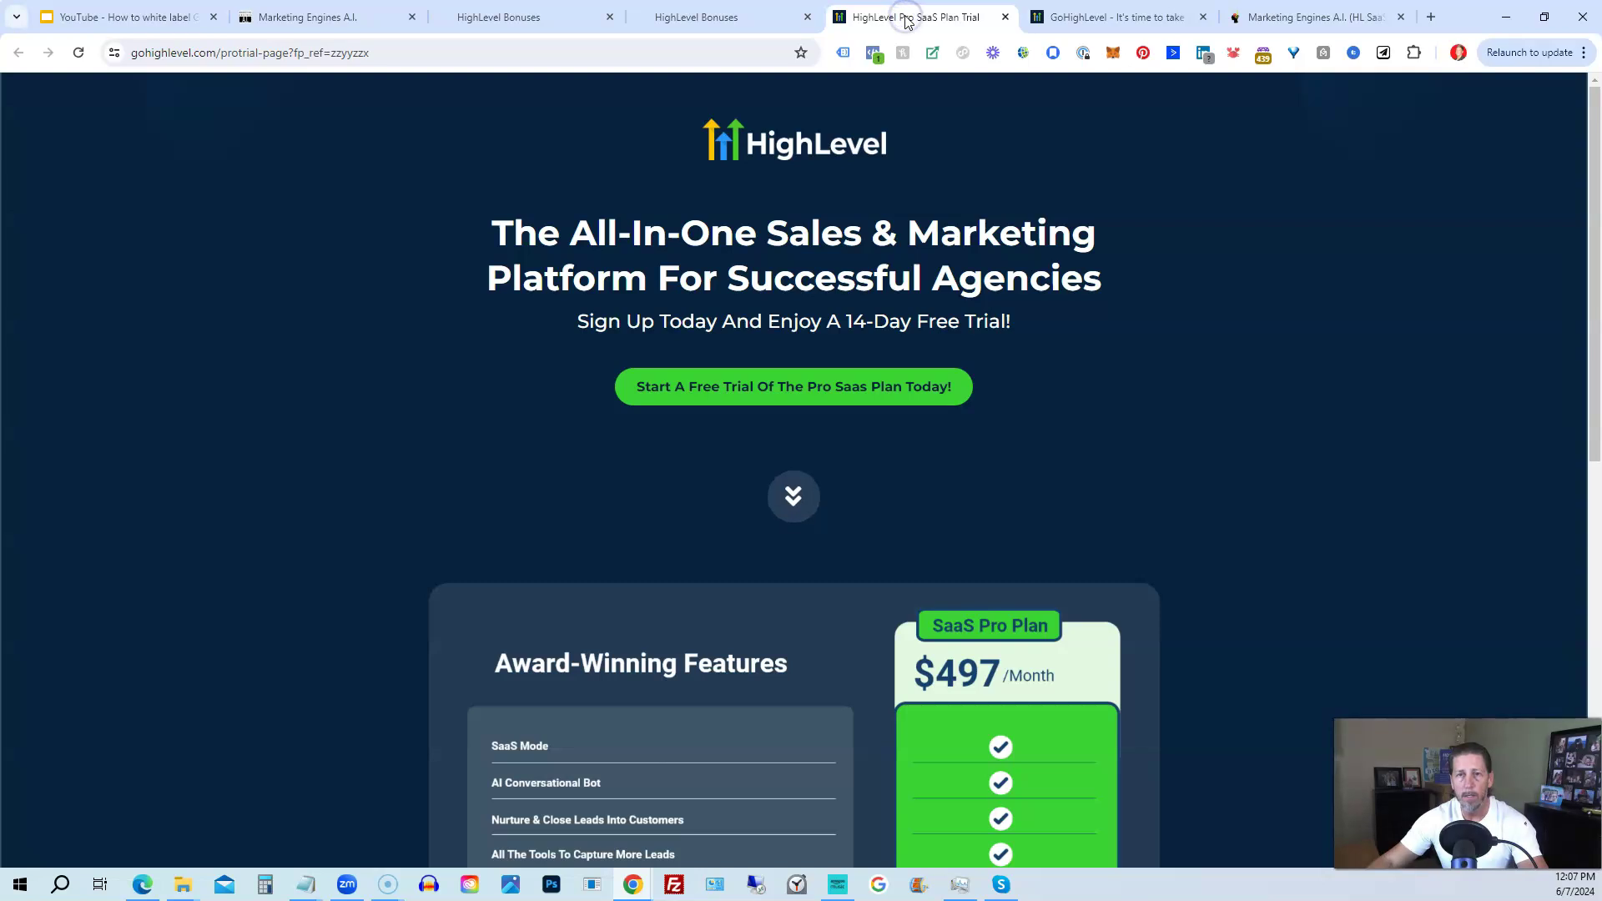
scroll(709, 472, down, 3)
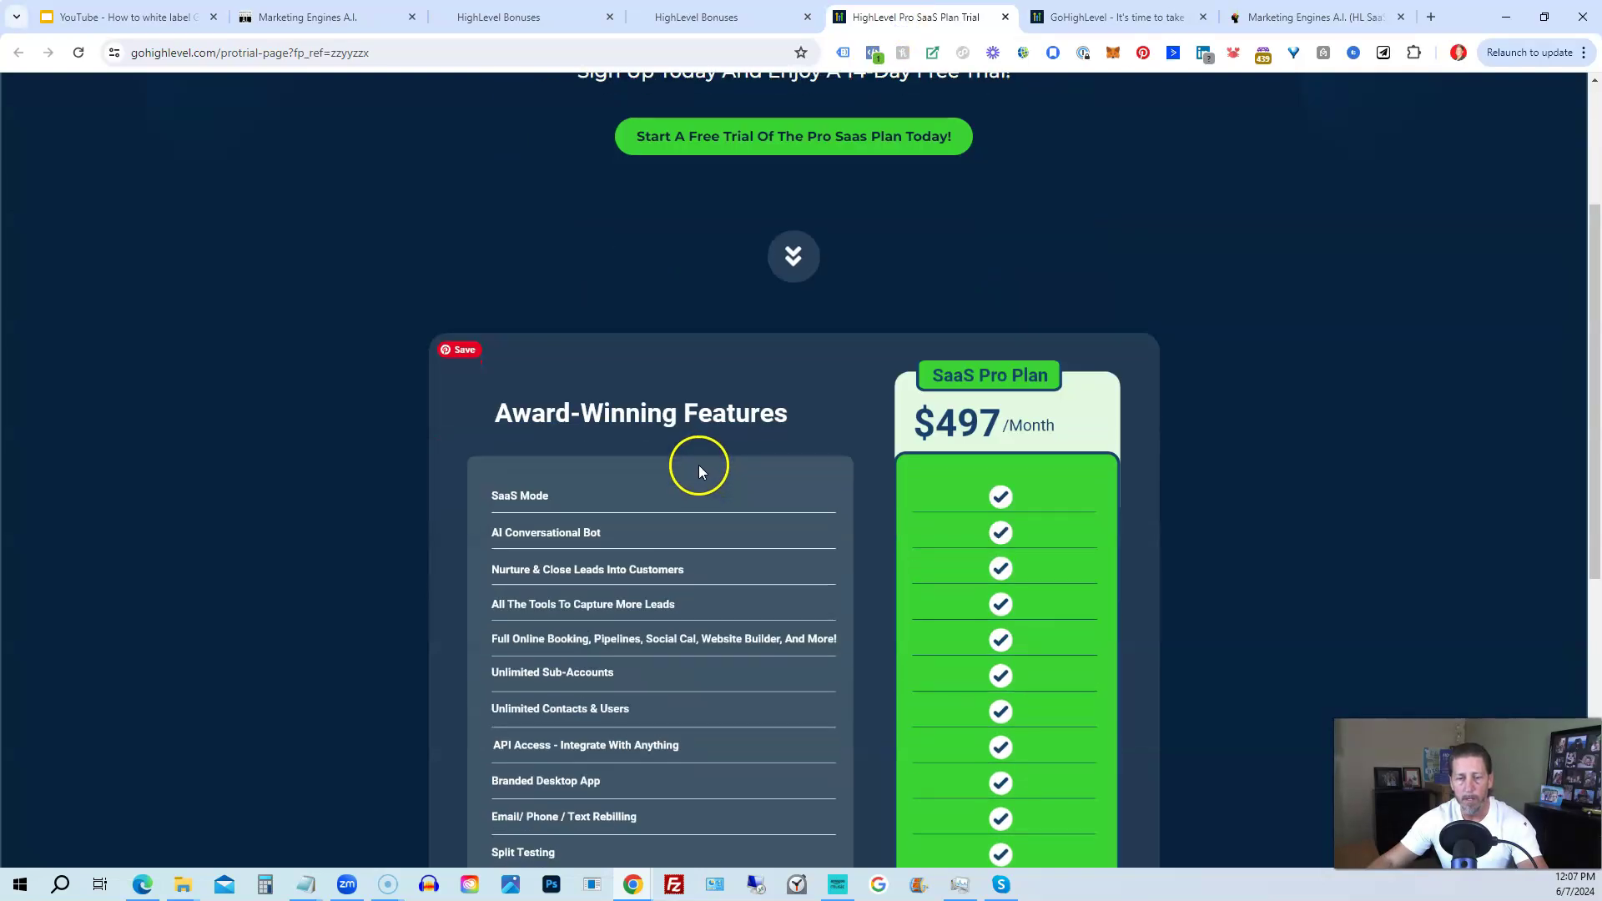
scroll(698, 459, down, 3)
scroll(799, 559, down, 4)
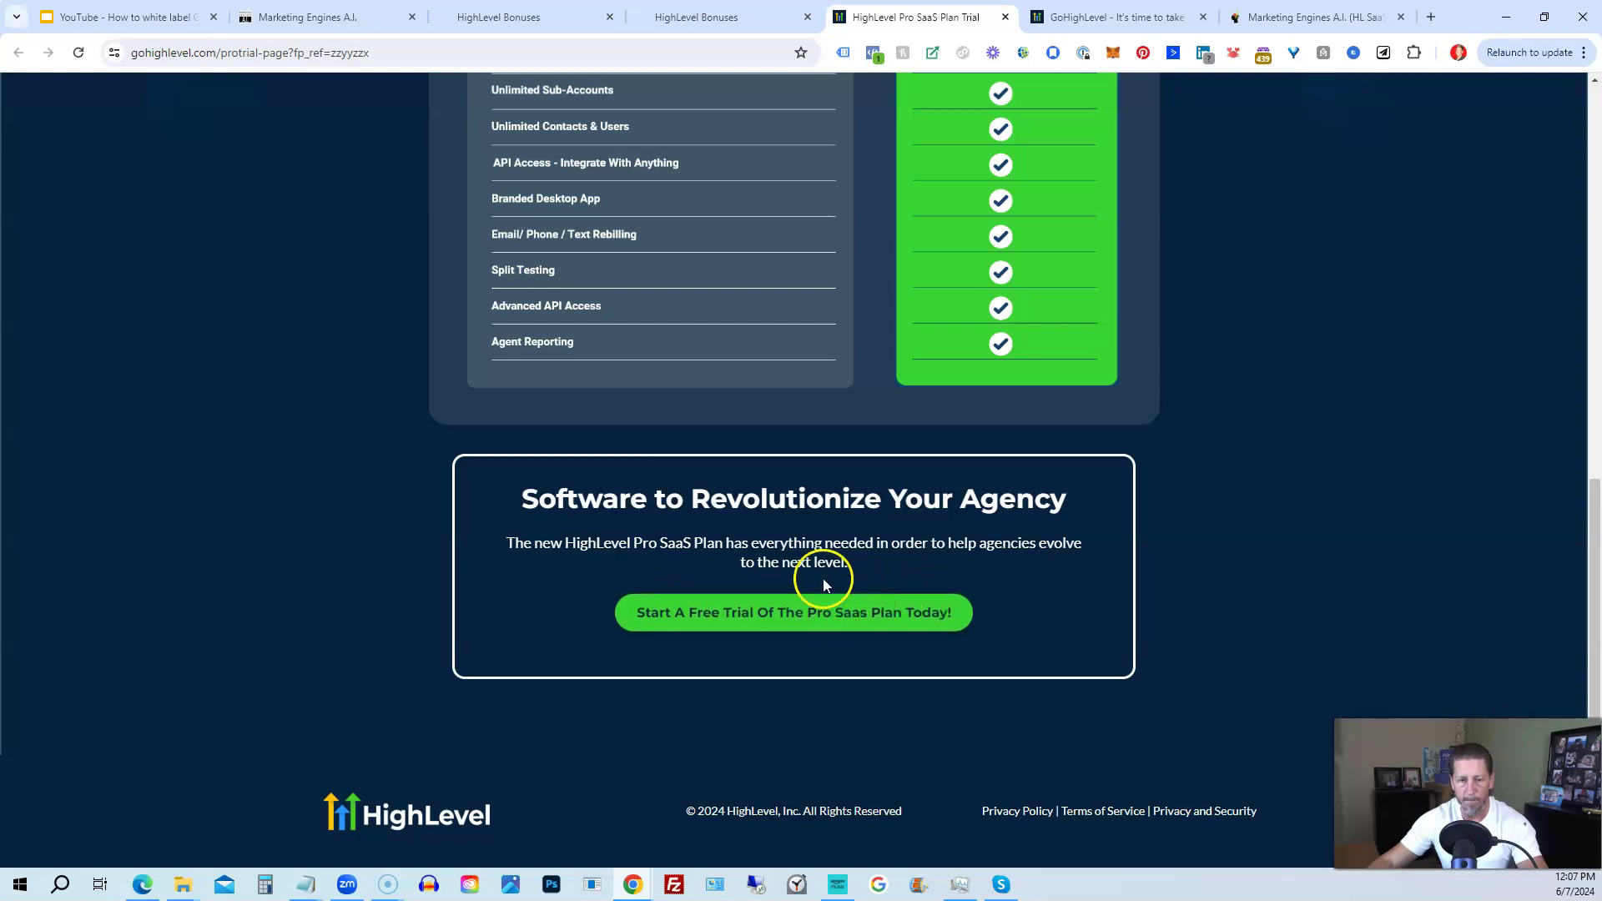
scroll(816, 572, up, 1)
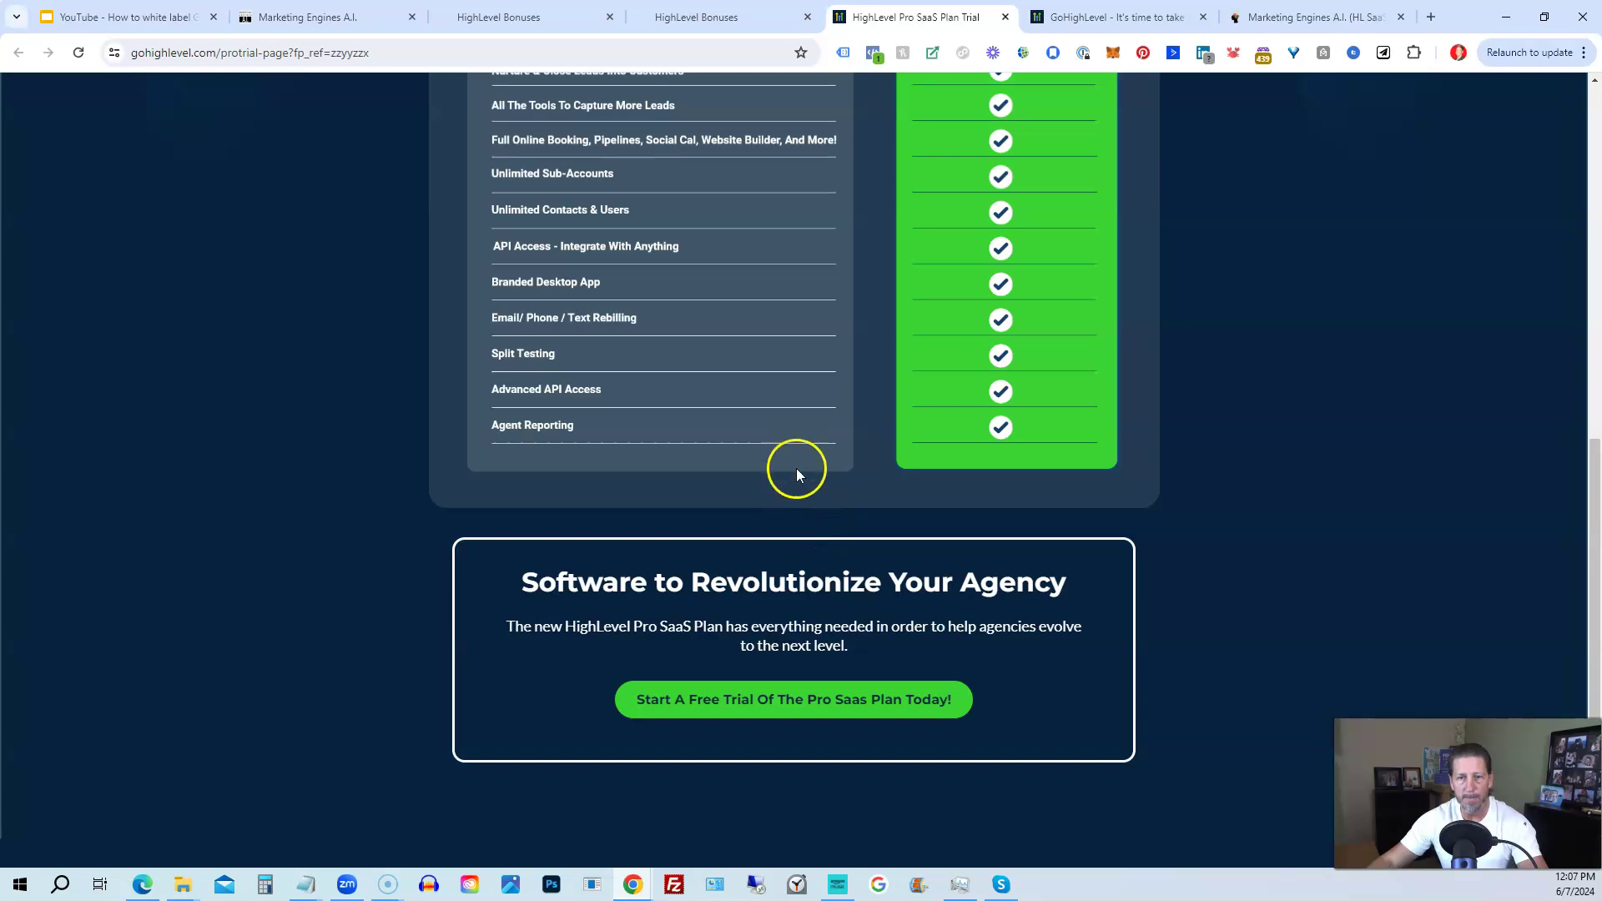
scroll(534, 572, up, 5)
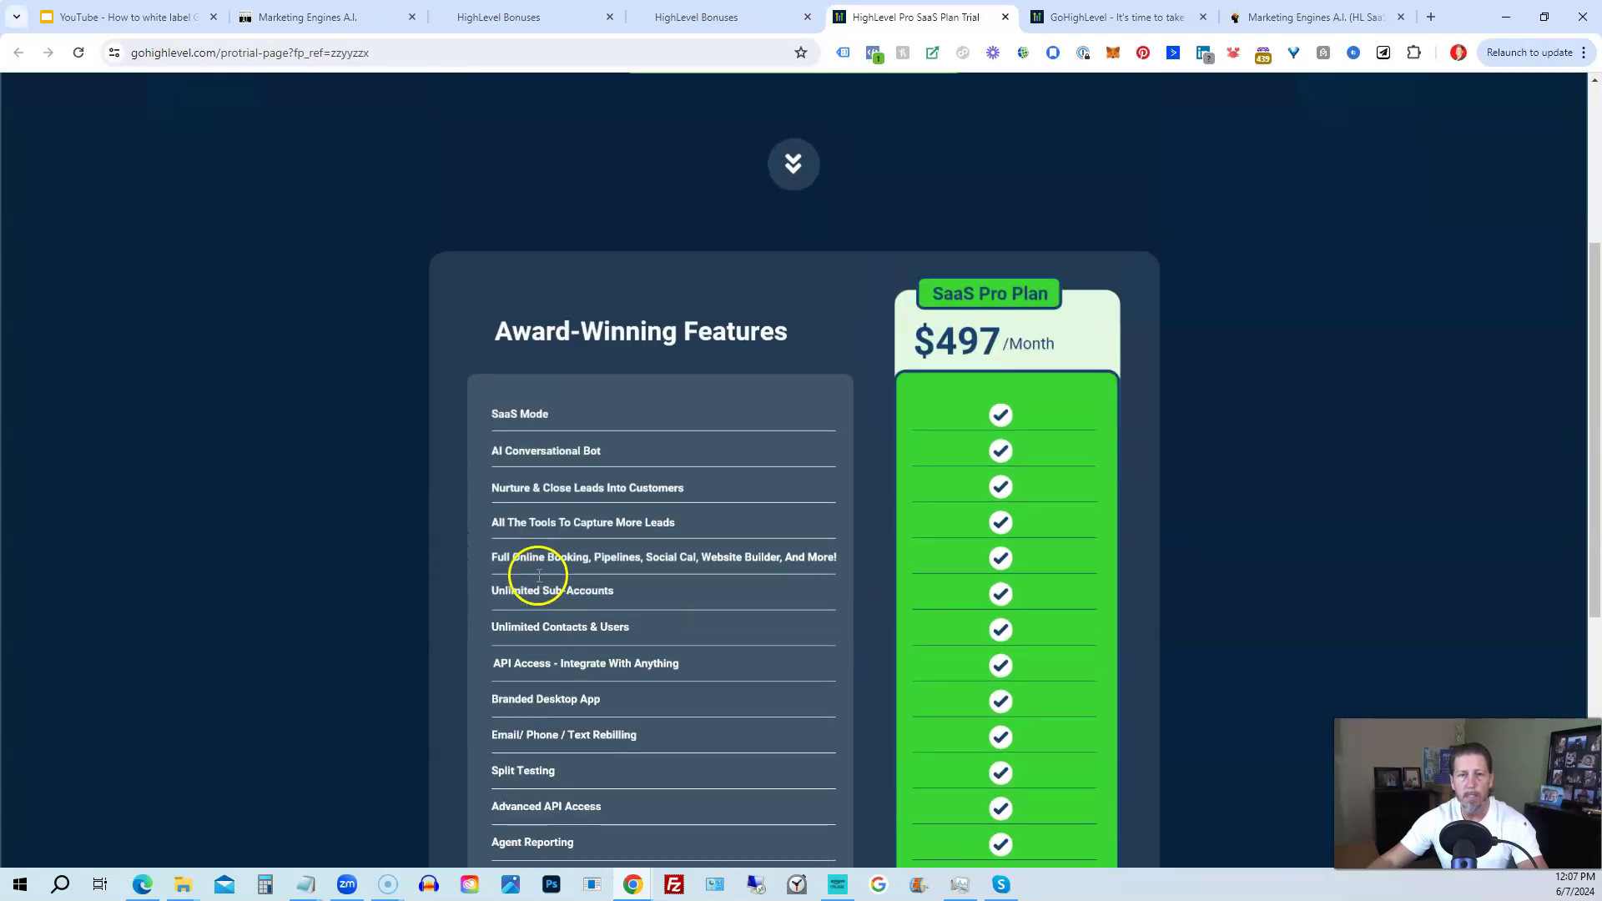
scroll(501, 555, up, 4)
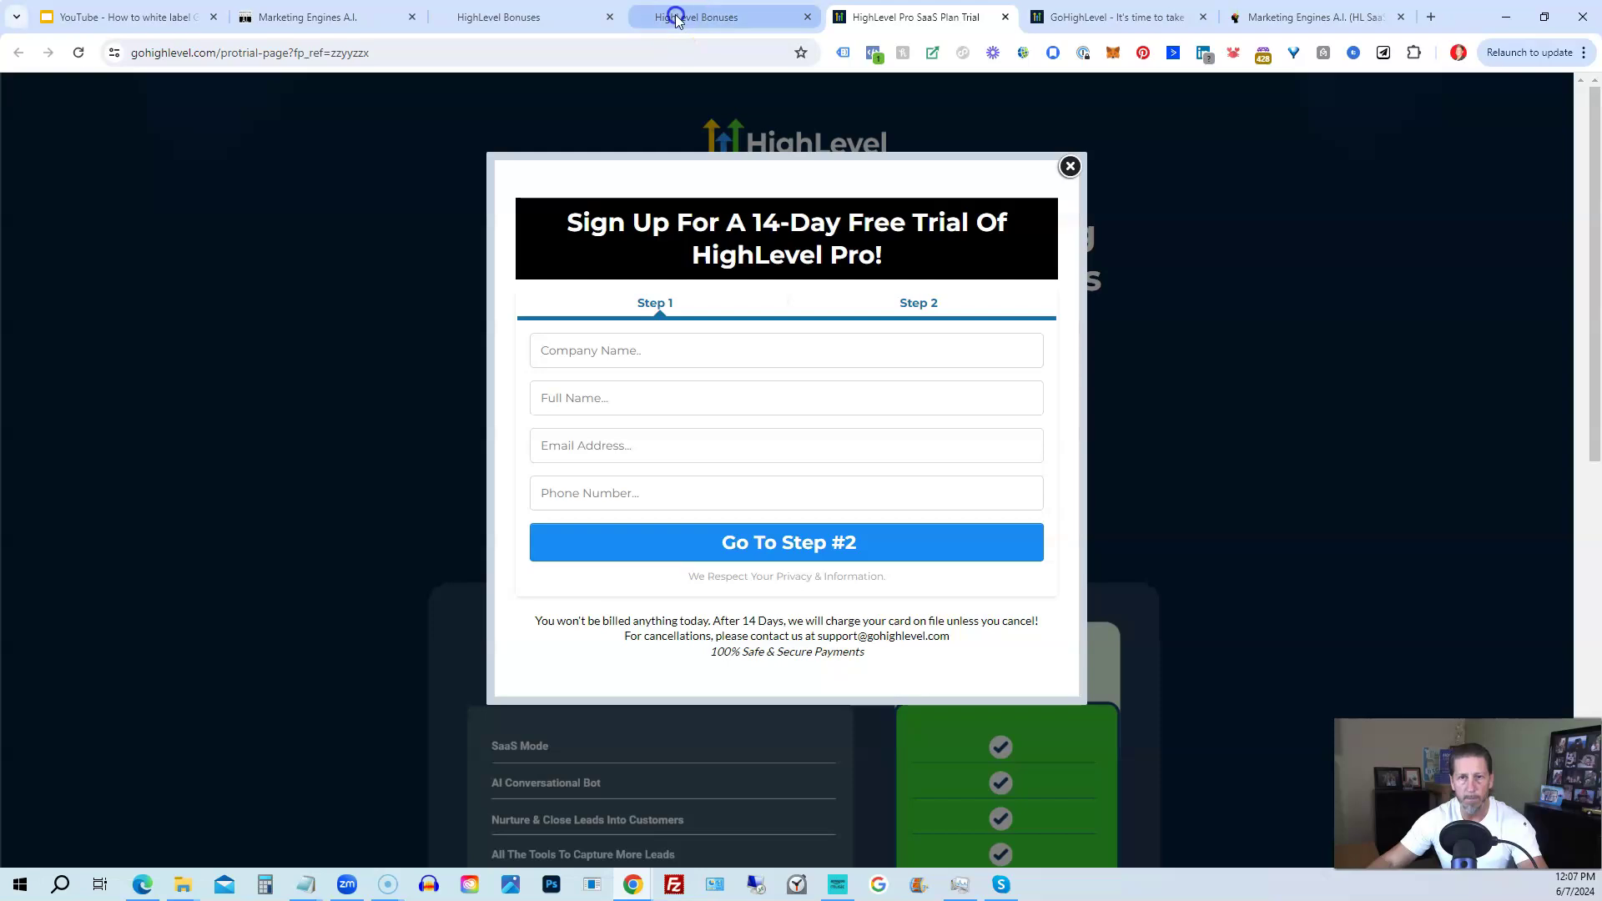
click(675, 18)
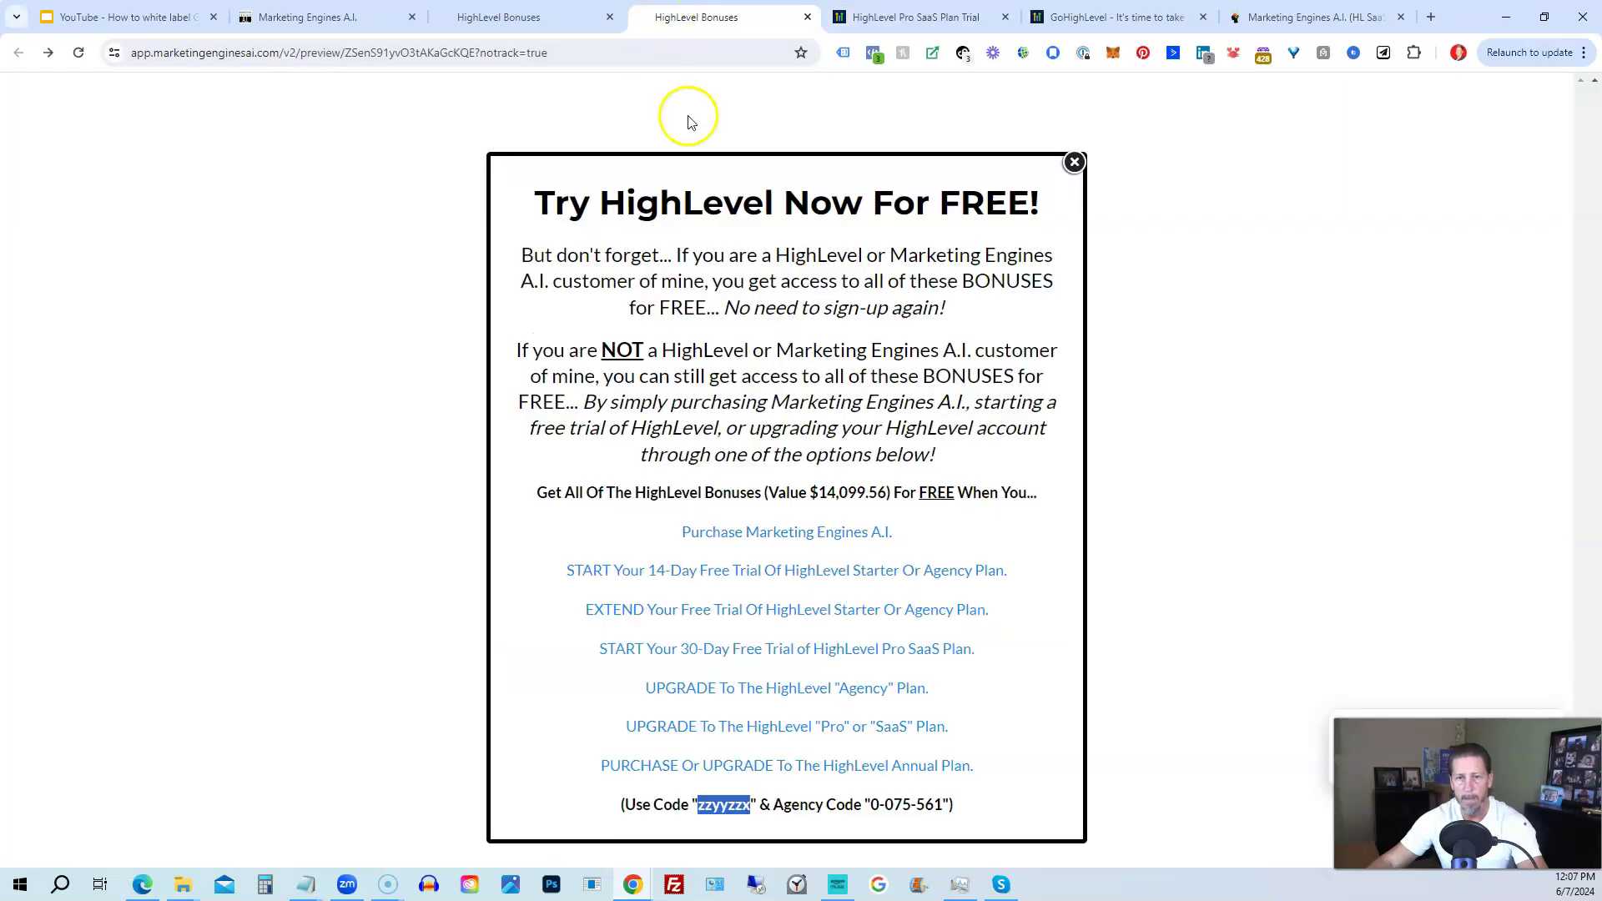